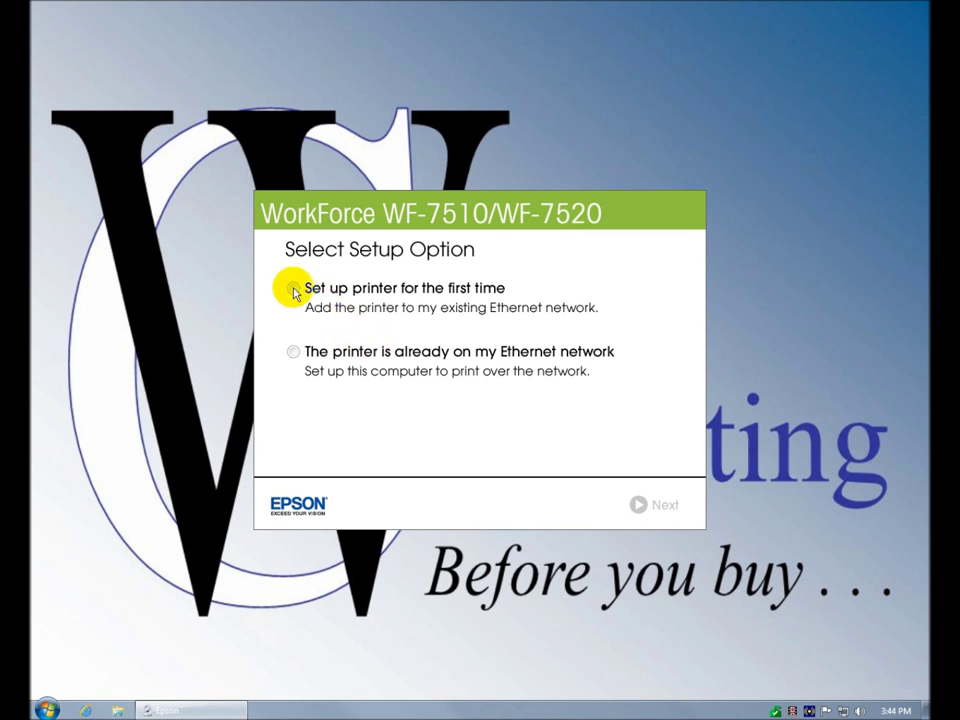
- Choose first-time printer setup, pass the Ethernet cabling instructions, and keep 'Yes (recommended)' for update checking
click(293, 290)
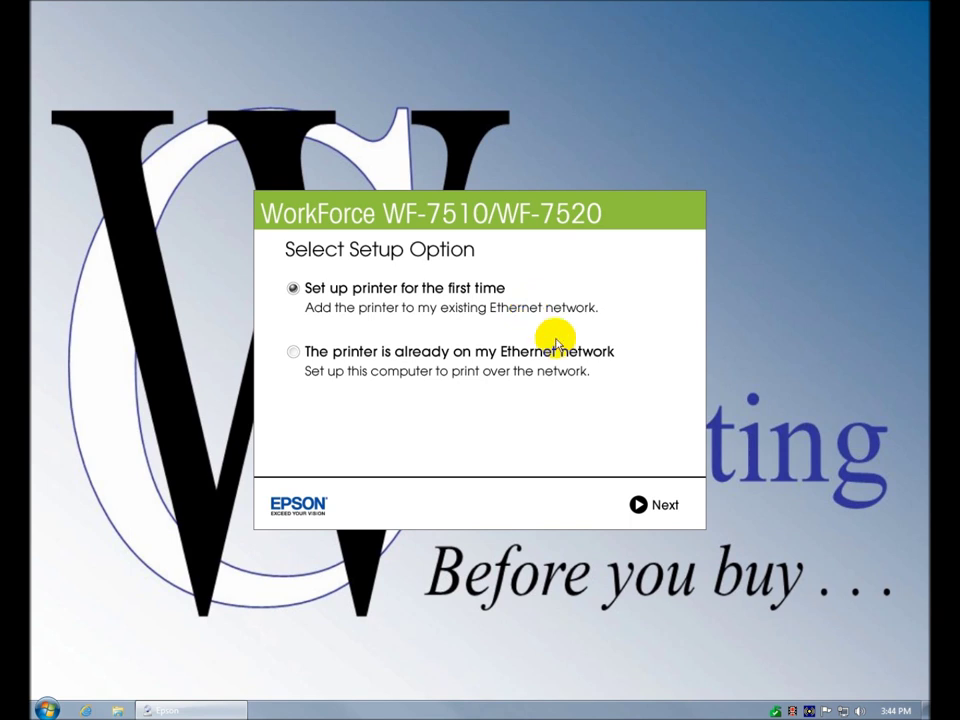
click(663, 508)
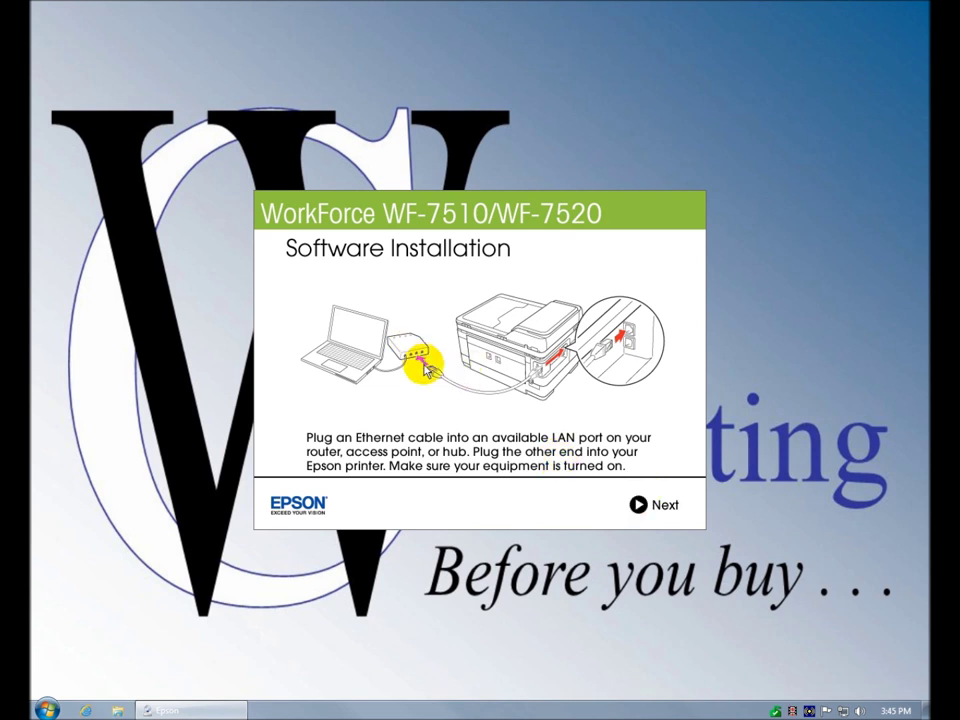
click(666, 507)
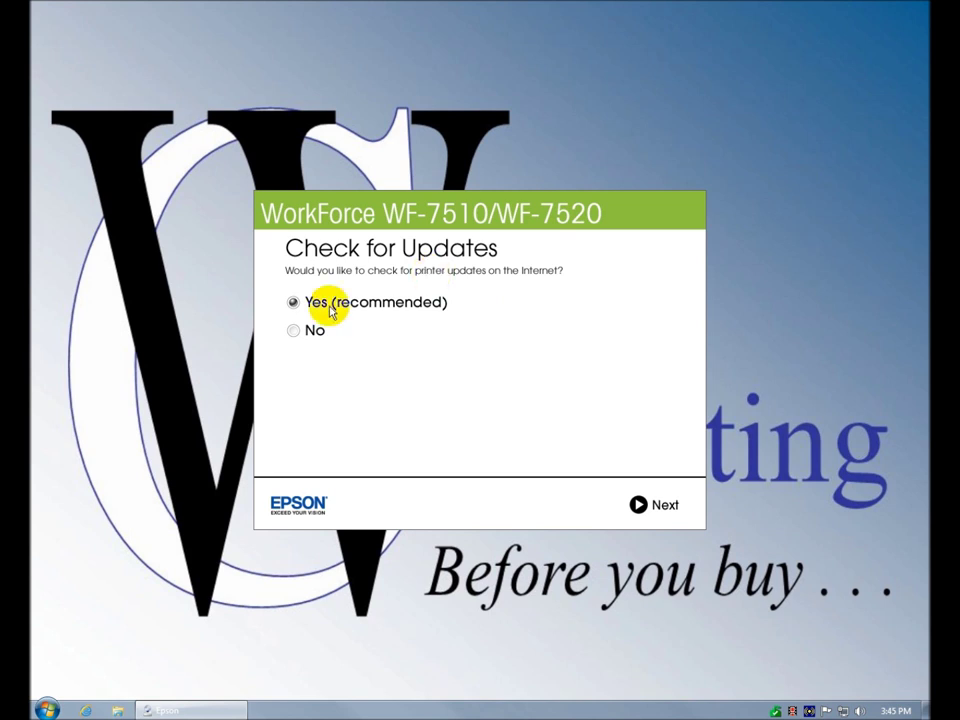
click(662, 507)
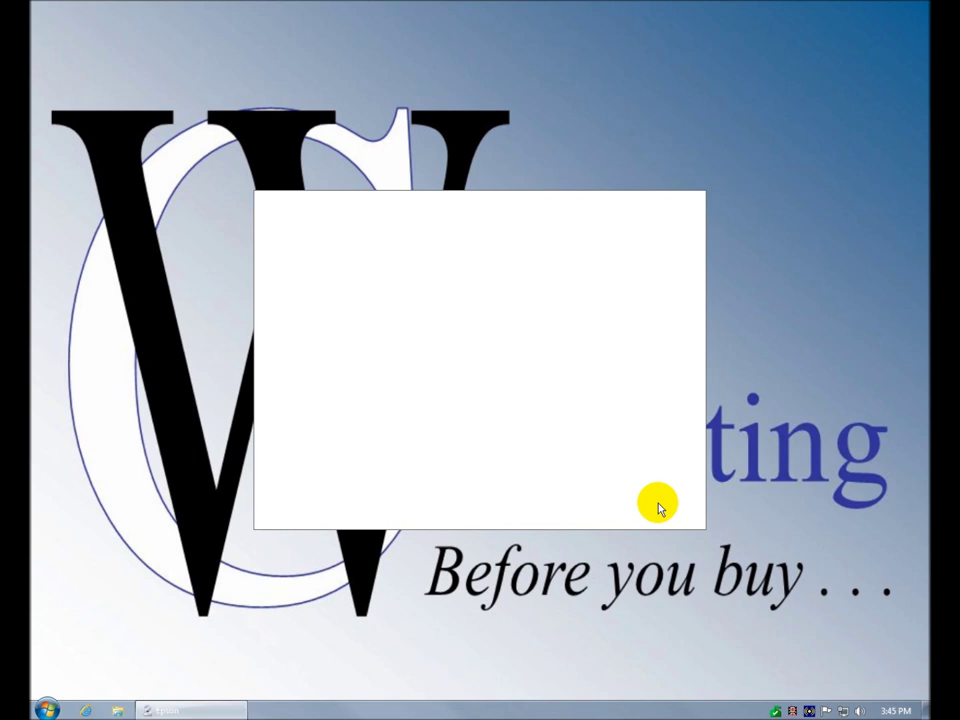
- Start the printer software installation and let it run until Network Setup appears
click(660, 507)
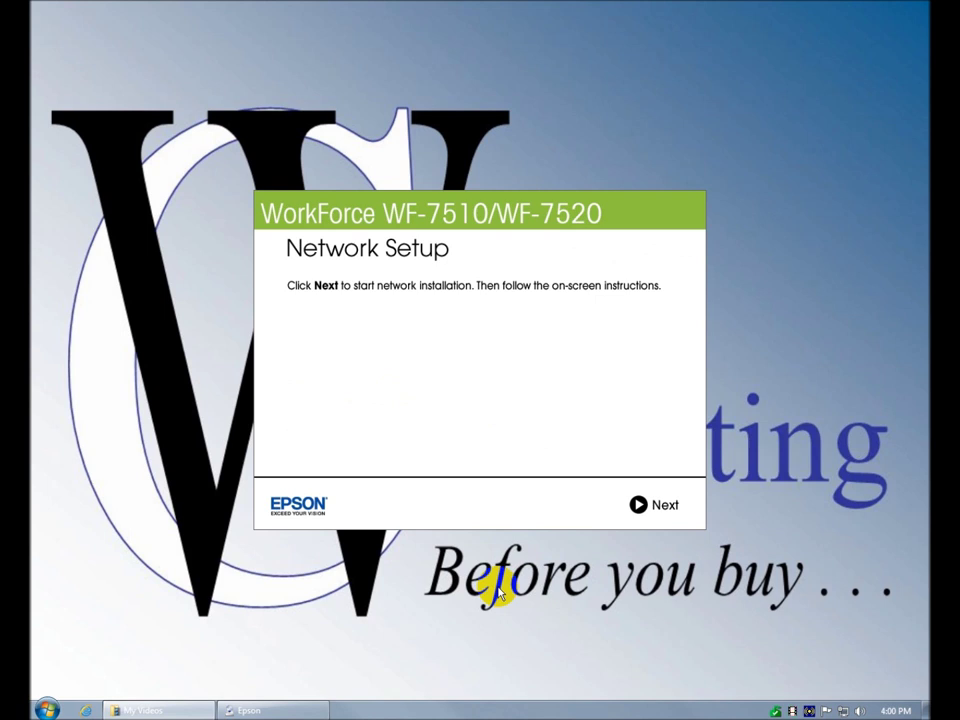
- Begin network installation with 'Allow Access (Windows Firewall only)' kept checked to search for the printer
click(662, 507)
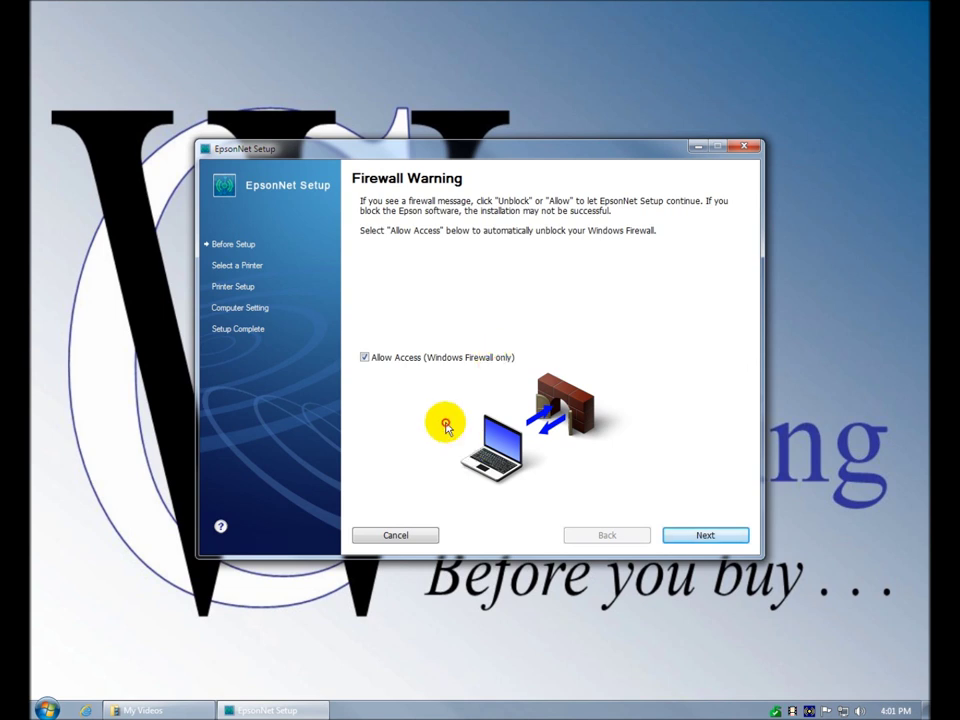
click(716, 536)
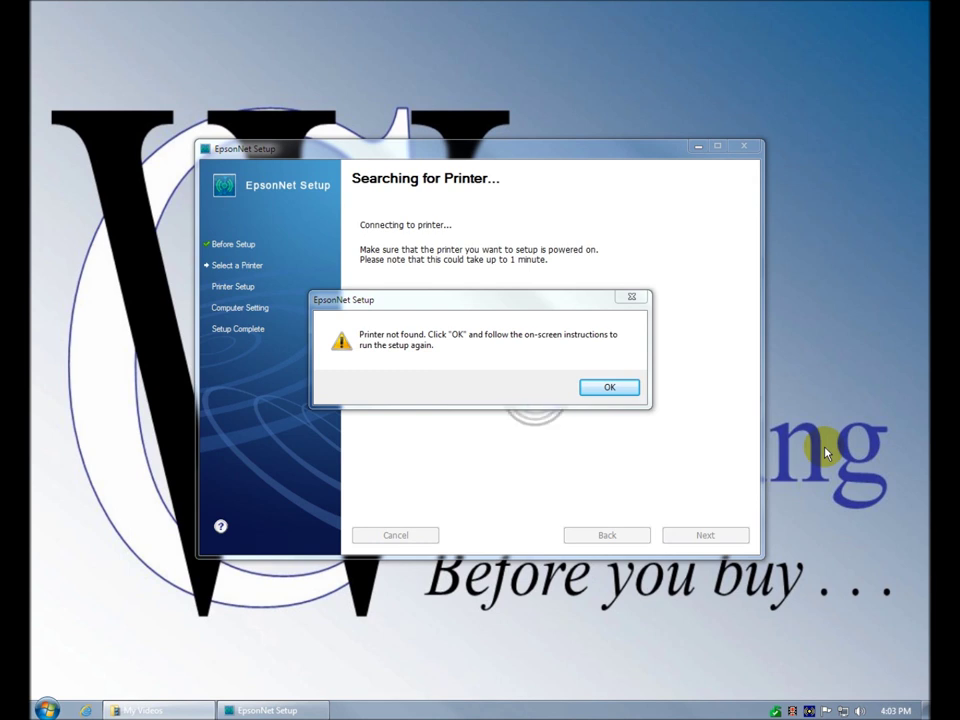
- Dismiss the 'Printer not found' message and search again from the Wired LAN (Ethernet) Setup page
click(628, 388)
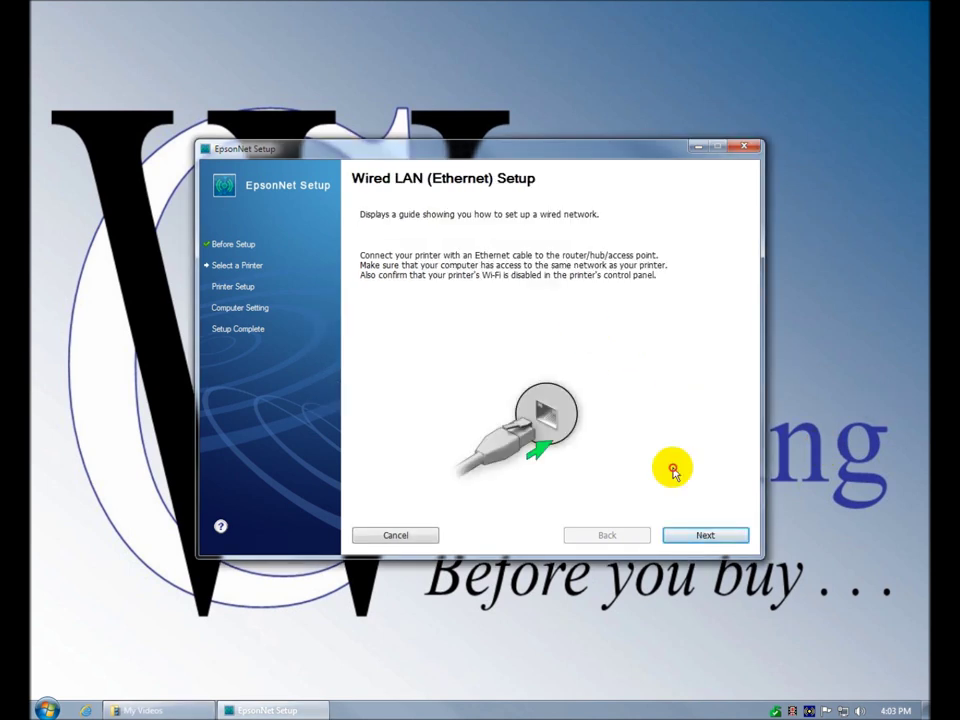
click(705, 535)
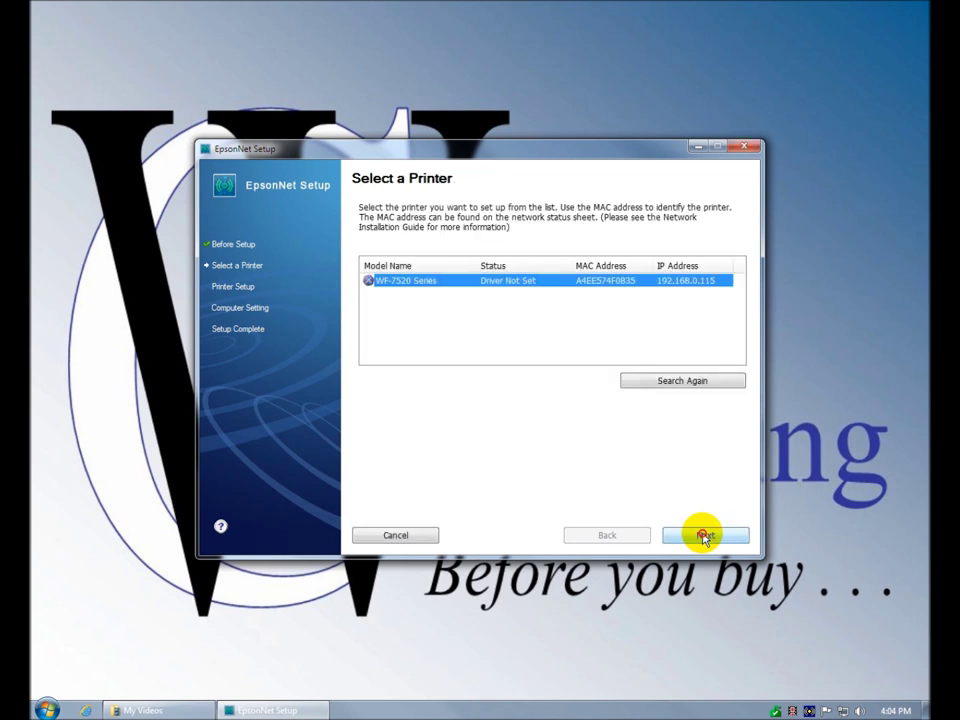
- Select the WF-7520 Series and keep 'Acquire the IP Address Automatically Using DHCP'
click(704, 536)
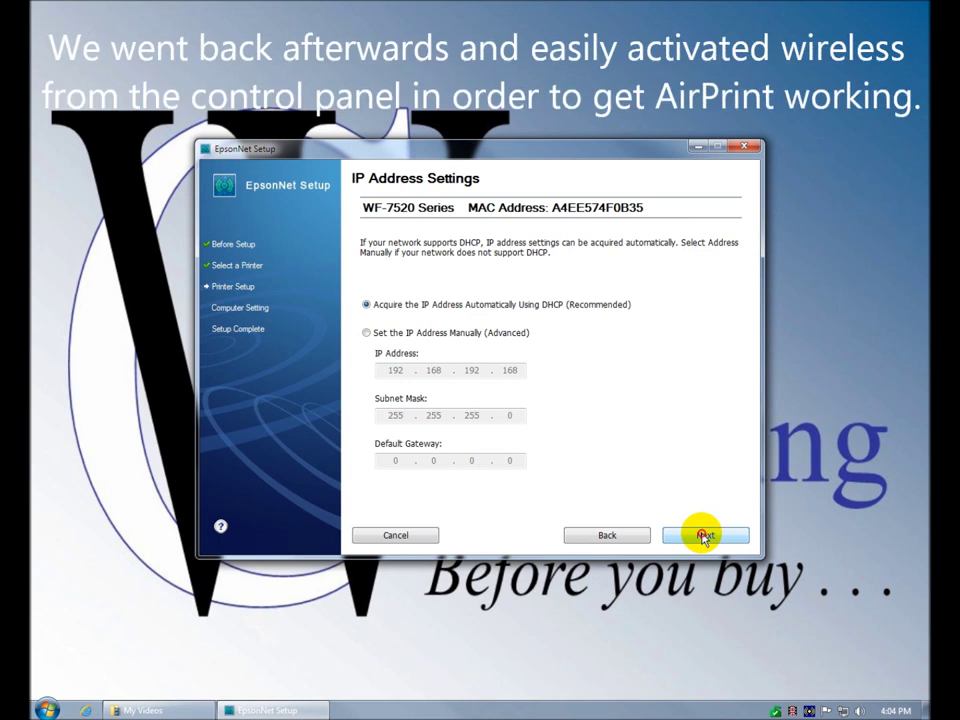
click(705, 536)
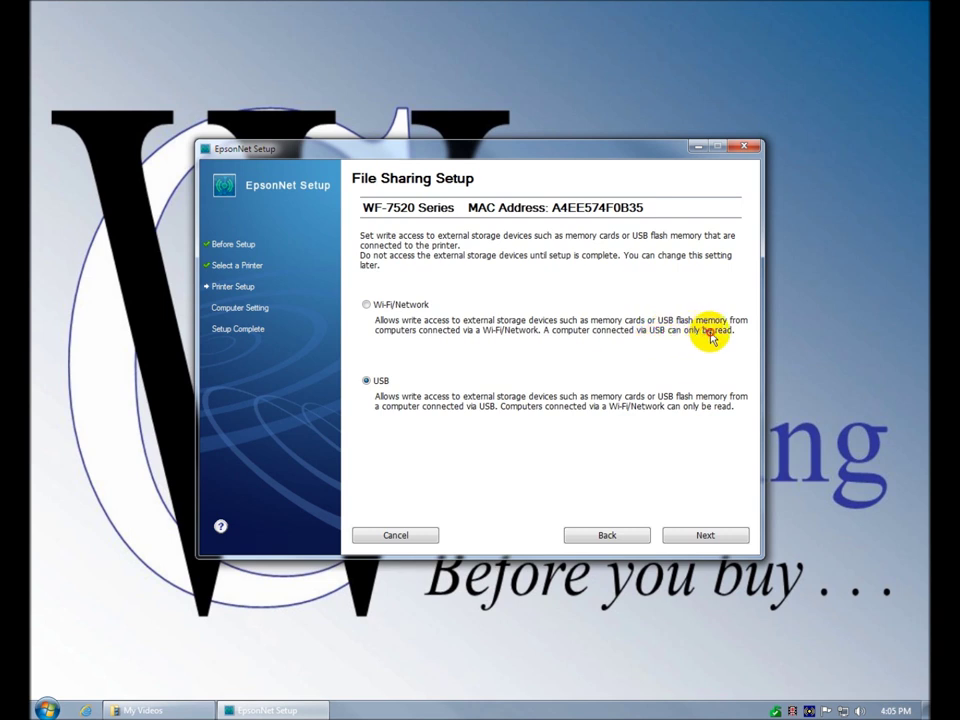
- Choose Wi-Fi/Network write access for memory cards on File Sharing Setup and continue
click(555, 428)
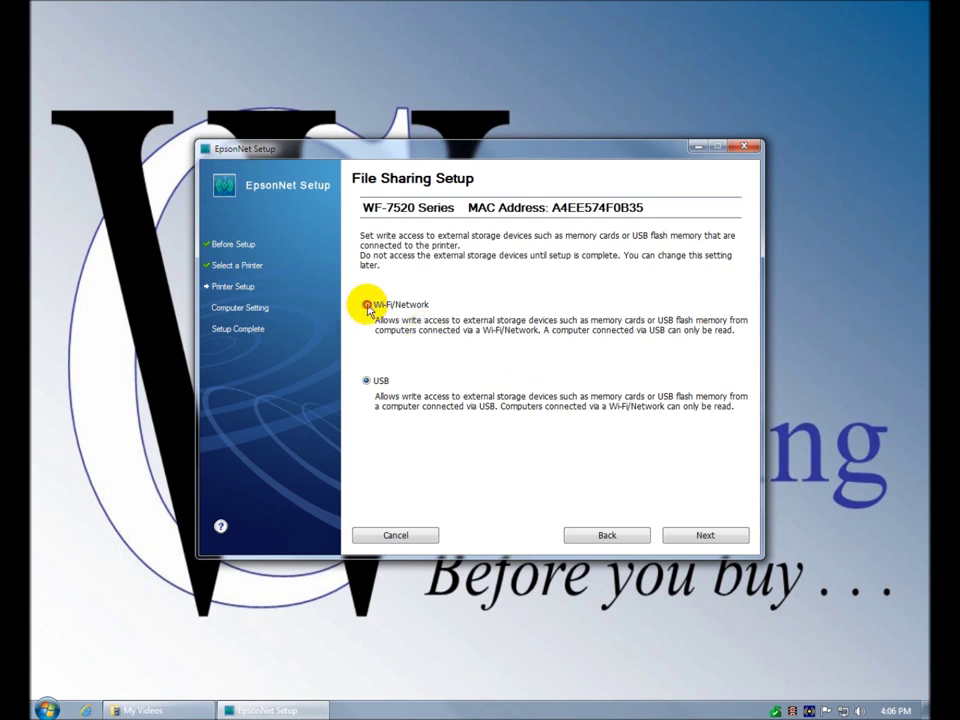
click(366, 305)
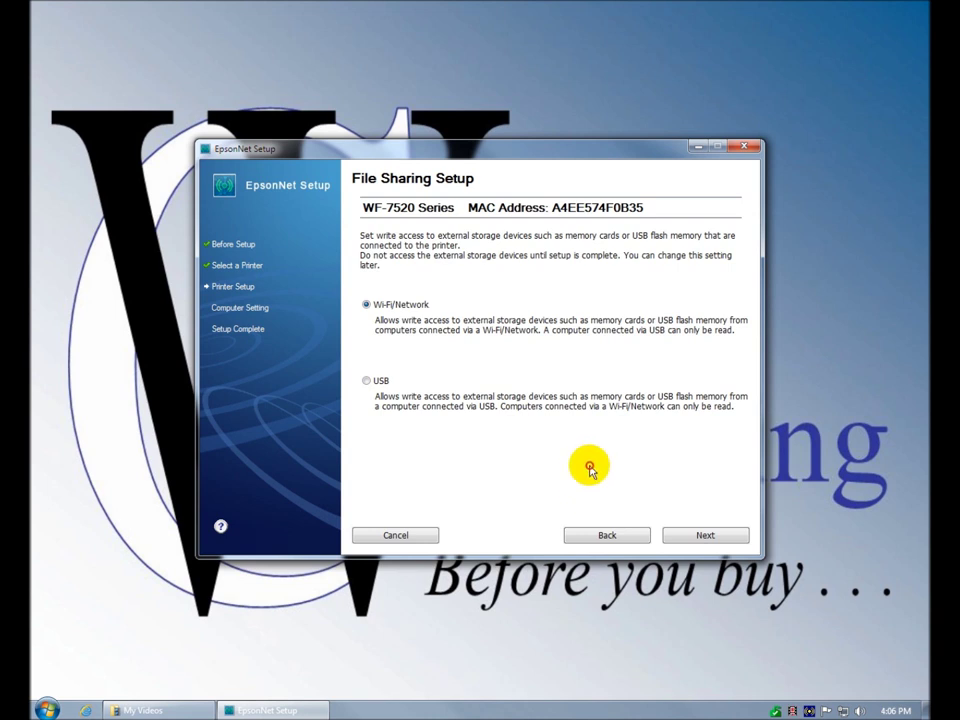
click(698, 537)
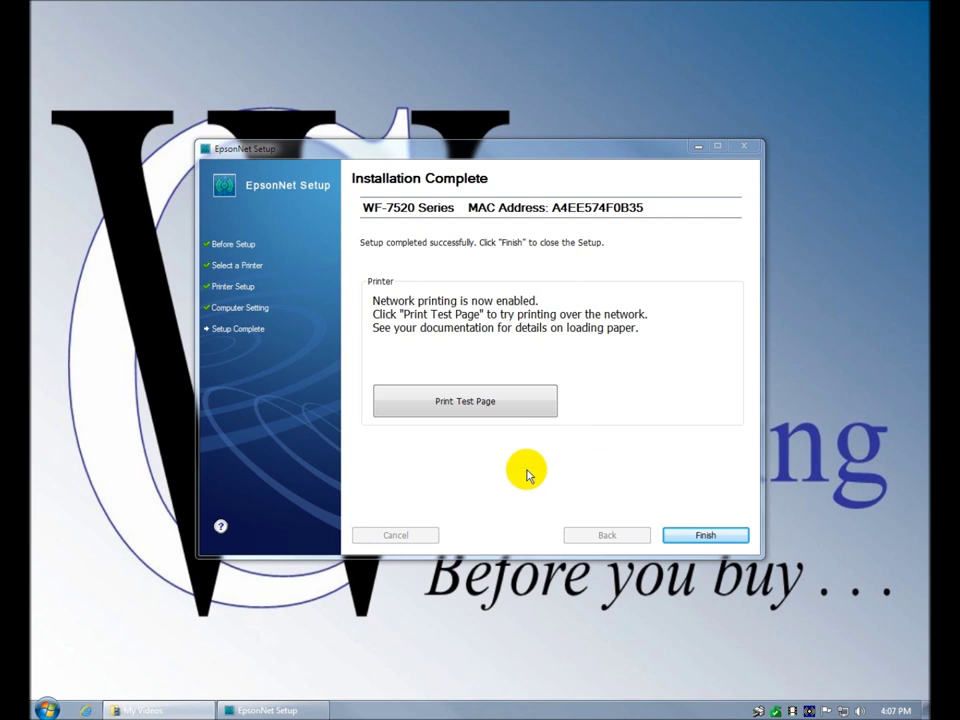
- Finish and close EpsonNet Setup from the Installation Complete page
click(716, 537)
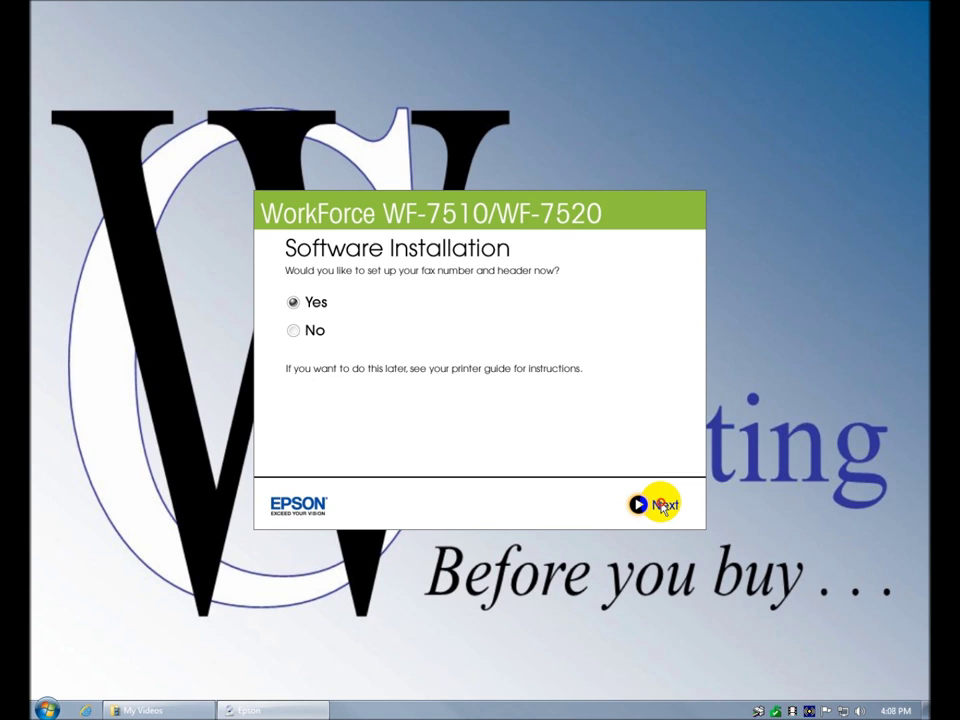
- Keep Yes for setting up the fax number and header and launch Fax Settings
click(662, 505)
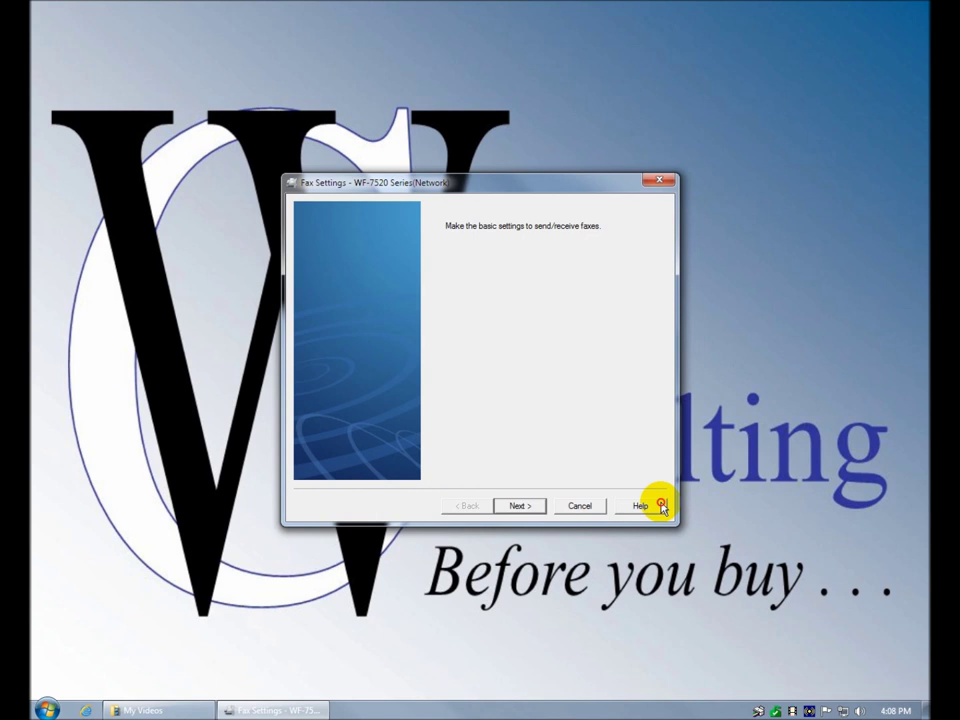
- Enter the consulting company's name as the fax header and type the fax phone number
click(520, 506)
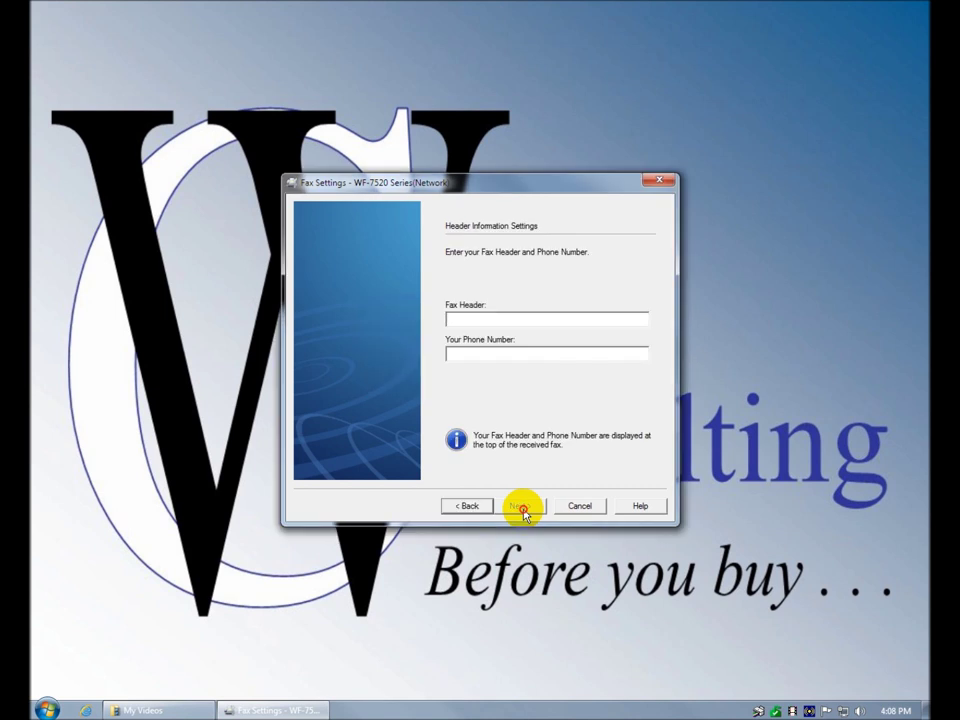
text(Wue=)
key(BackSpace)
key(BackSpace)
key(BackSpace)
text(ith Cnsu)
key(BackSpace)
key(BackSpace)
key(BackSpace)
text(onsulting.)
text( LLC)
key(Tab)
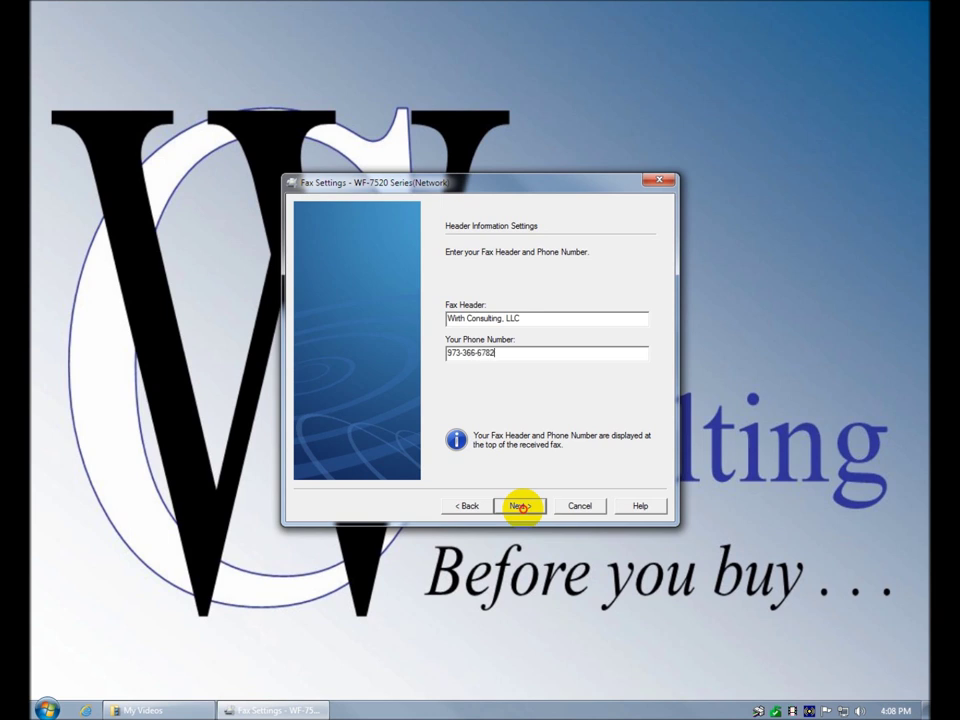
- Clear the invalid-number warning, replace the phone number's hyphens with spaces, and accept the settings
click(521, 507)
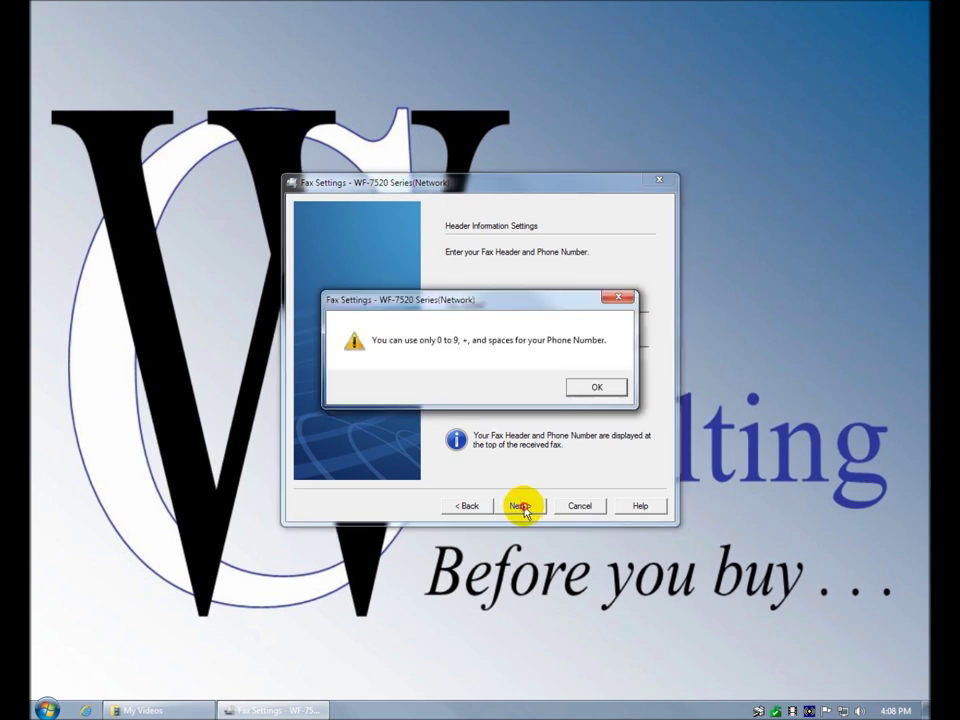
click(597, 387)
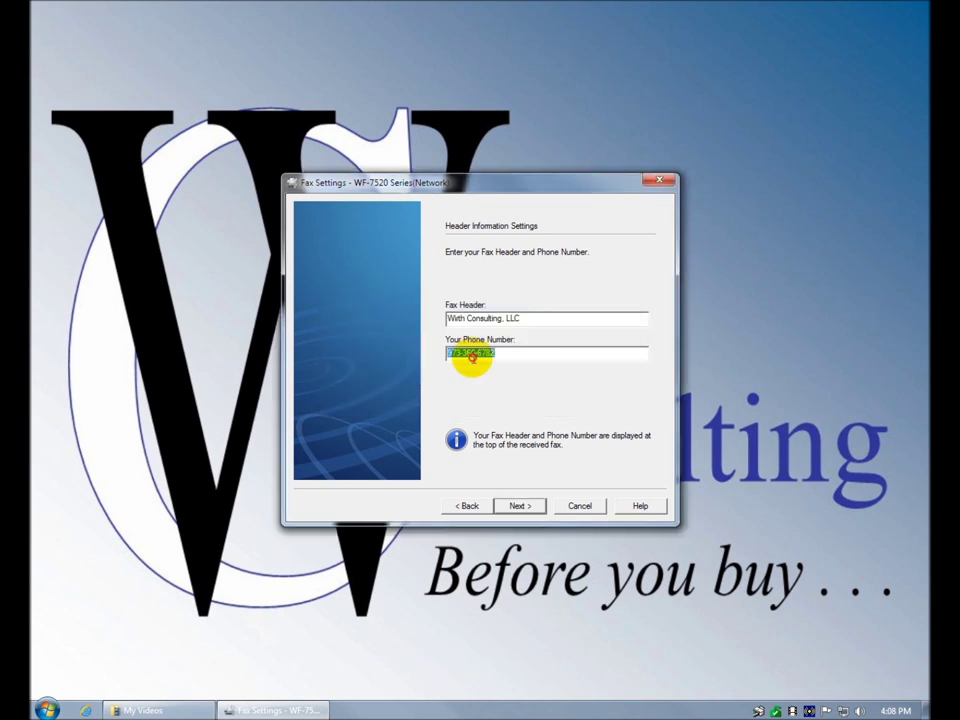
click(456, 353)
key(BackSpace)
key(Right)
key(Right)
key(Right)
key(Right)
key(BackSpace)
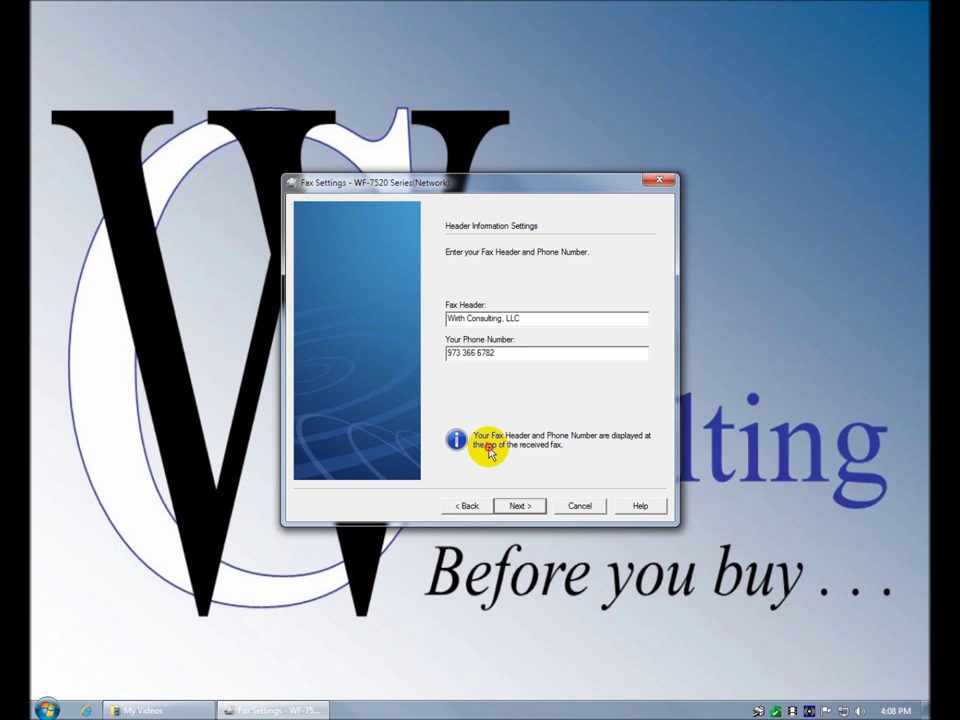
click(518, 506)
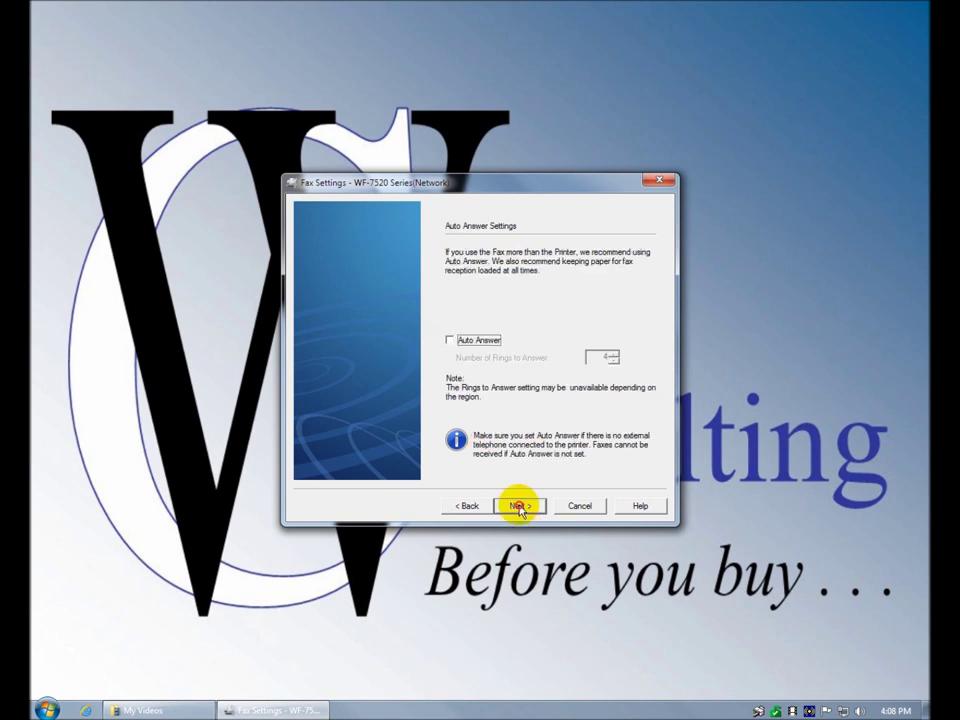
- Keep Auto Answer unchecked and Detect Dial Tone checked, advancing to Confirm Settings
click(523, 506)
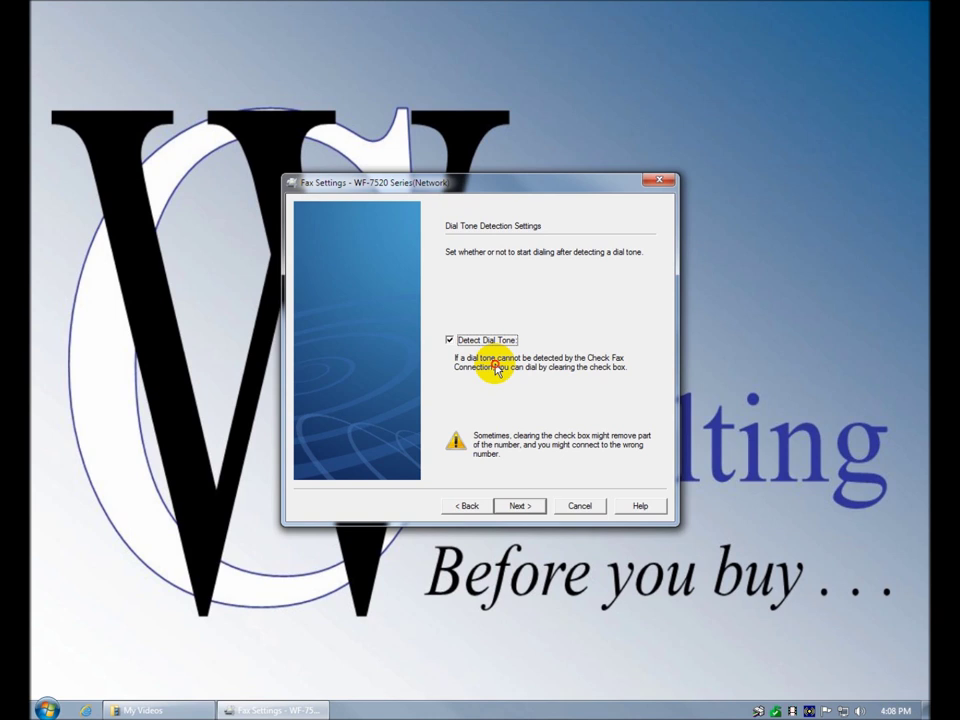
click(537, 505)
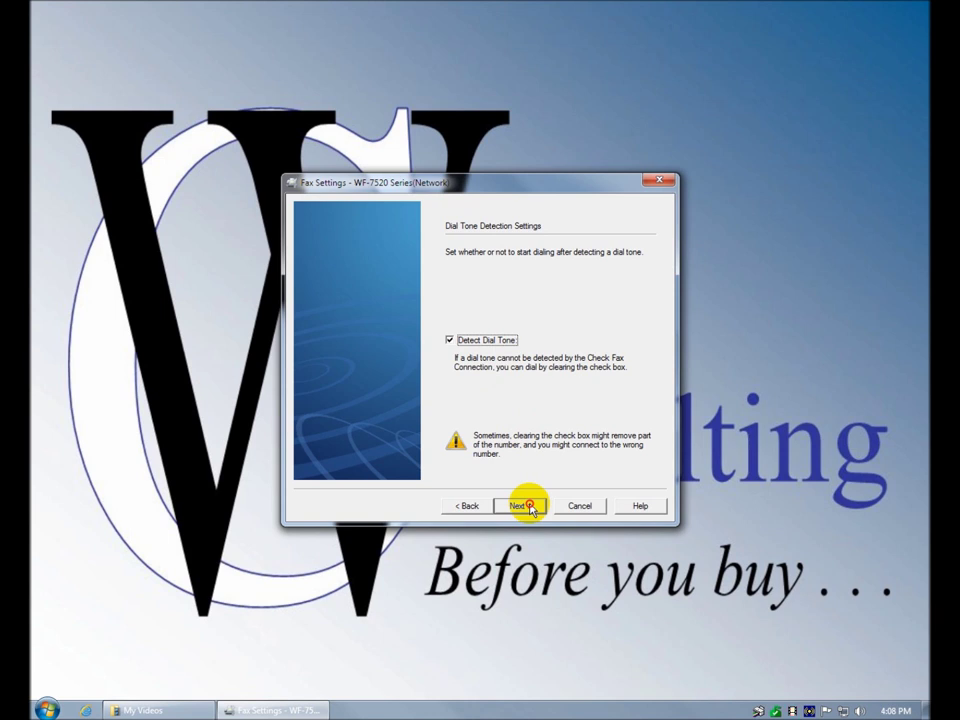
click(518, 506)
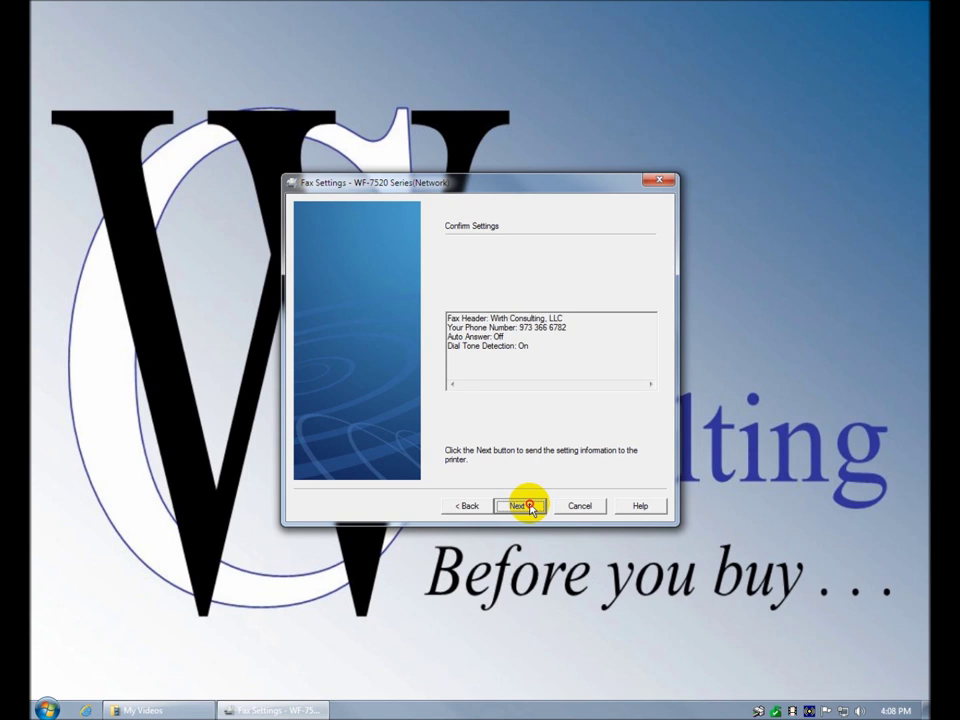
- Send the confirmed fax settings to the WF-7520 and finish the Fax Settings wizard
click(518, 506)
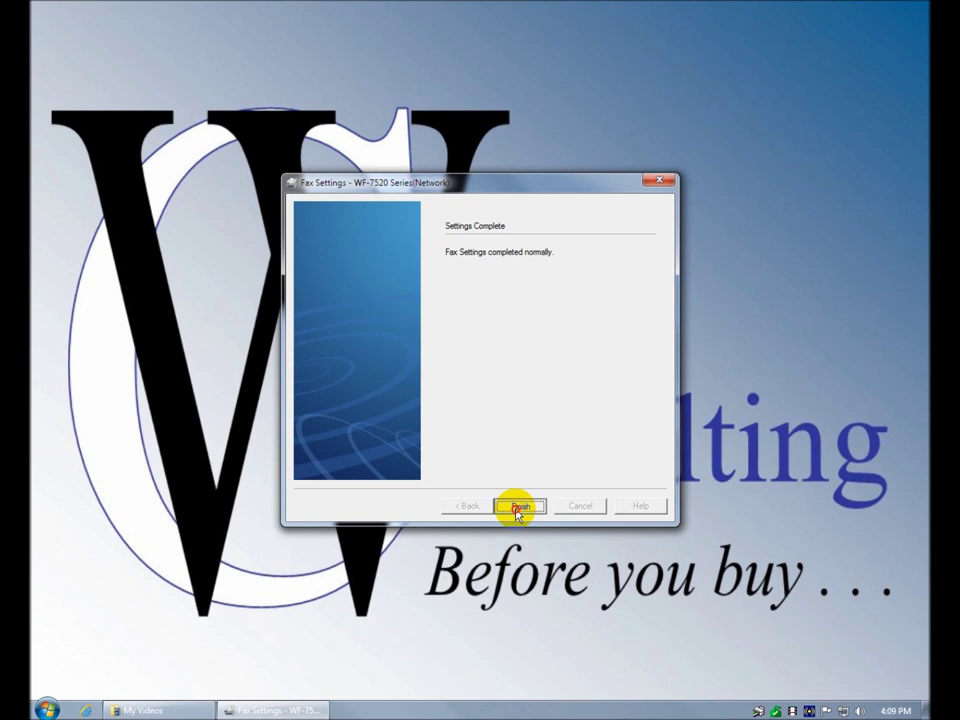
click(519, 506)
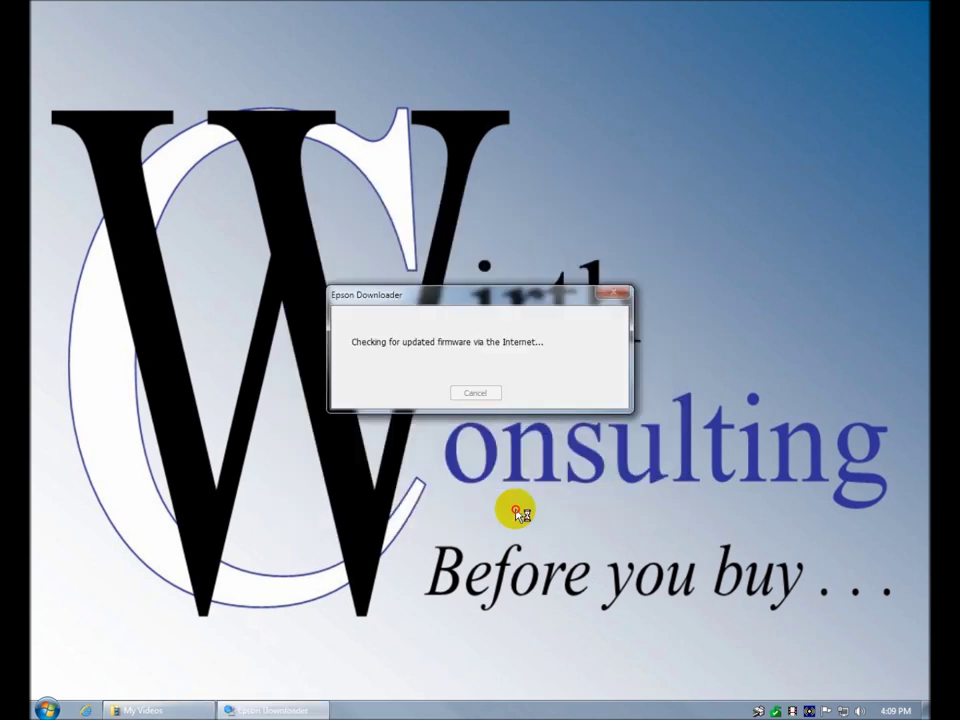
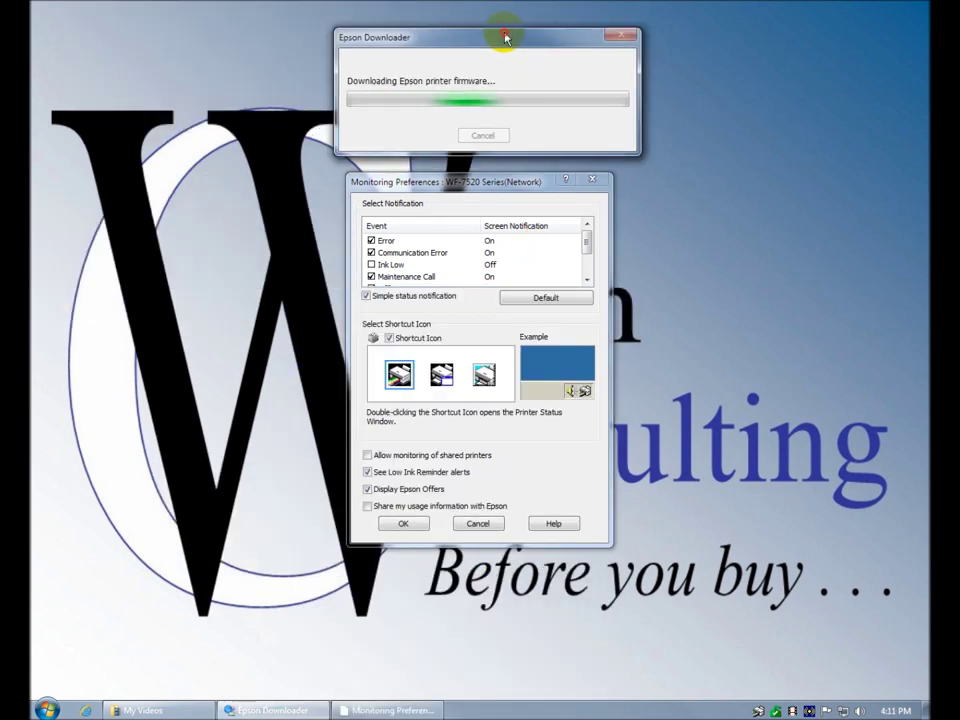
- Scroll through the notification list in the WF-7520 Monitoring Preferences
click(587, 281)
click(587, 281)
click(587, 281)
drag(585, 262, 585, 233)
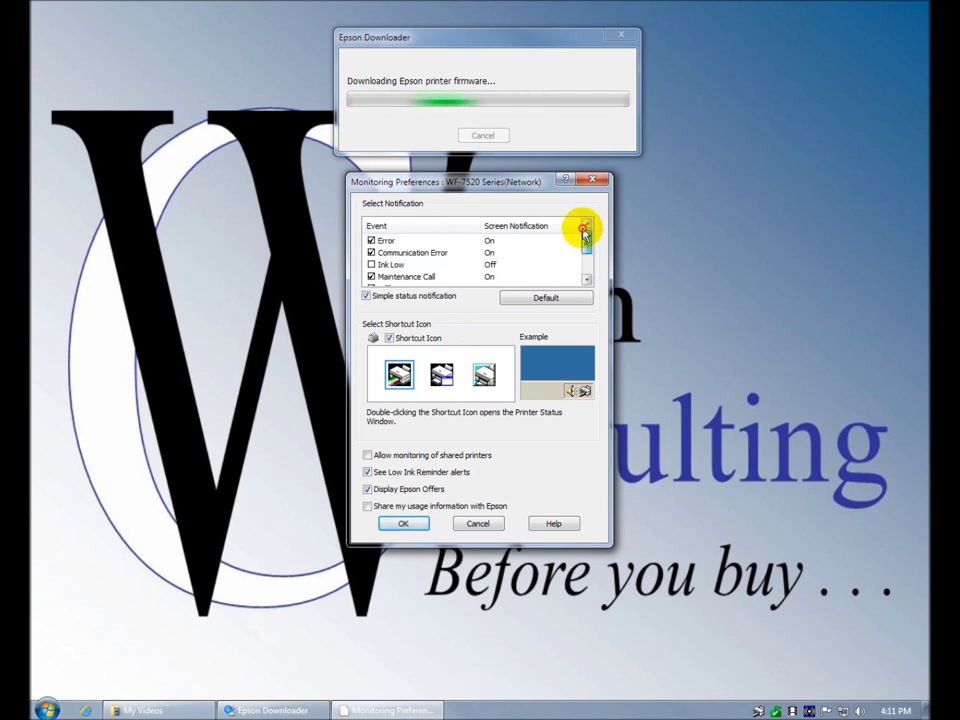
drag(586, 252, 587, 262)
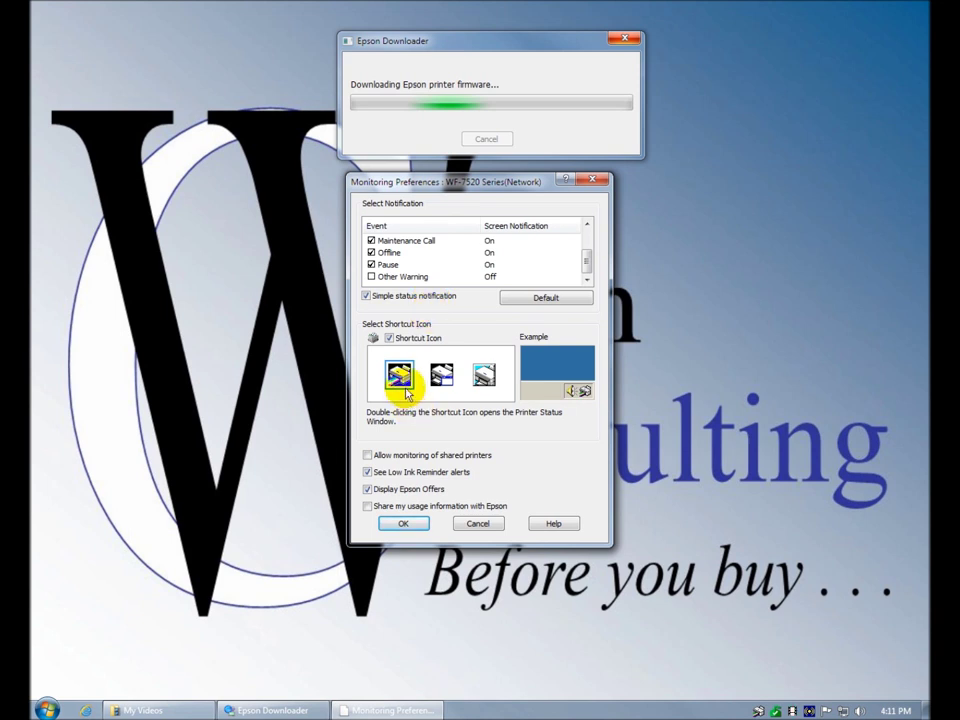
- Keep the first shortcut icon style, turn off Display Epson Offers, and save the preferences
click(442, 381)
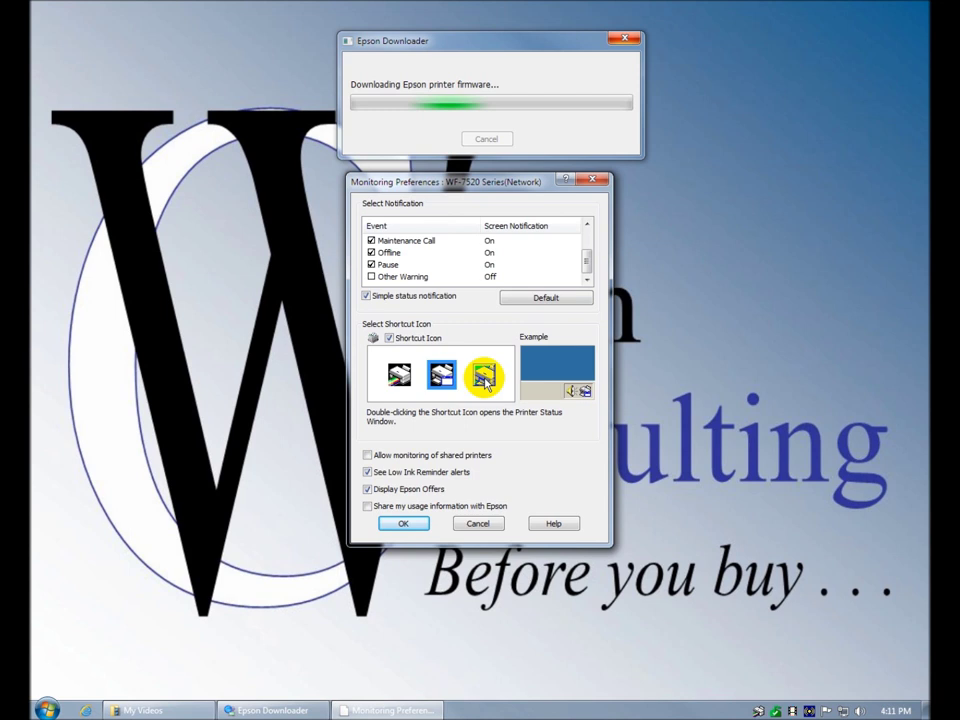
click(485, 378)
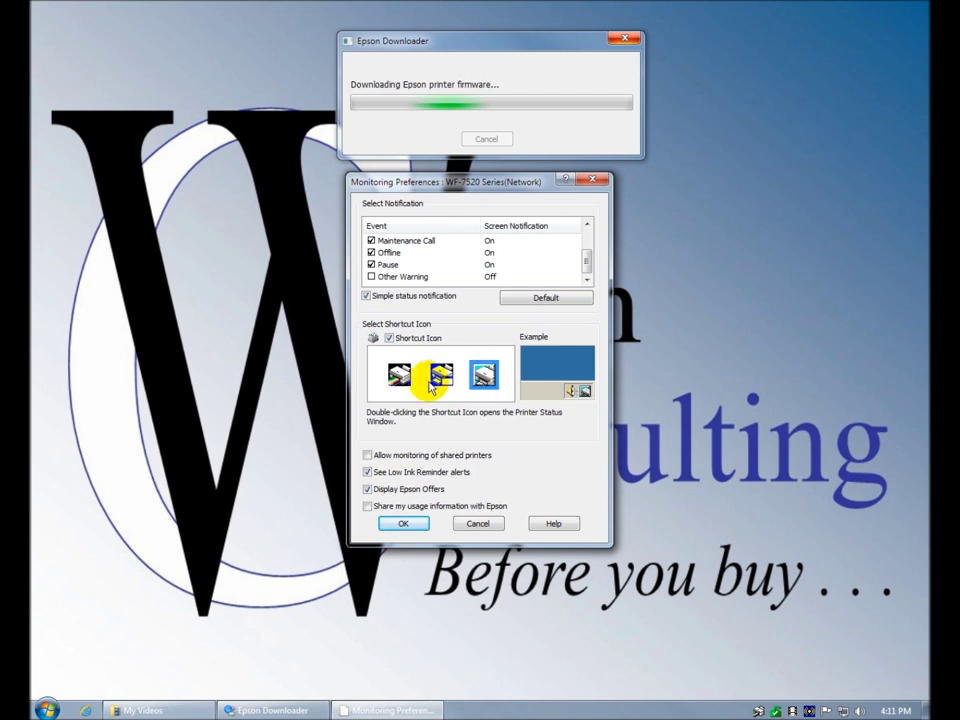
click(398, 377)
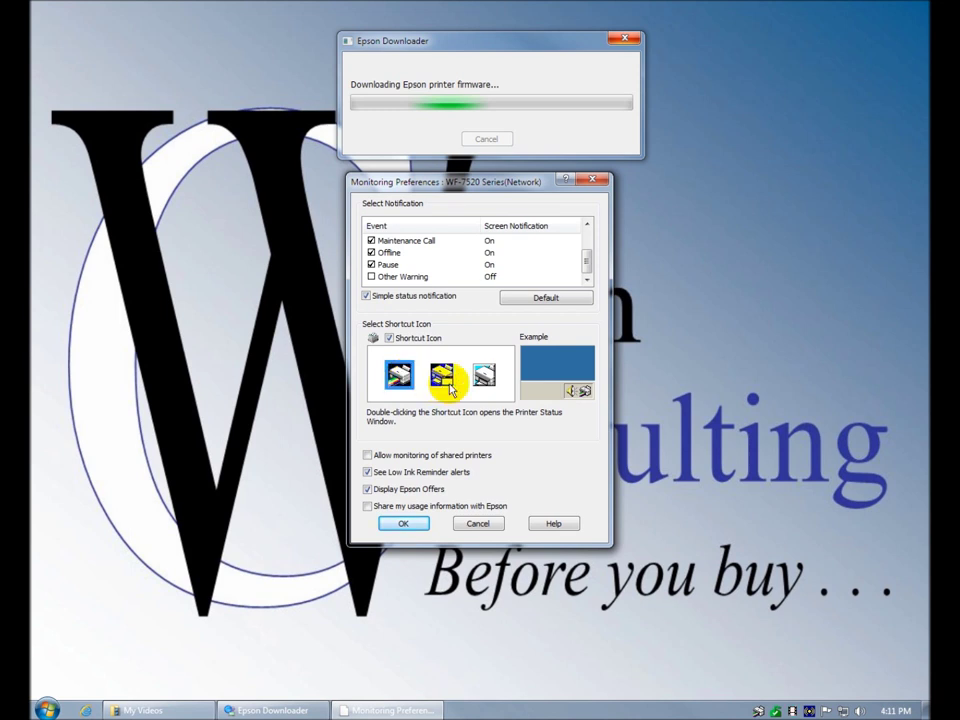
click(450, 386)
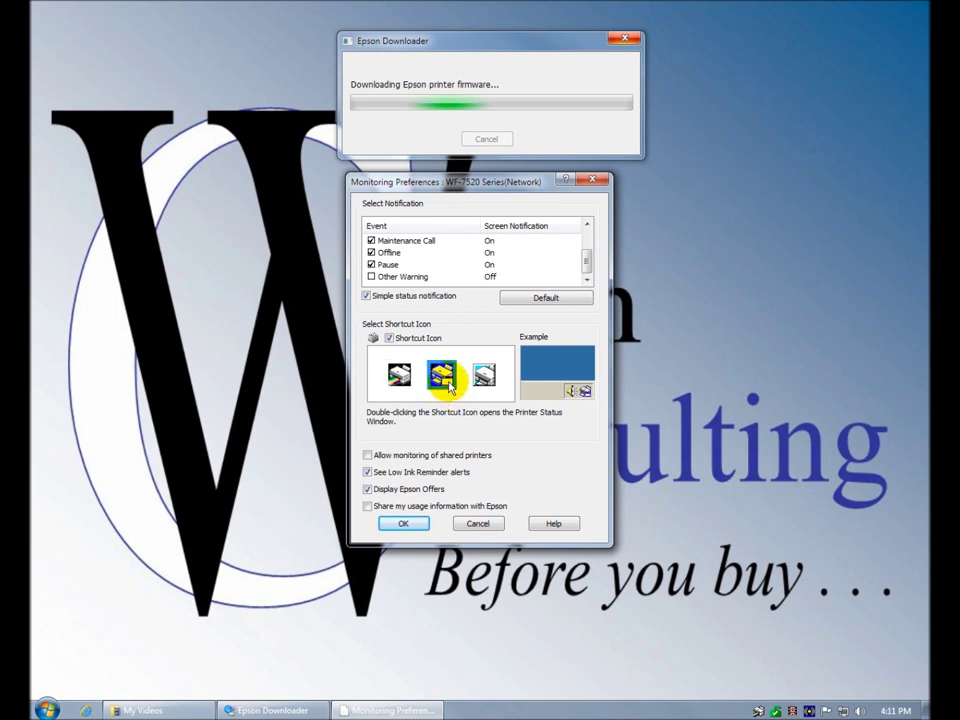
click(398, 383)
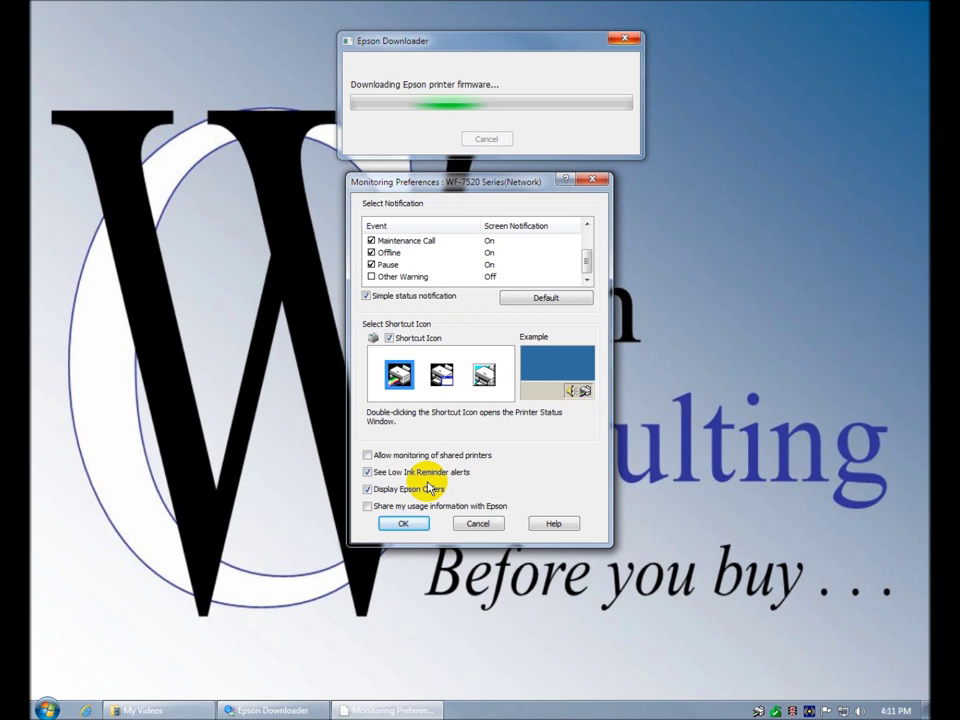
click(367, 489)
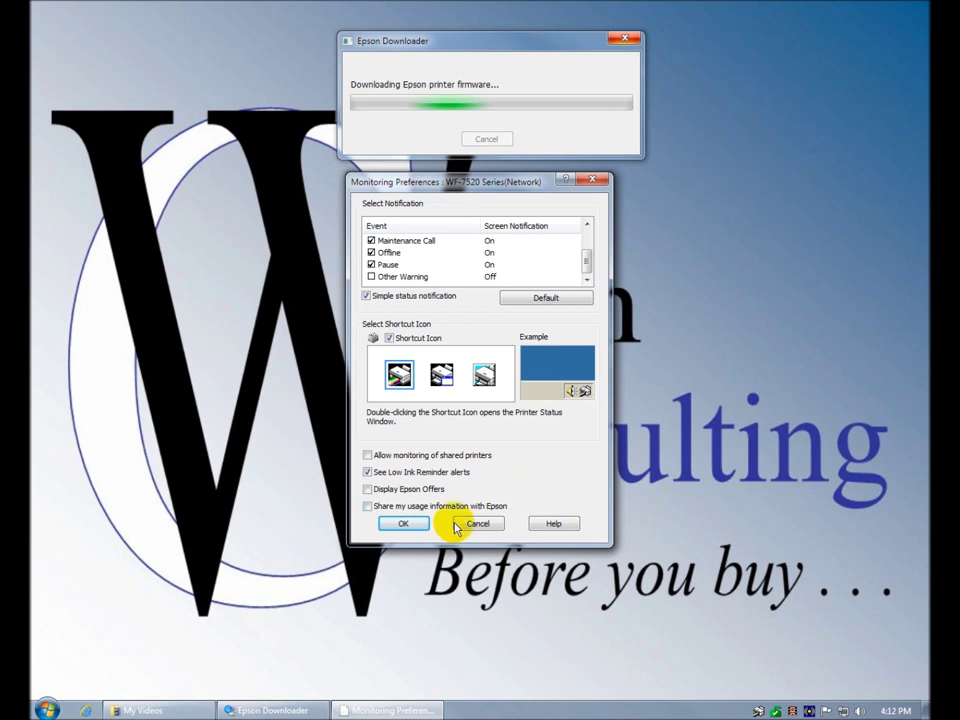
click(402, 524)
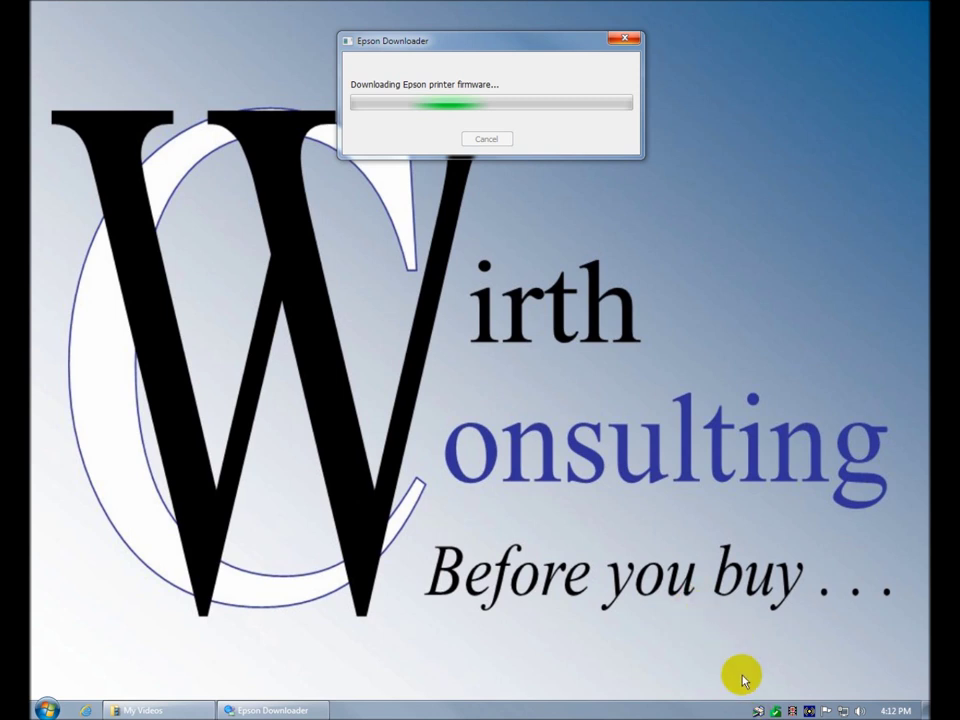
- Show the WF-7520 status monitor with its empty print queue below, expanded to show ink levels
double_click(758, 710)
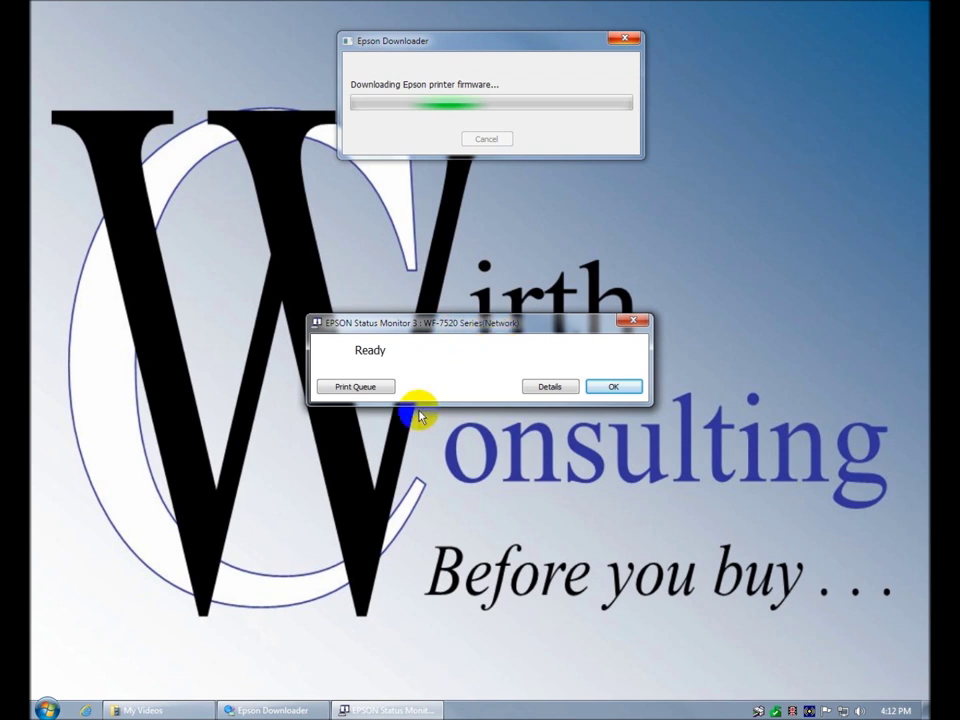
click(363, 390)
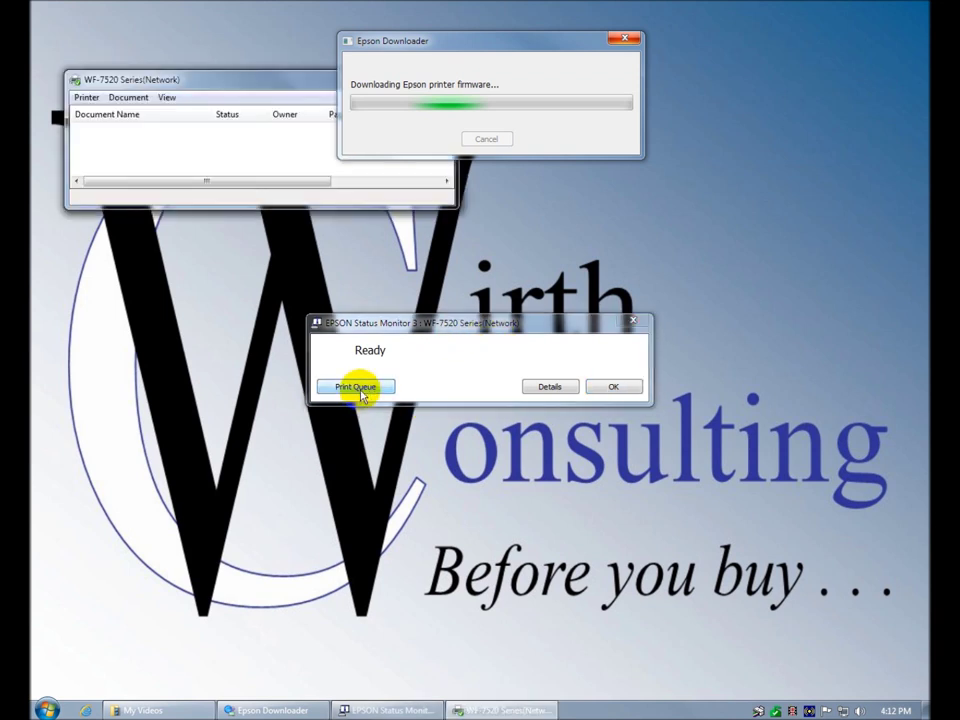
drag(306, 84, 338, 560)
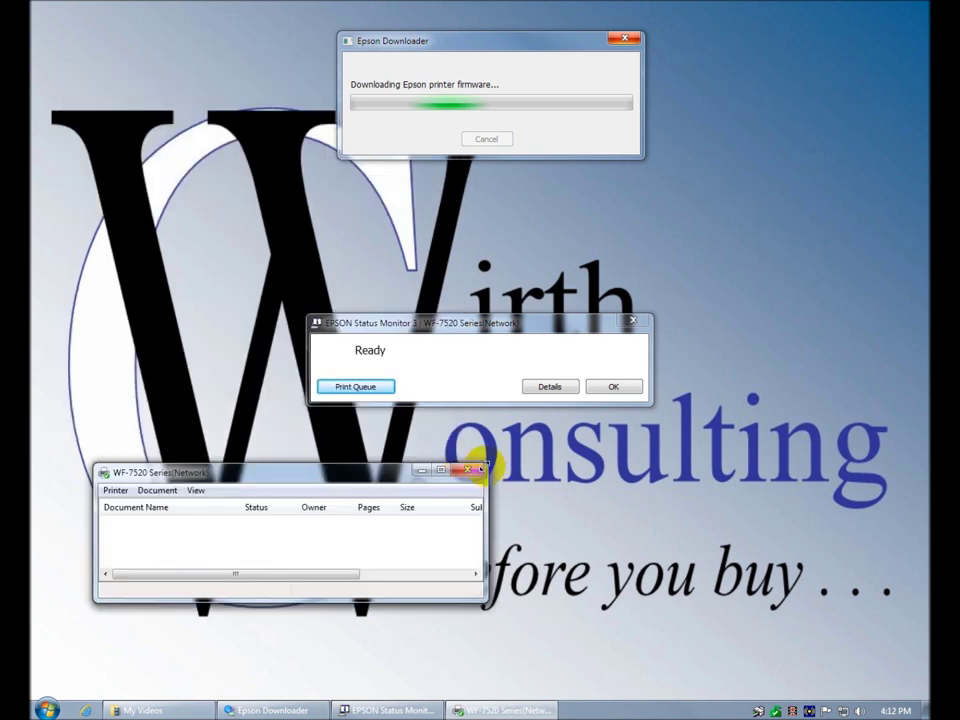
click(551, 386)
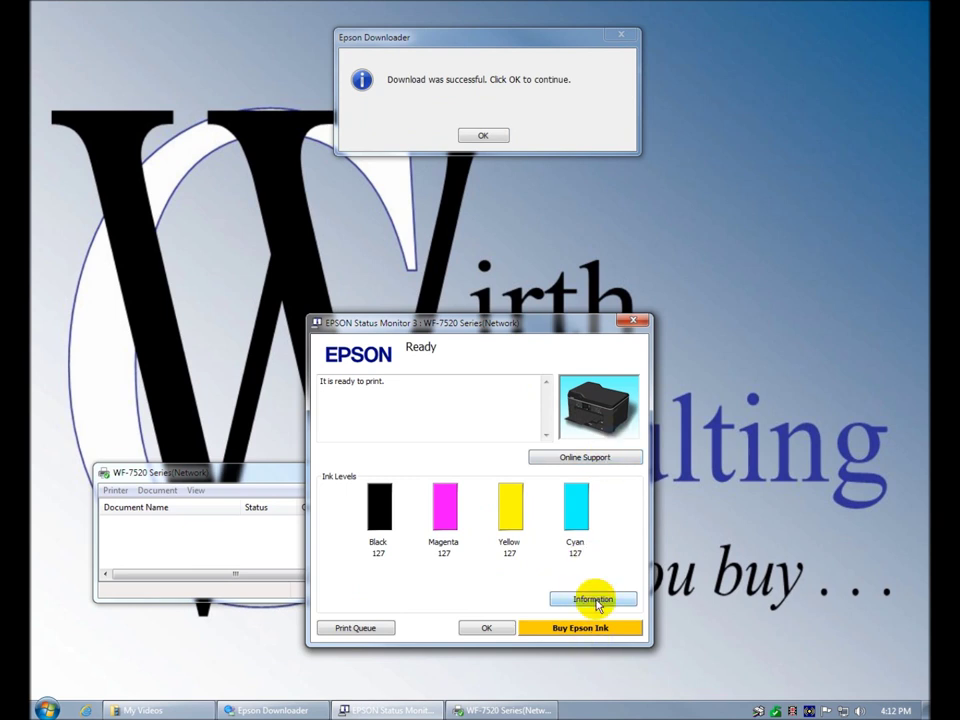
- Review the ink cartridge information, then acknowledge the successful firmware download
click(594, 600)
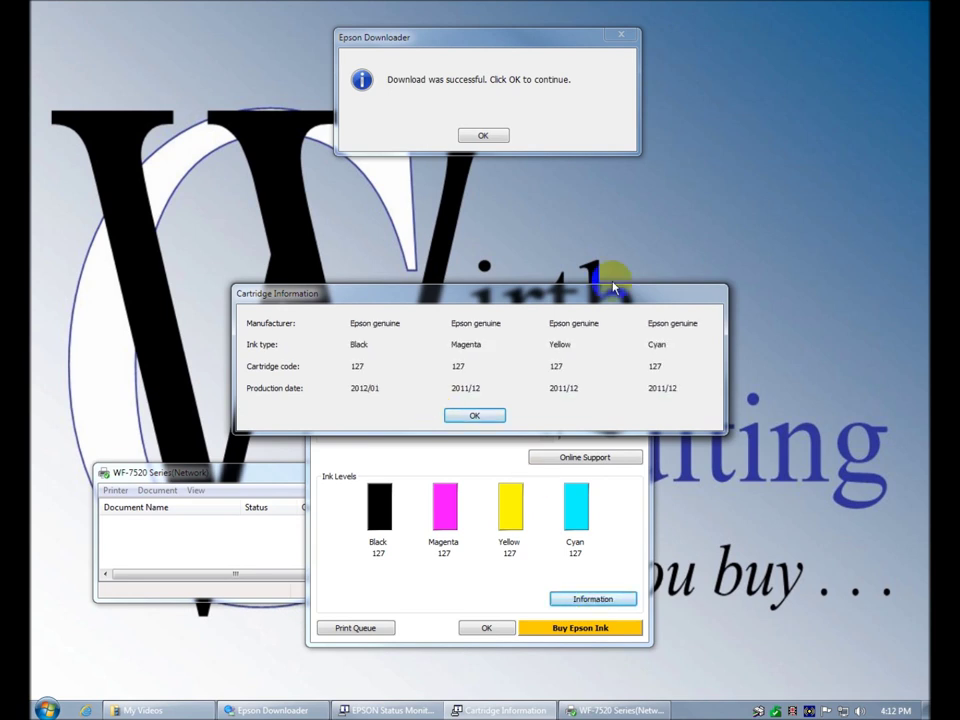
click(489, 418)
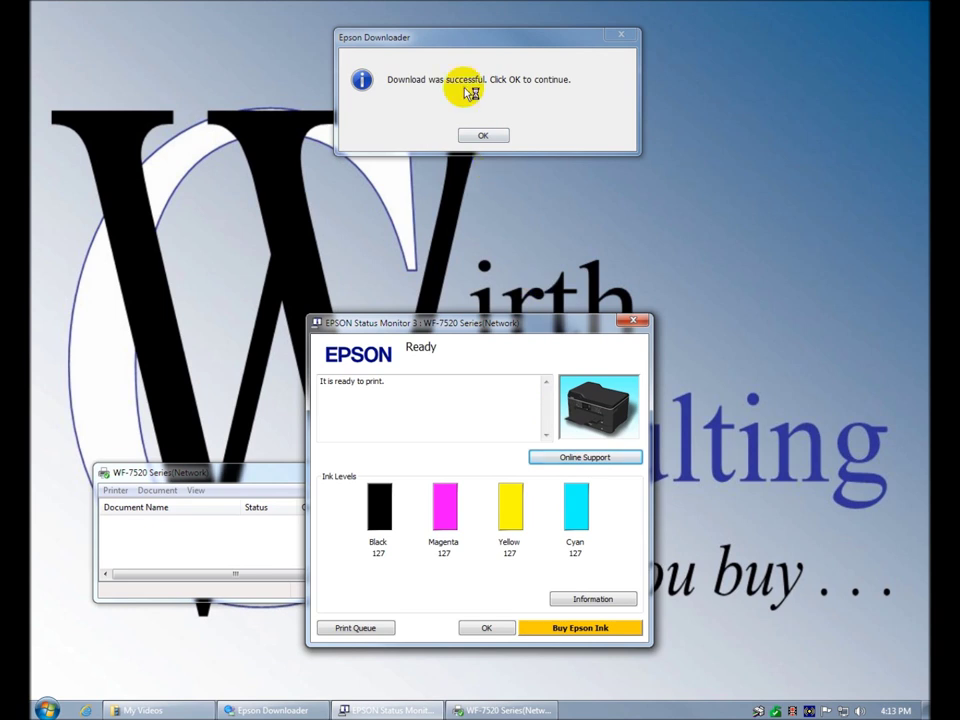
click(489, 136)
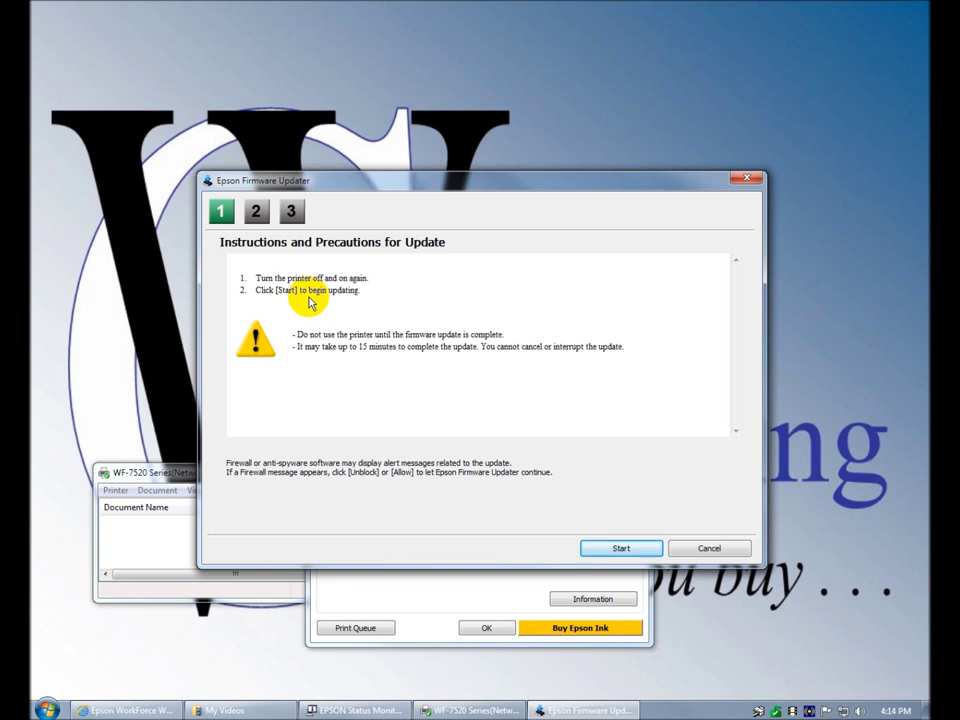
- Start the WF-7520 firmware update and let it reach 100% Update successful
click(648, 549)
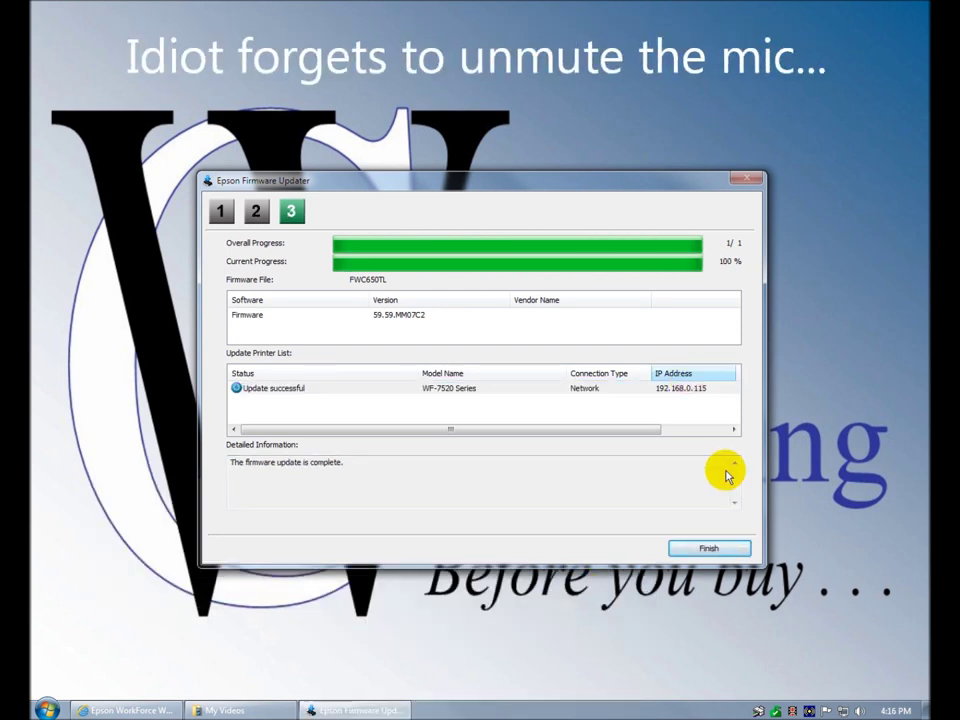
- Finish the Firmware Updater so the installer proceeds to ABBYY FineReader
click(709, 549)
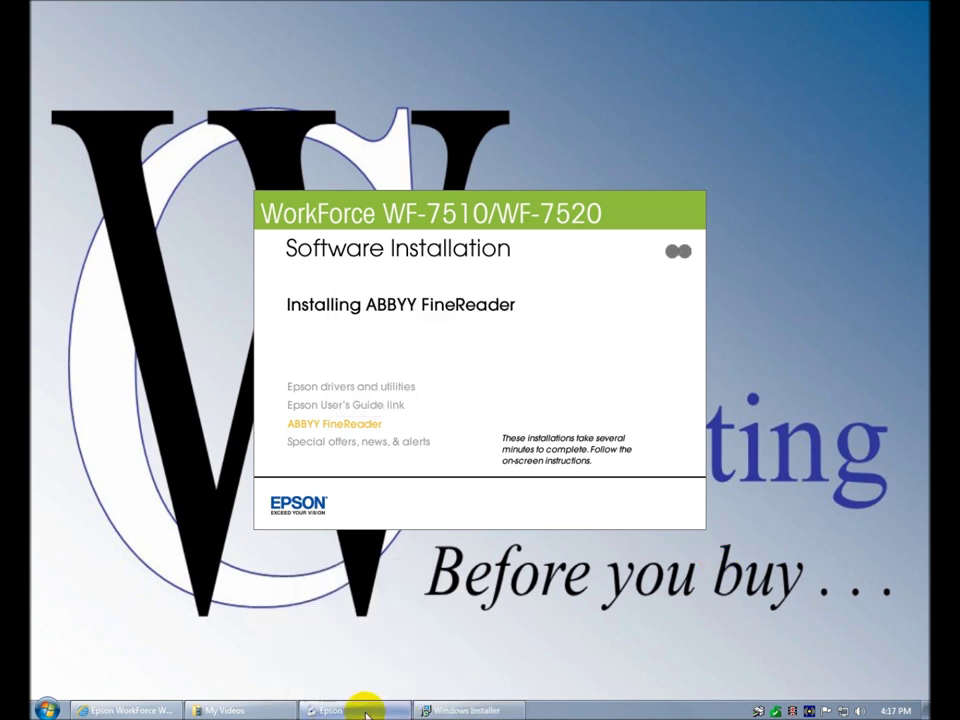
- View the Epson WF-7520 support page, then minimize the browser
click(133, 710)
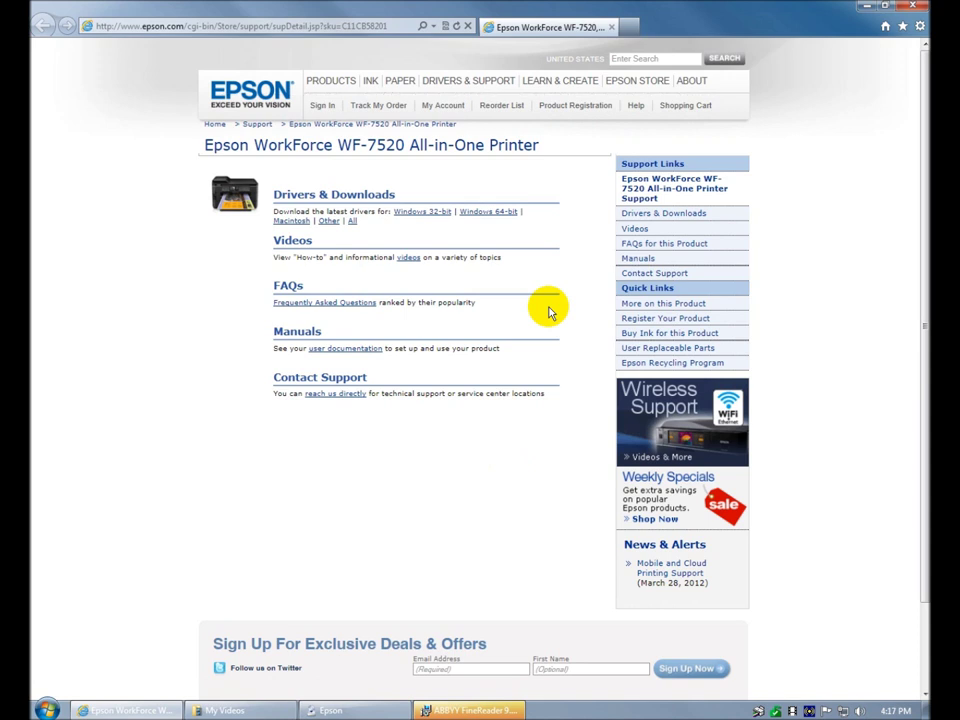
click(866, 7)
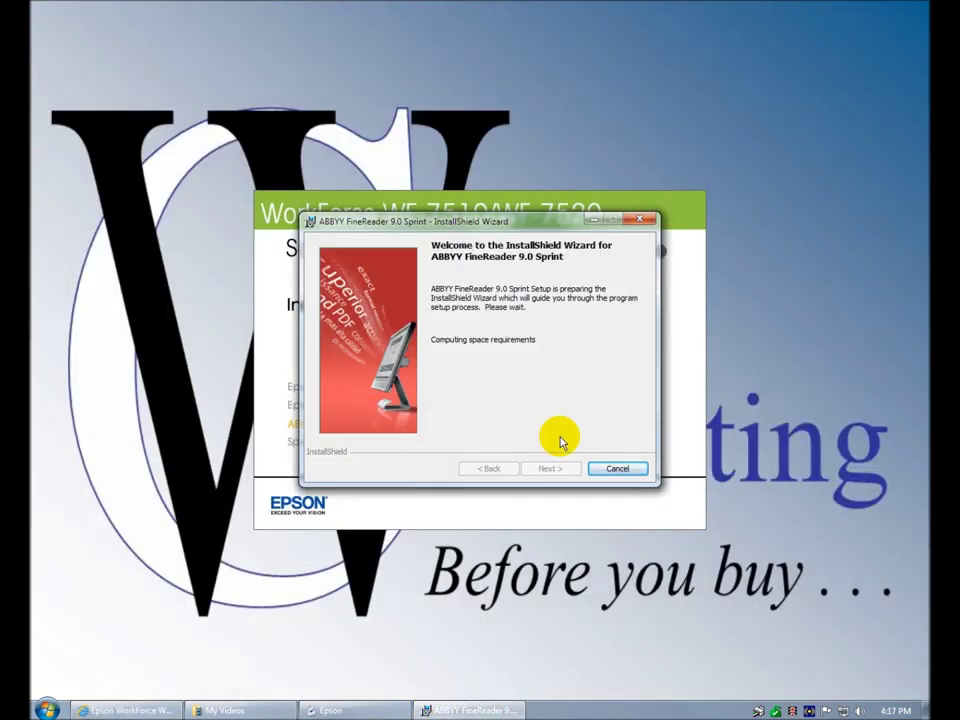
- Browse the Start menu's program list, then continue the ABBYY maintenance wizard with Repair selected
click(47, 710)
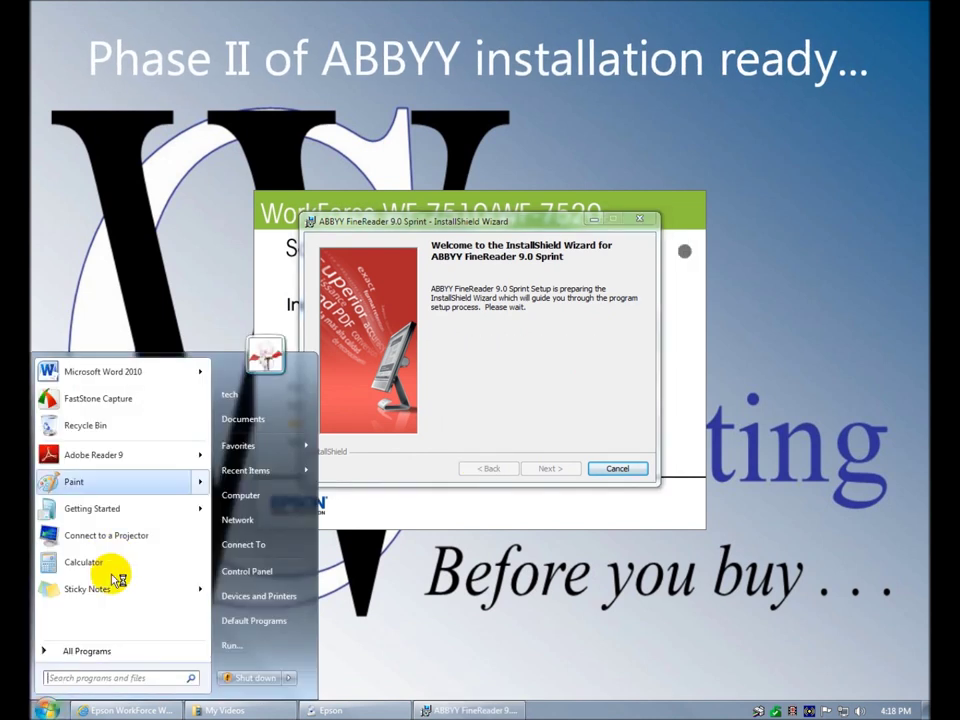
click(111, 650)
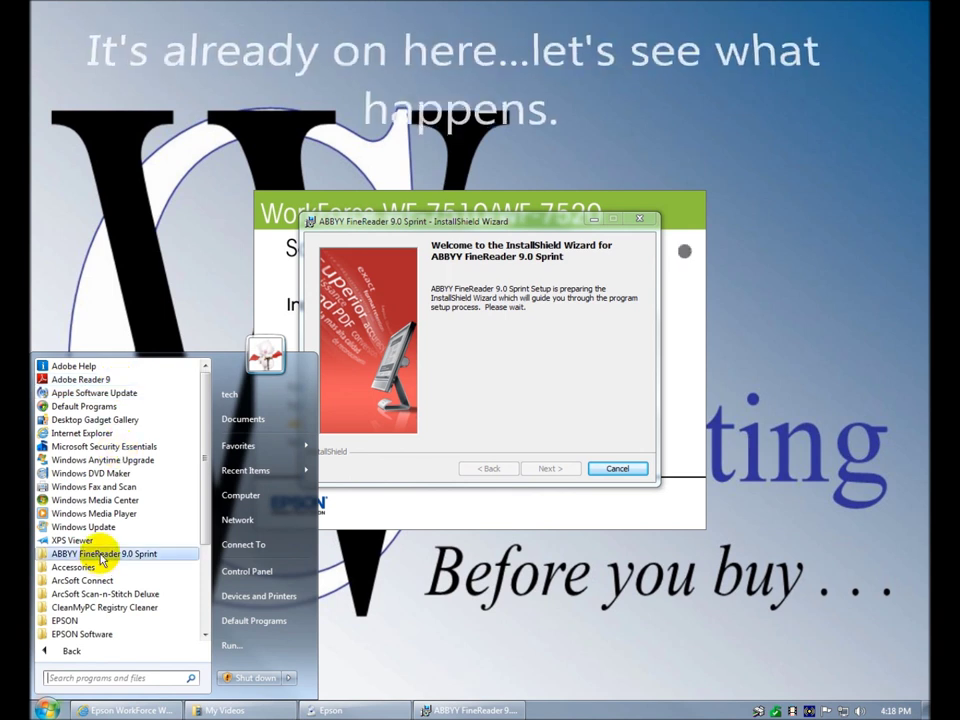
click(553, 471)
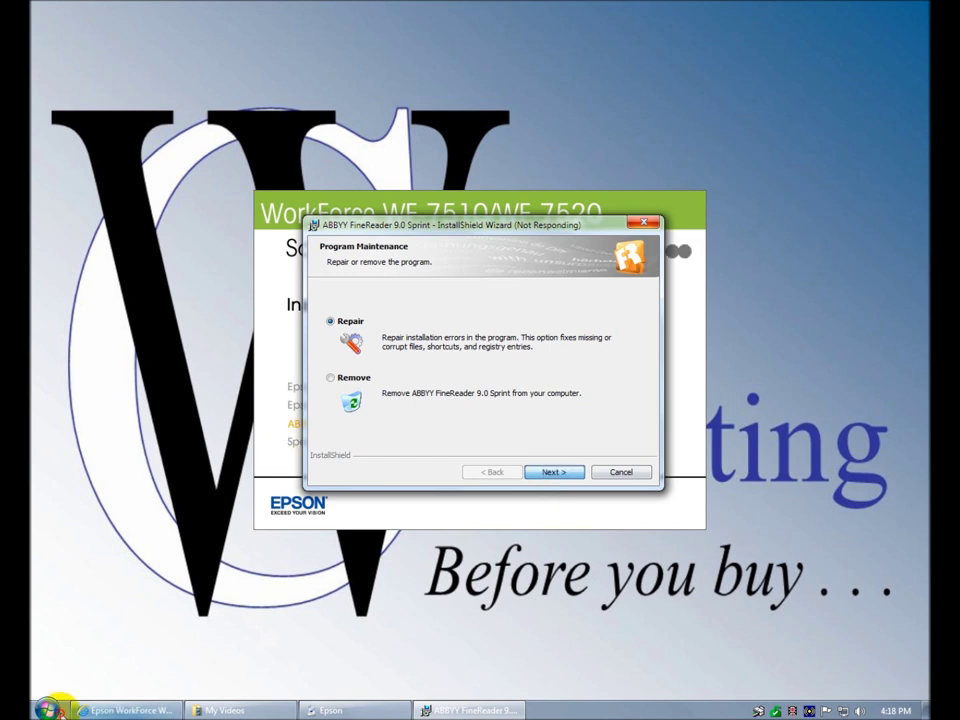
click(56, 707)
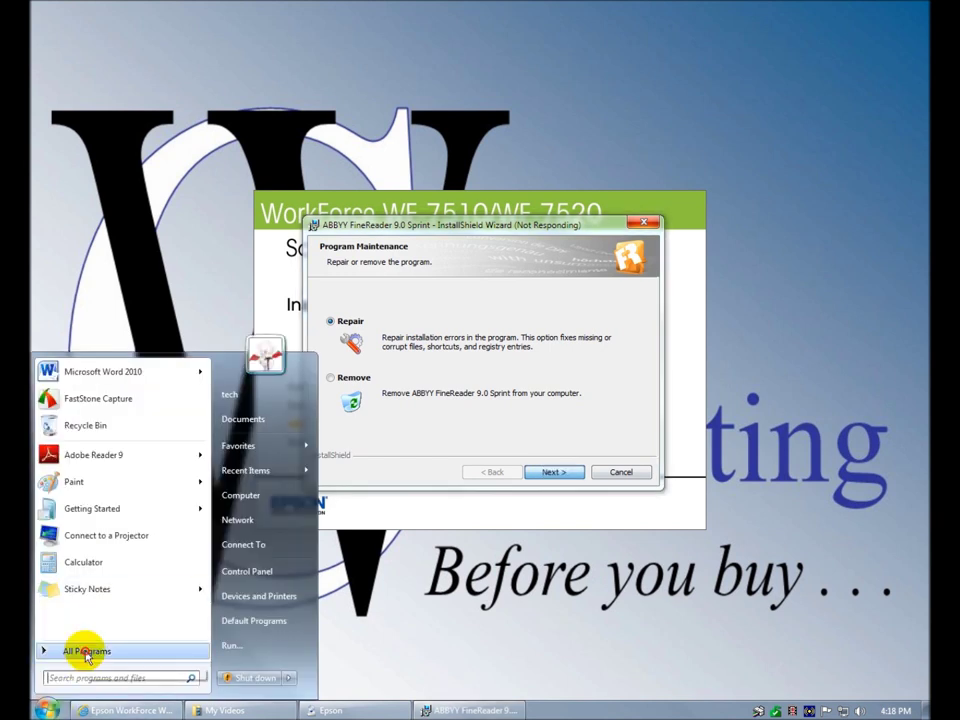
click(86, 653)
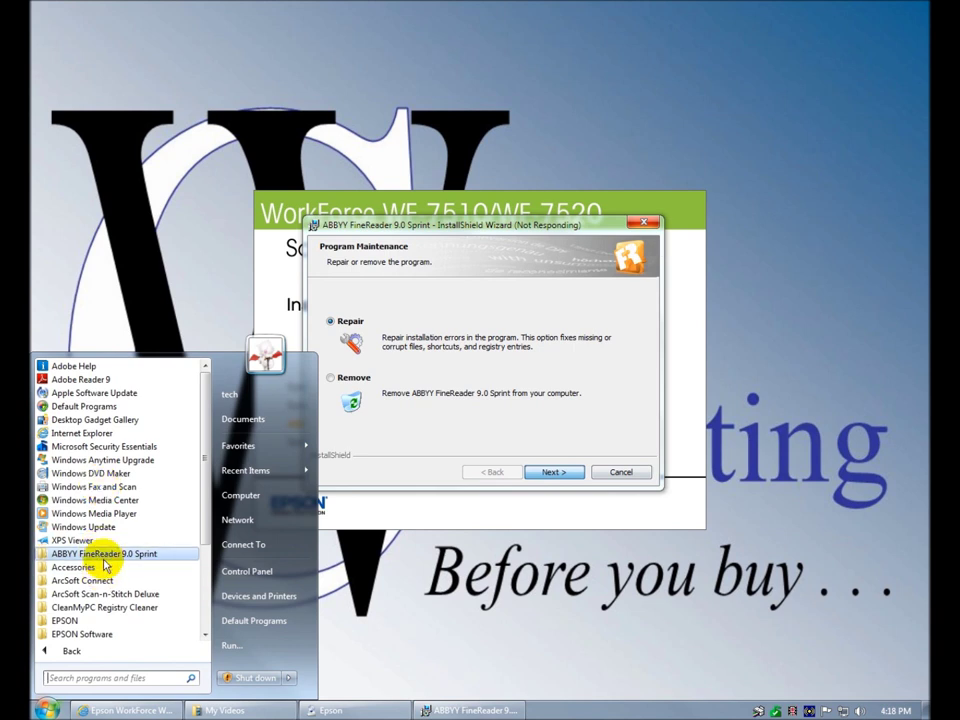
click(372, 558)
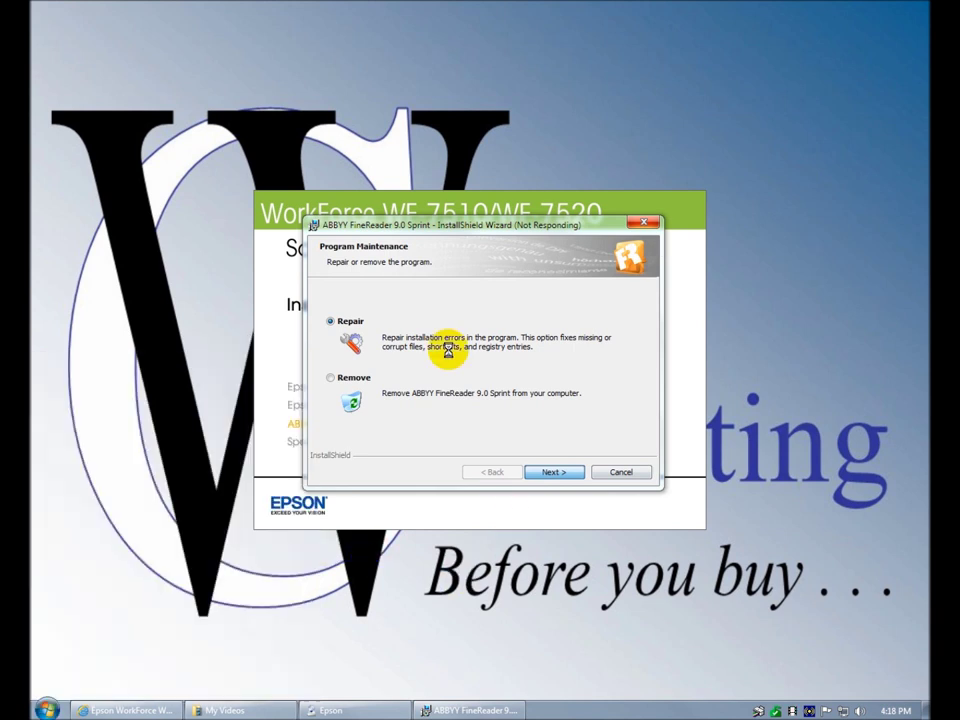
click(553, 472)
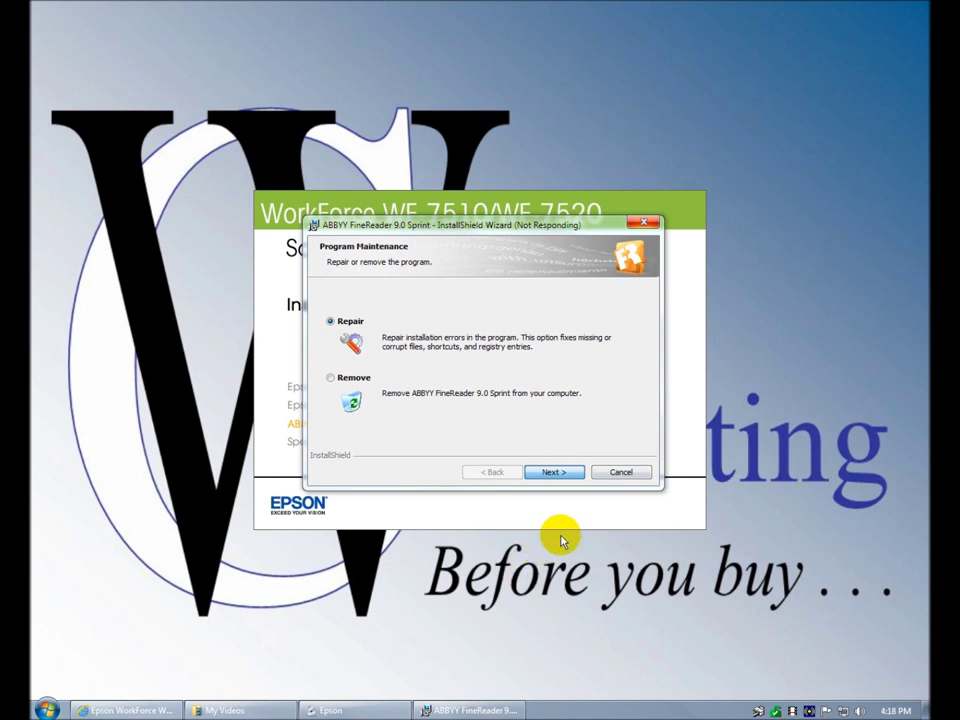
- Minimize the Epson support page and bring the FineReader repair wizard back to the front
click(139, 712)
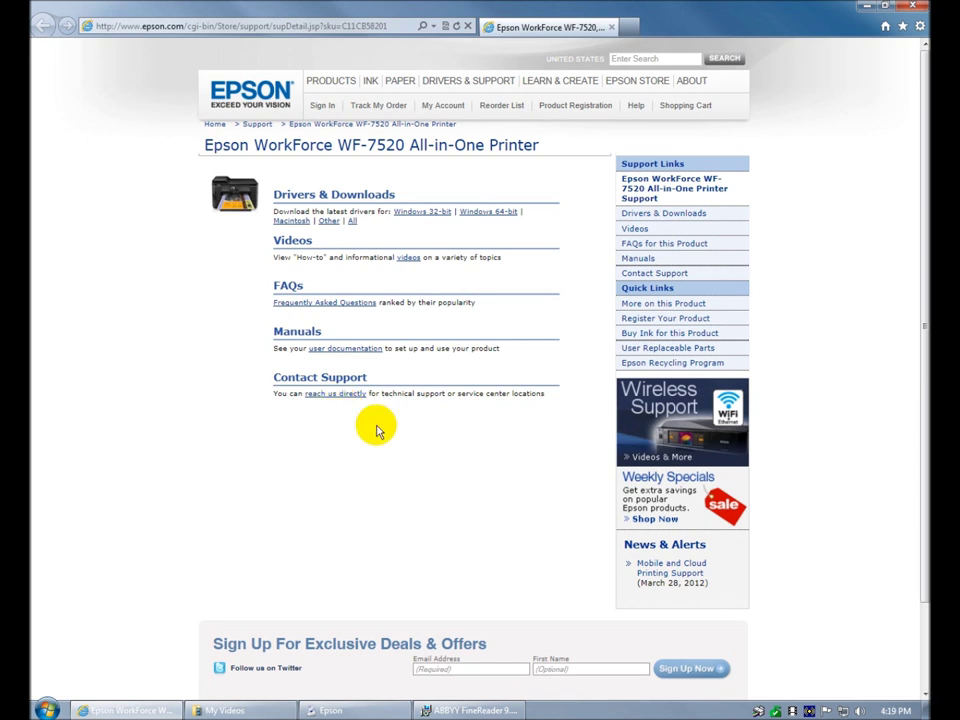
click(868, 10)
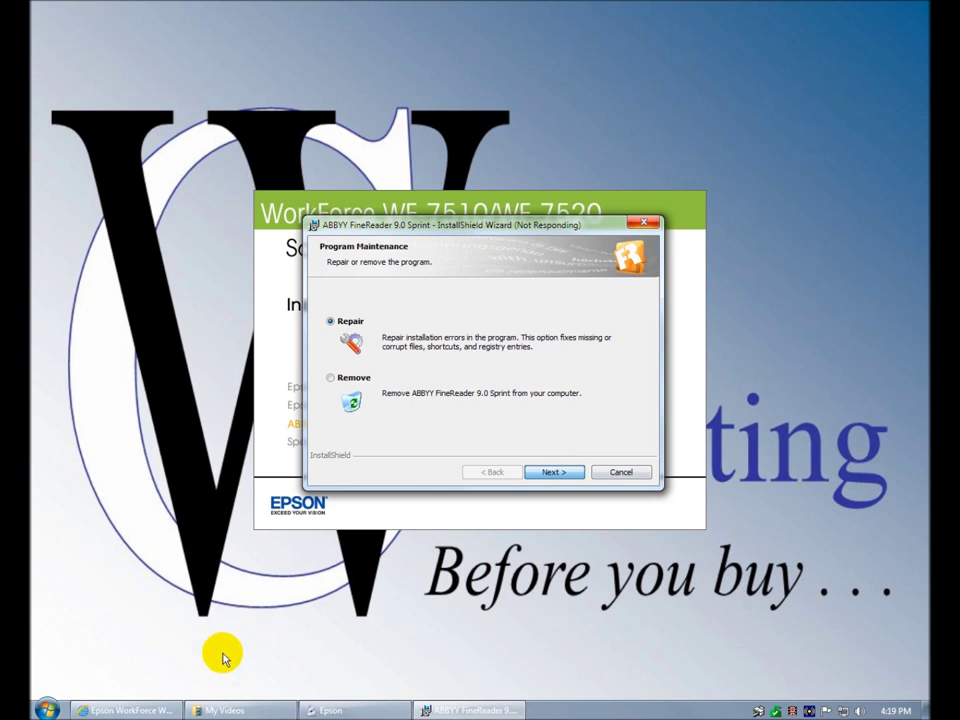
click(45, 710)
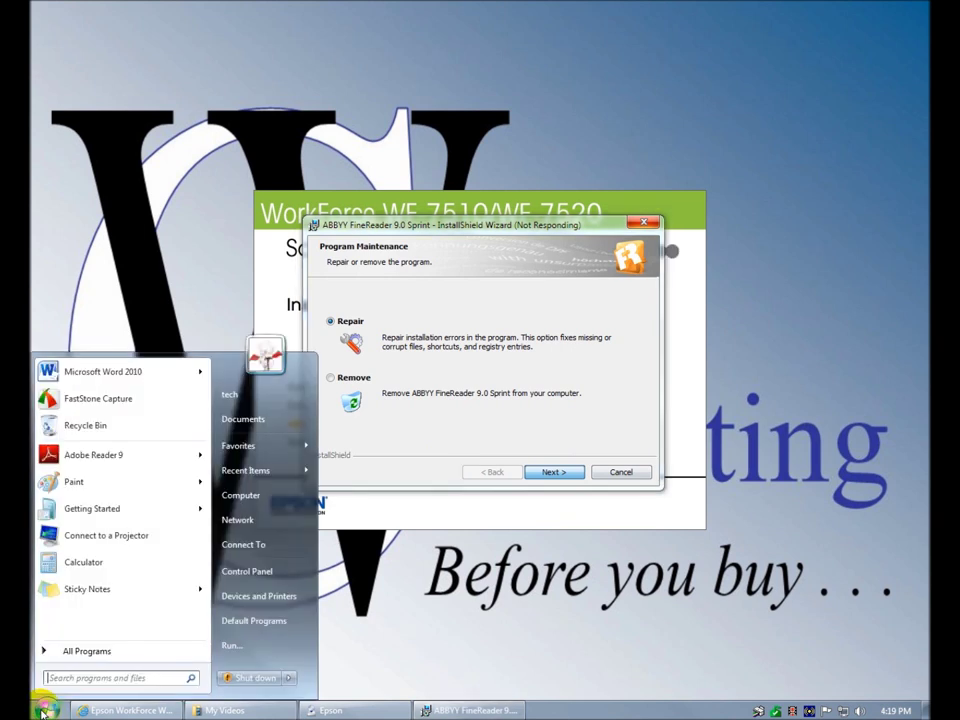
click(42, 710)
click(42, 710)
click(428, 645)
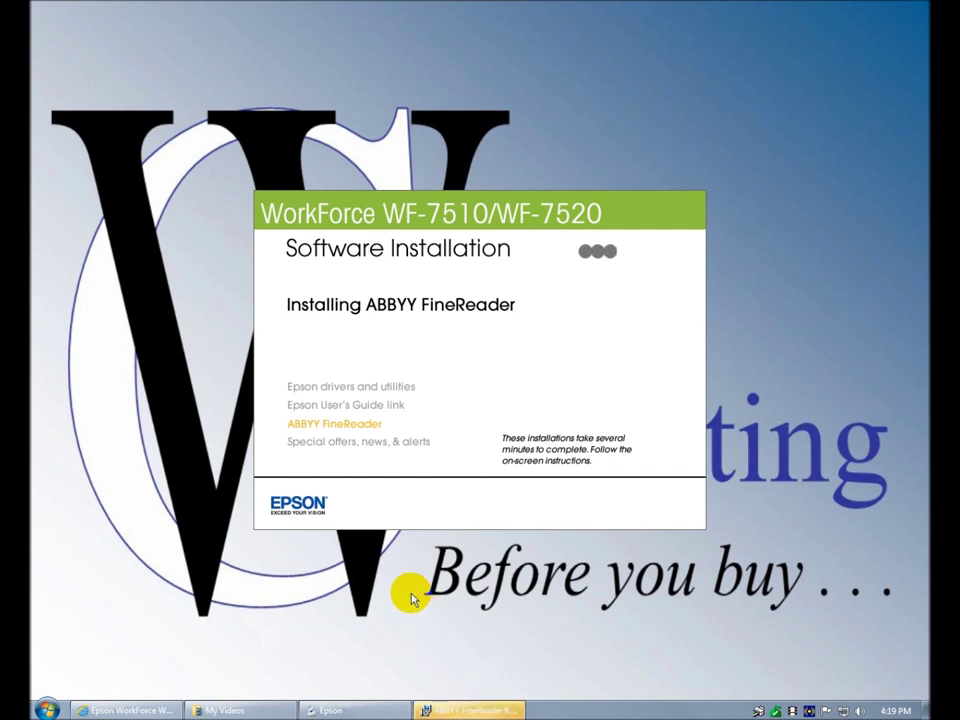
click(487, 711)
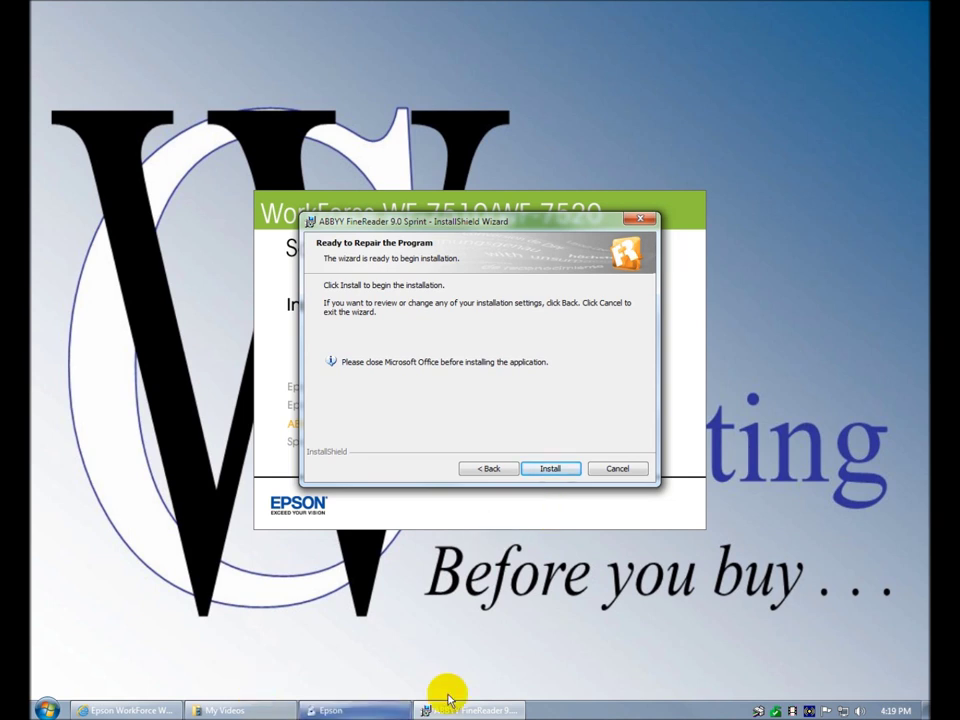
- Close the Epson support page window and start the FineReader Sprint repair with Install
right_click(135, 712)
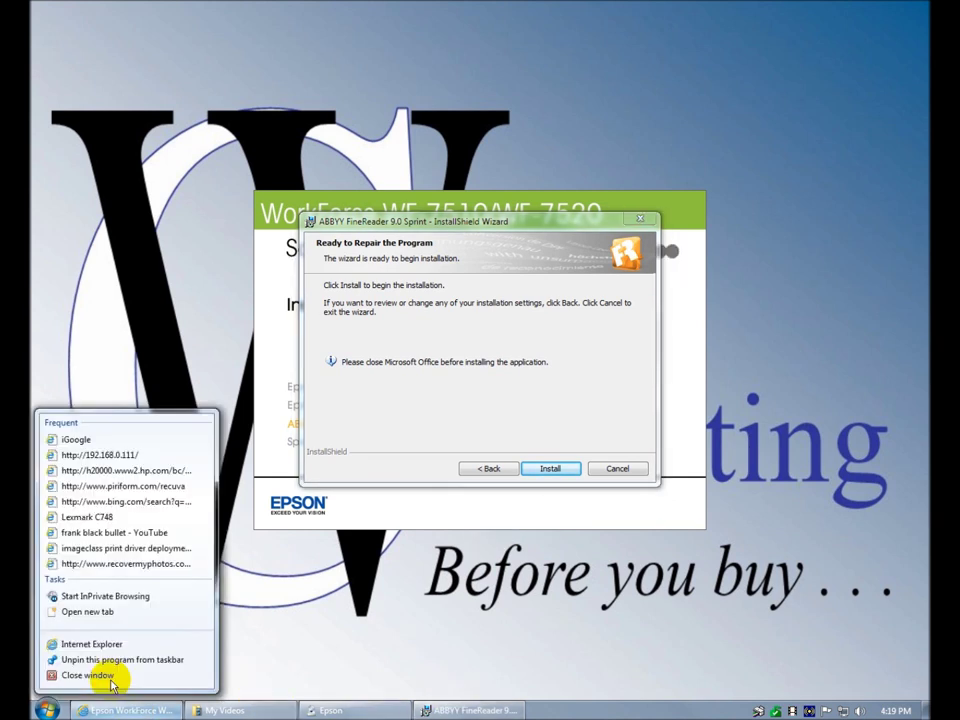
click(100, 681)
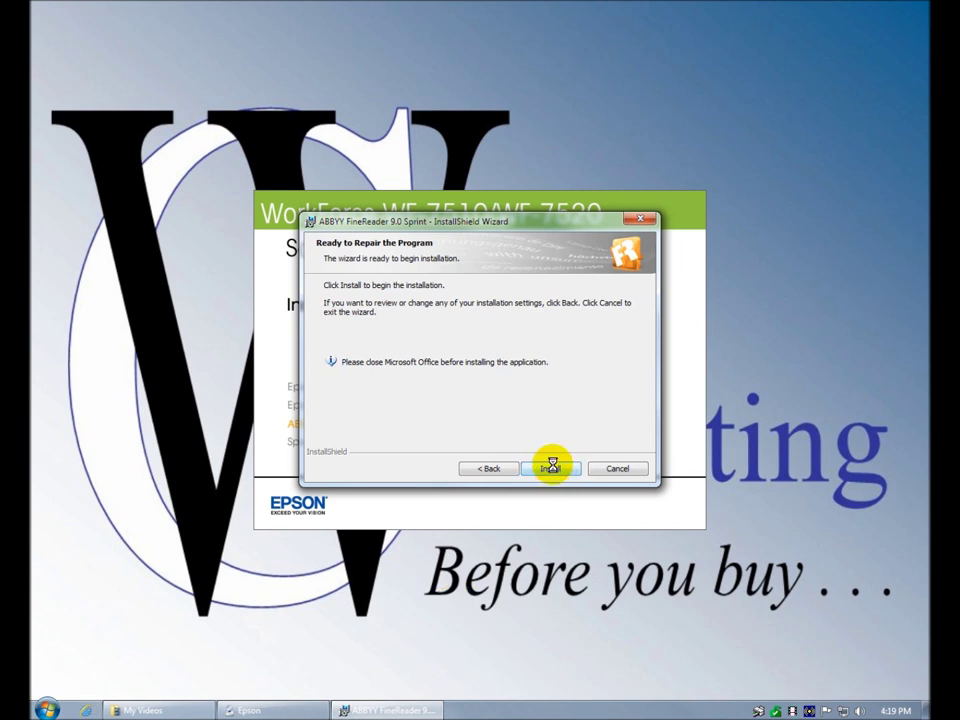
click(552, 469)
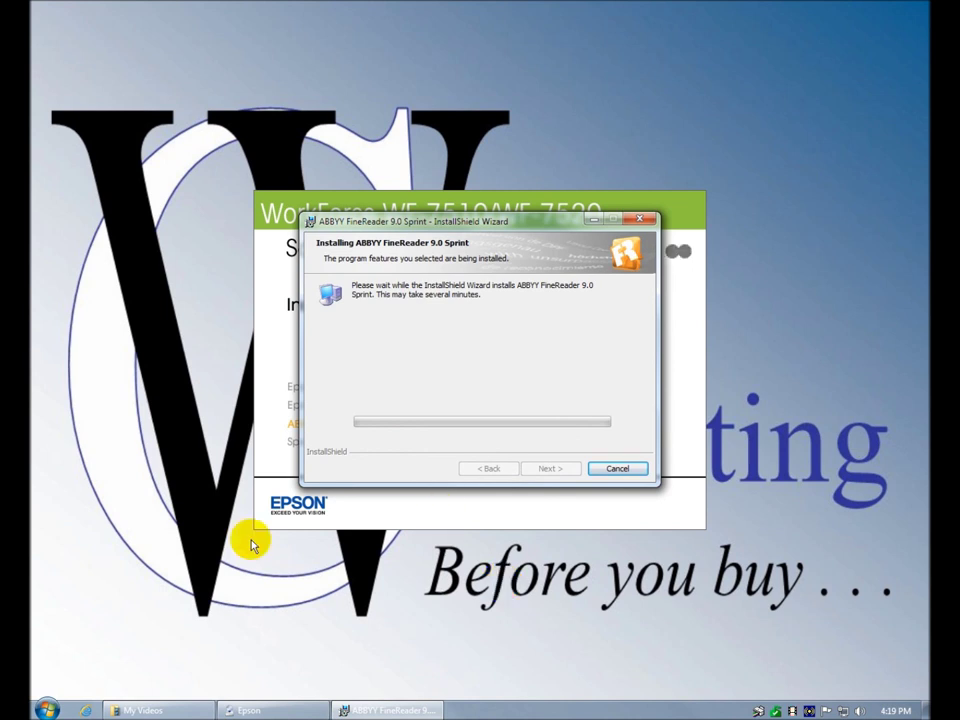
click(47, 708)
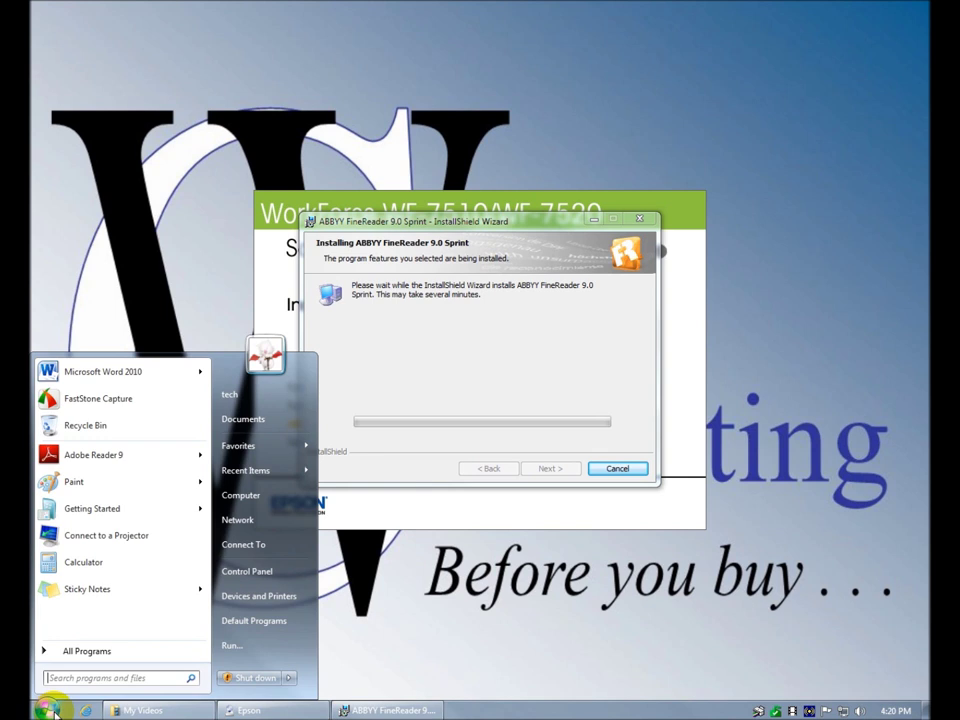
- Open All Programs in the Start menu and expand the EPSON folder
click(52, 710)
click(52, 710)
click(88, 655)
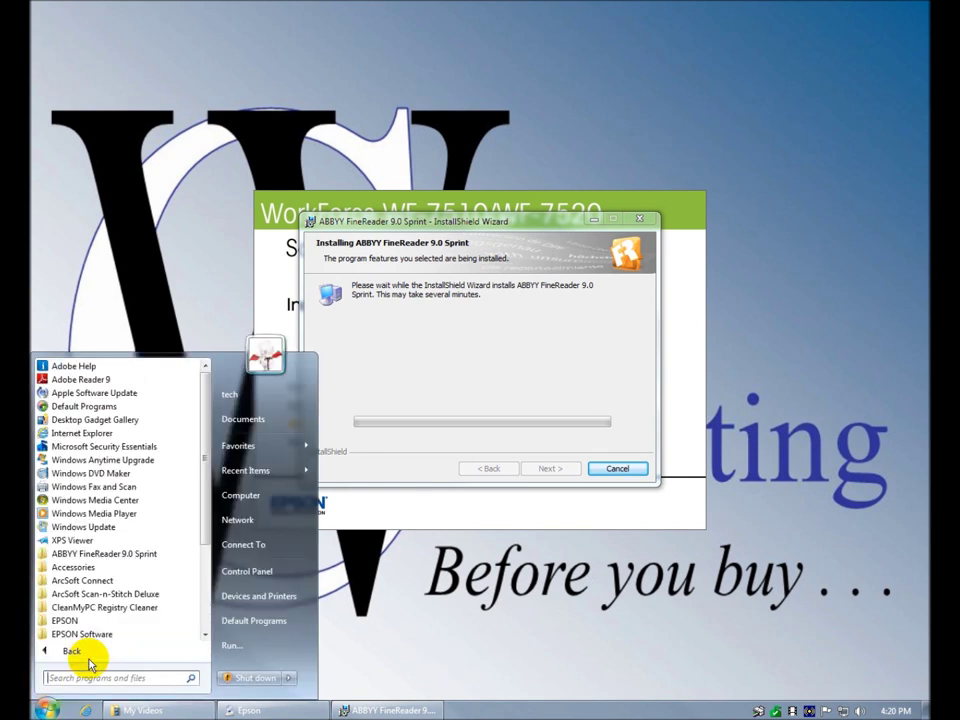
scroll(205, 568, down, 3)
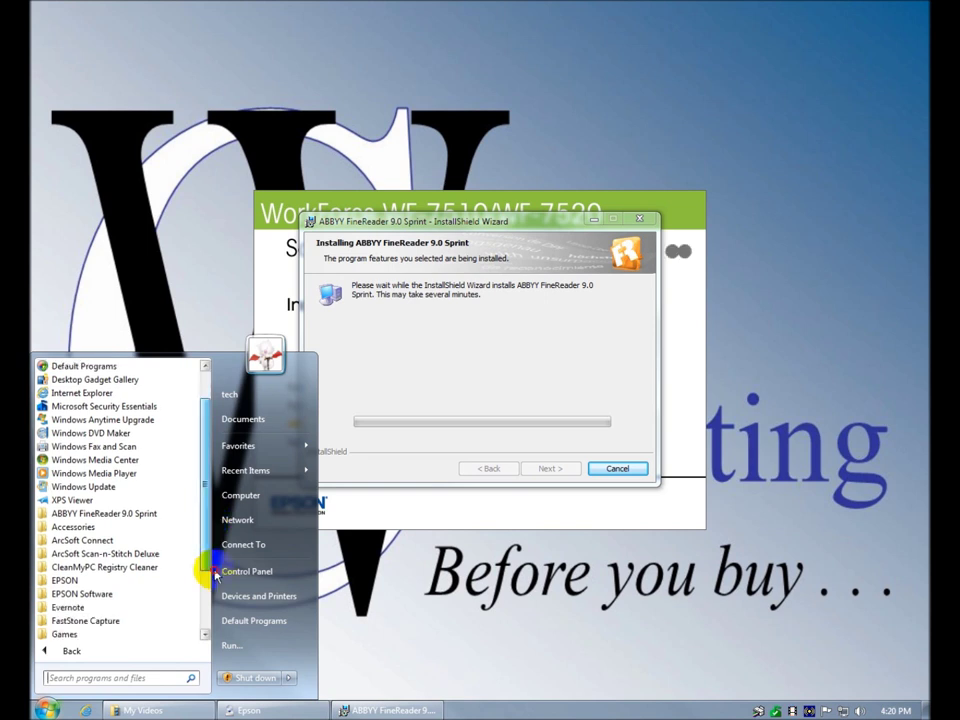
click(64, 527)
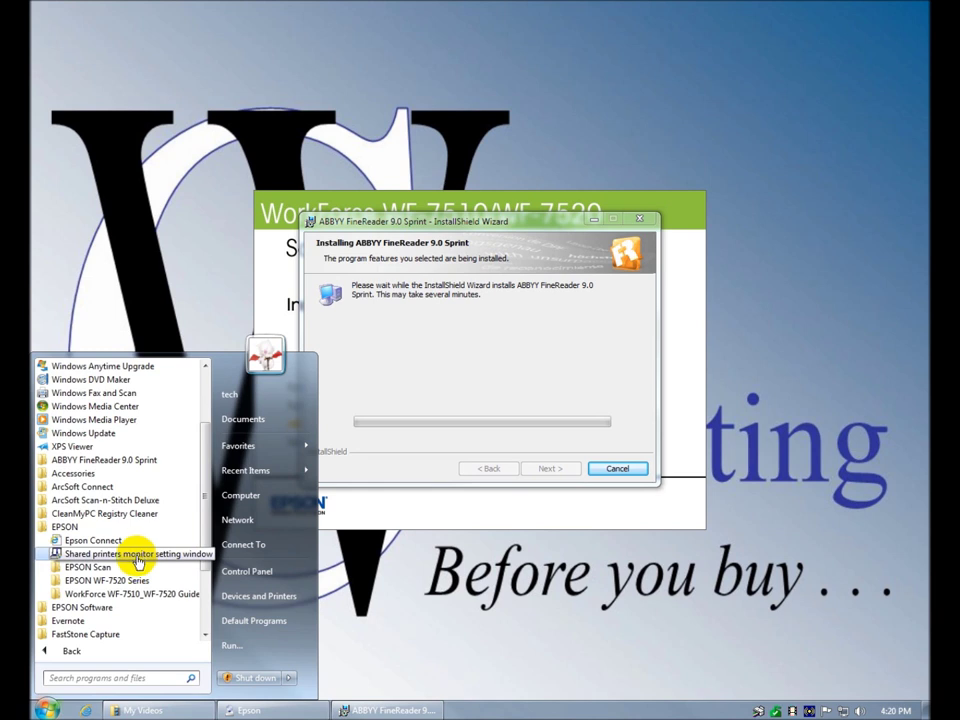
- Inspect the EPSON WF-7520 Series, EPSON Scan and EPSON Software folders, then close the menu
click(120, 582)
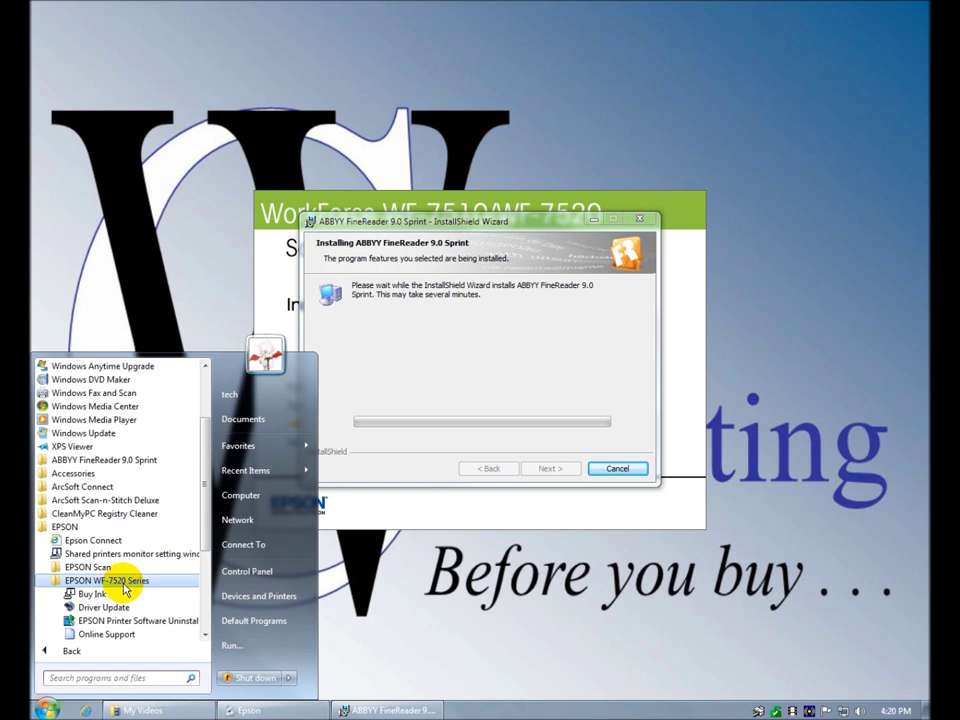
click(123, 584)
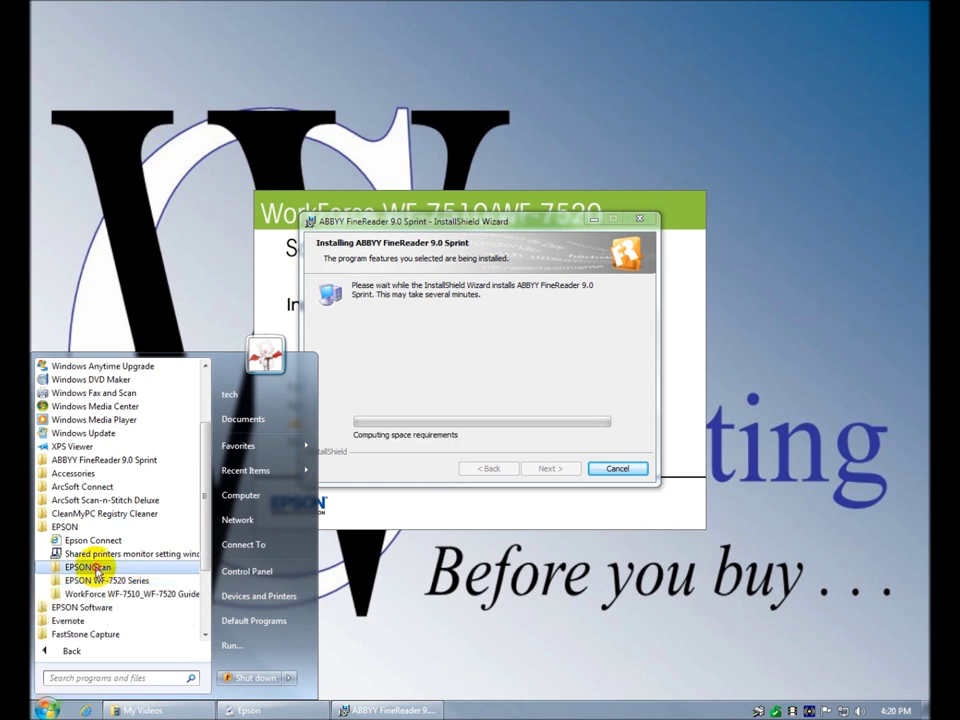
click(98, 568)
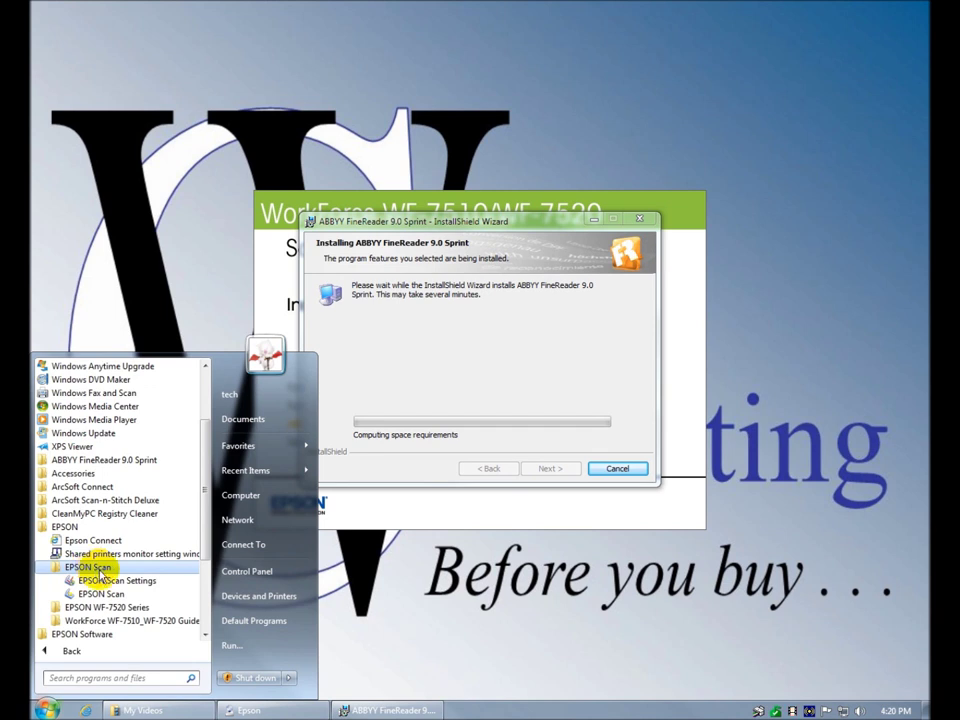
click(98, 568)
click(103, 609)
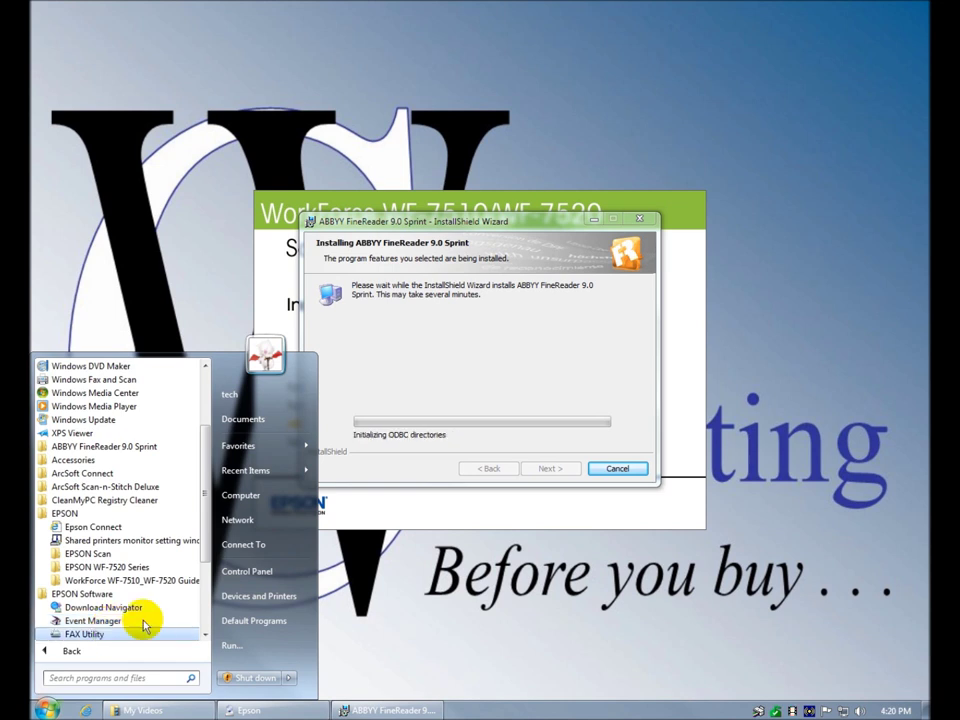
scroll(200, 570, down, 2)
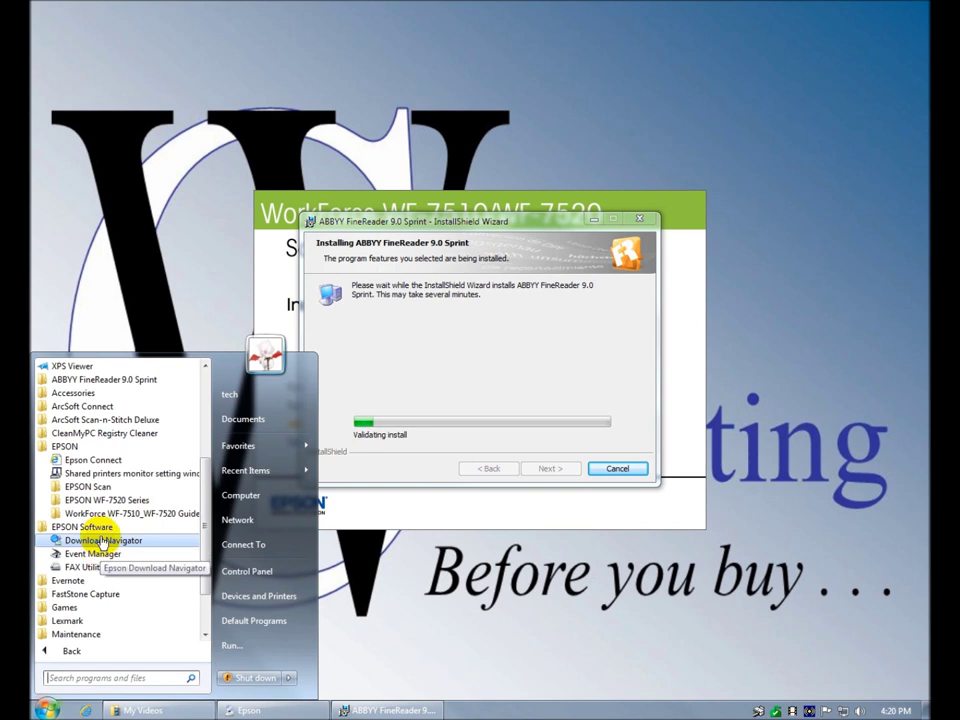
click(406, 598)
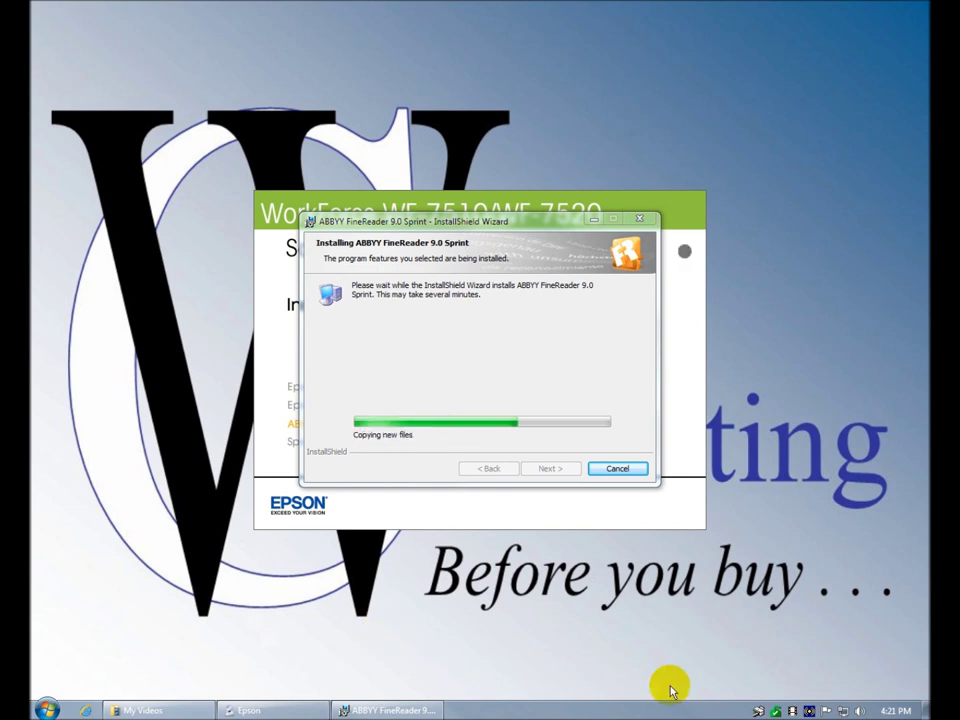
- Check the WF-7520 tray icon's quick actions menu while the FineReader repair completes
right_click(763, 711)
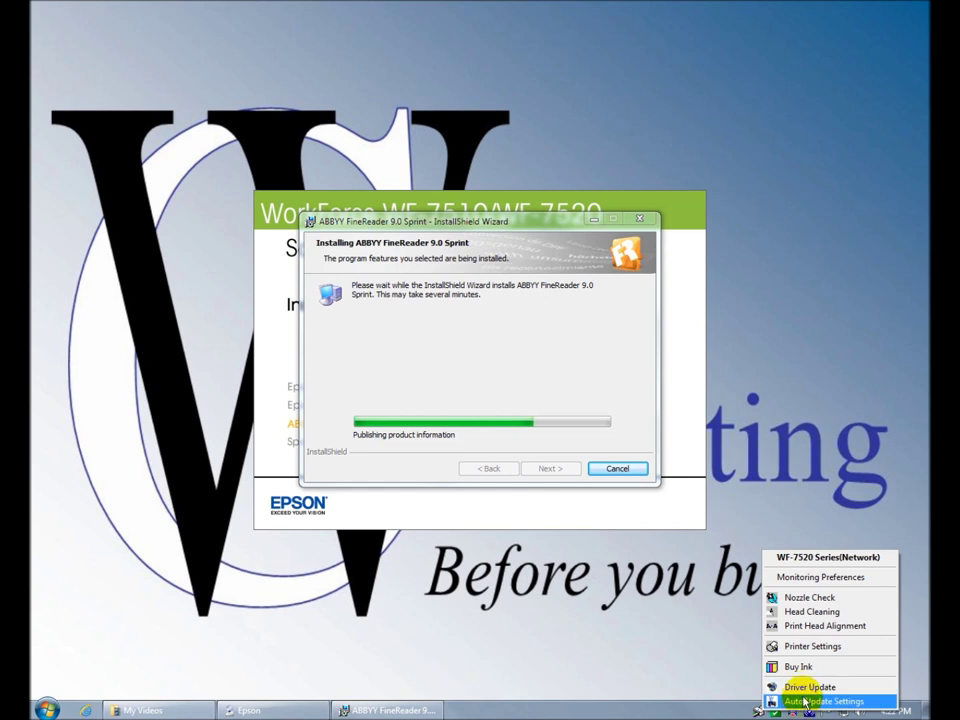
click(750, 697)
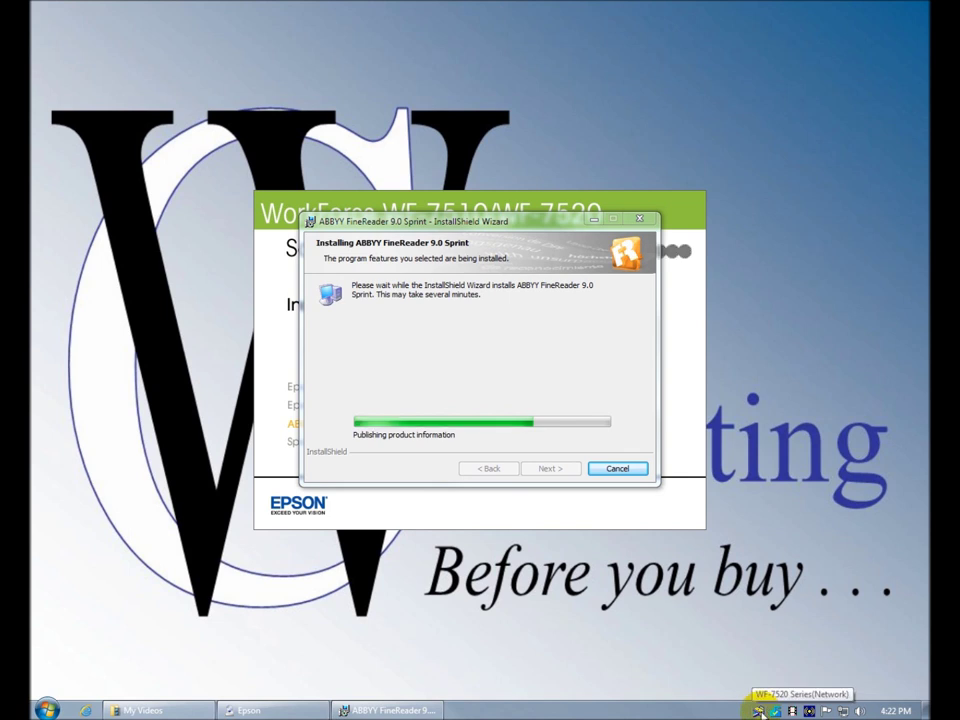
click(759, 711)
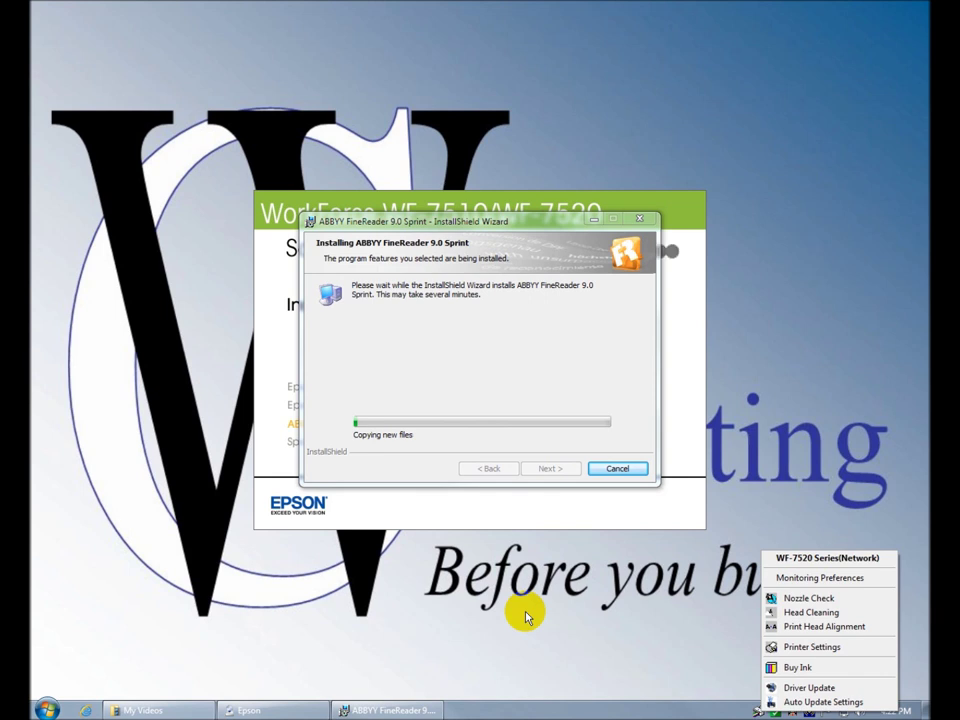
key(Escape)
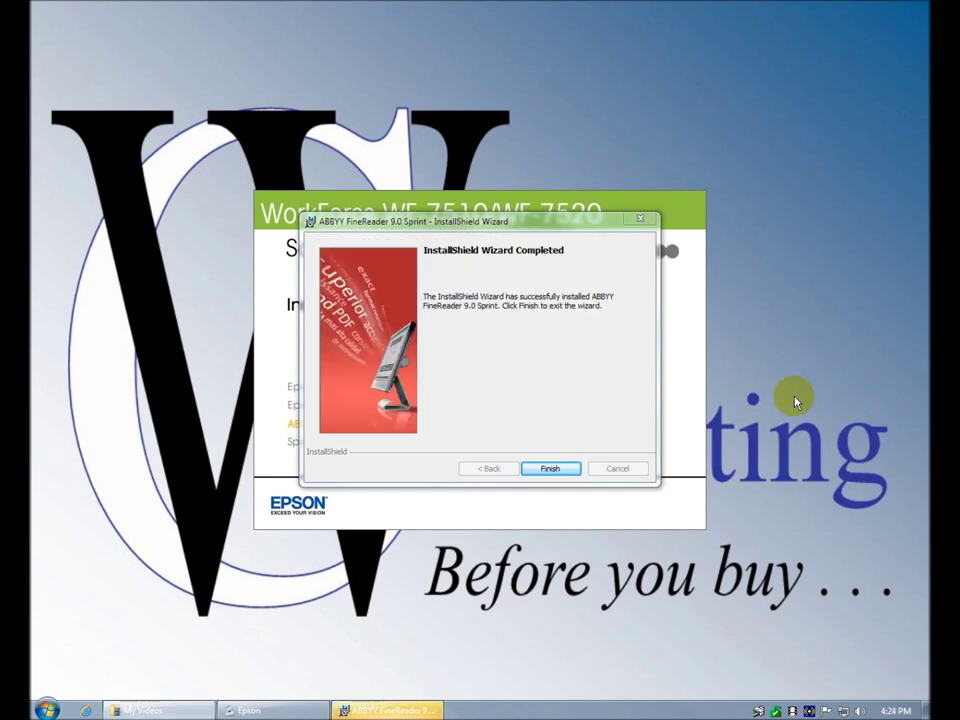
- Finish the ABBYY FineReader 9.0 Sprint installation to return to the Epson installer
click(553, 470)
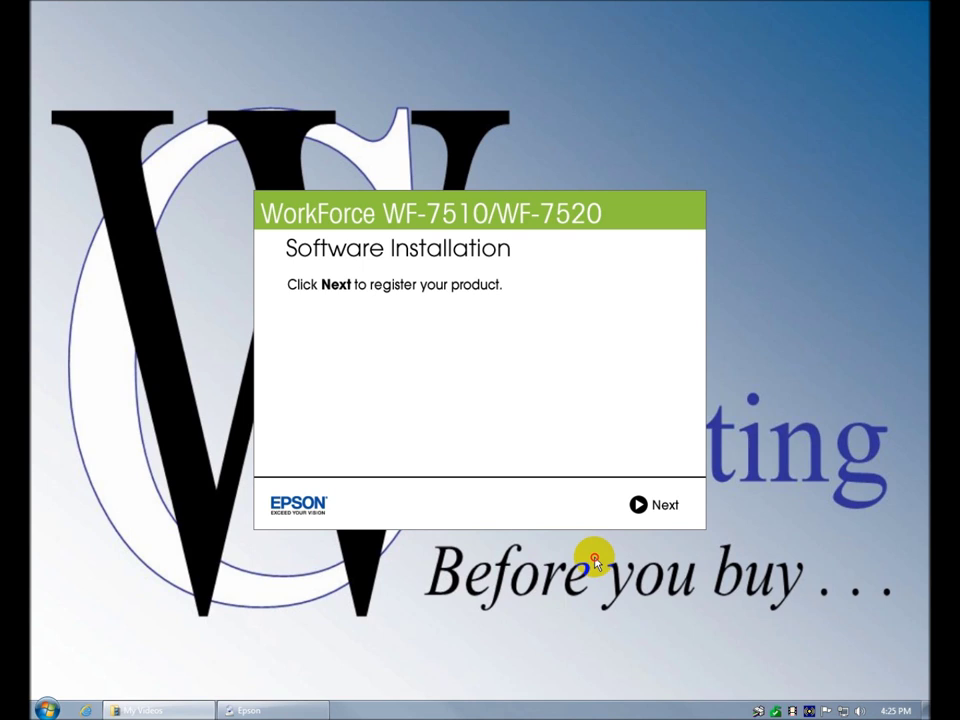
- Continue from the installer's prompt to the Epson Product Registration benefits page
click(648, 505)
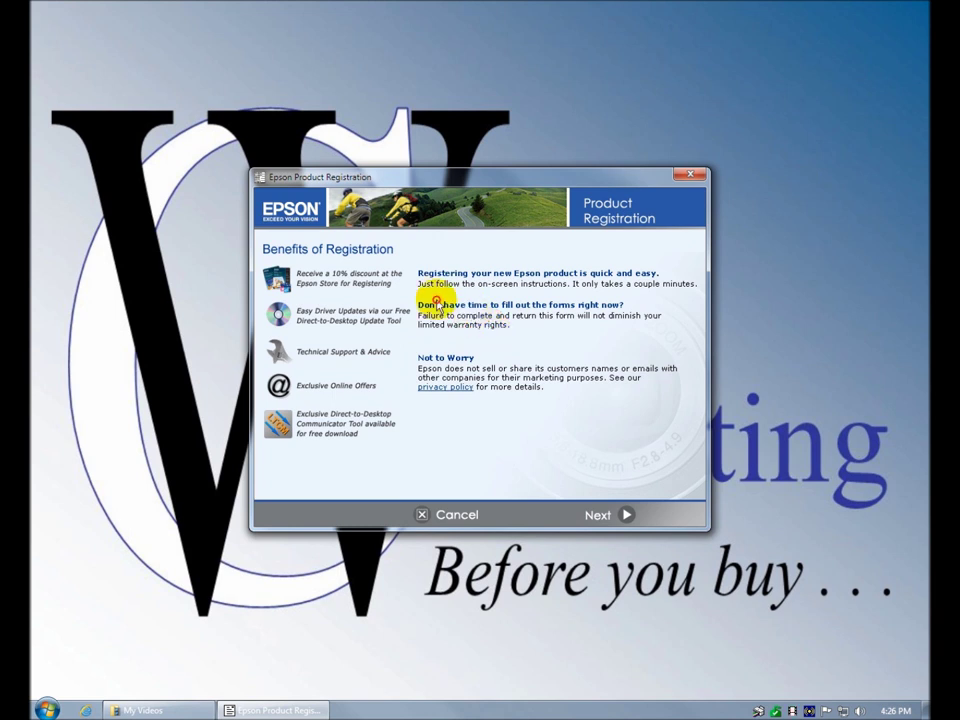
- Skip the Epson product registration form, exiting without submitting it
click(630, 515)
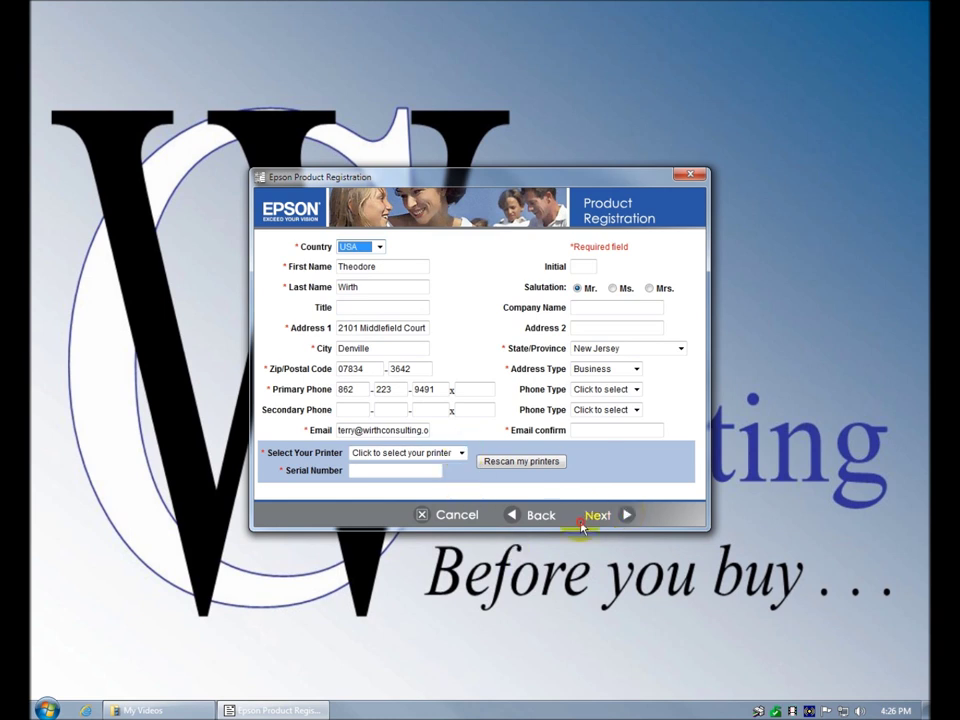
click(462, 515)
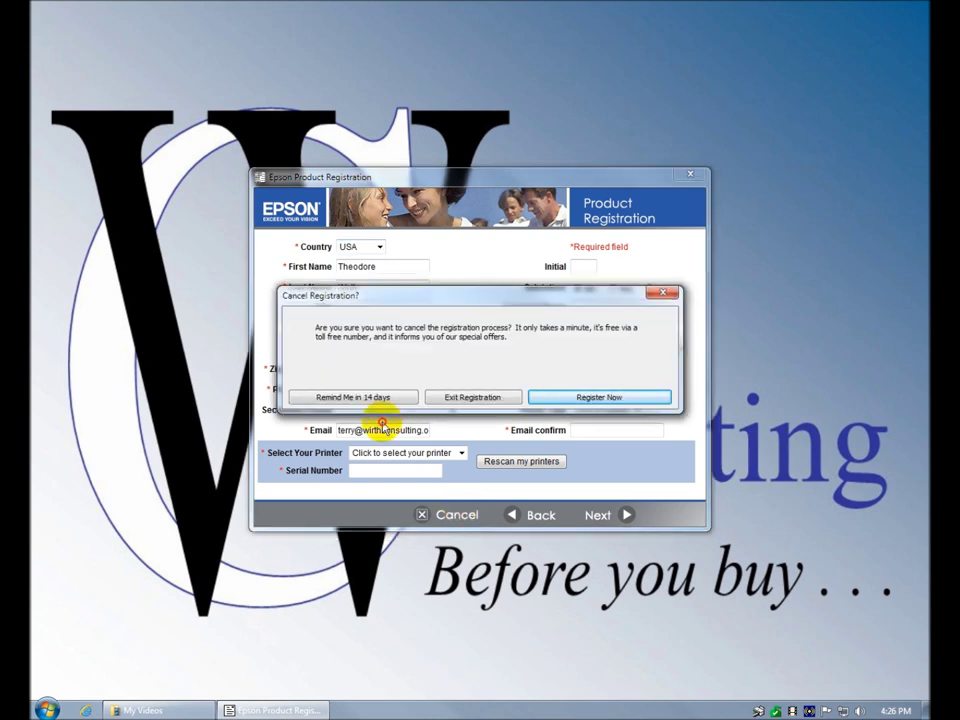
click(488, 398)
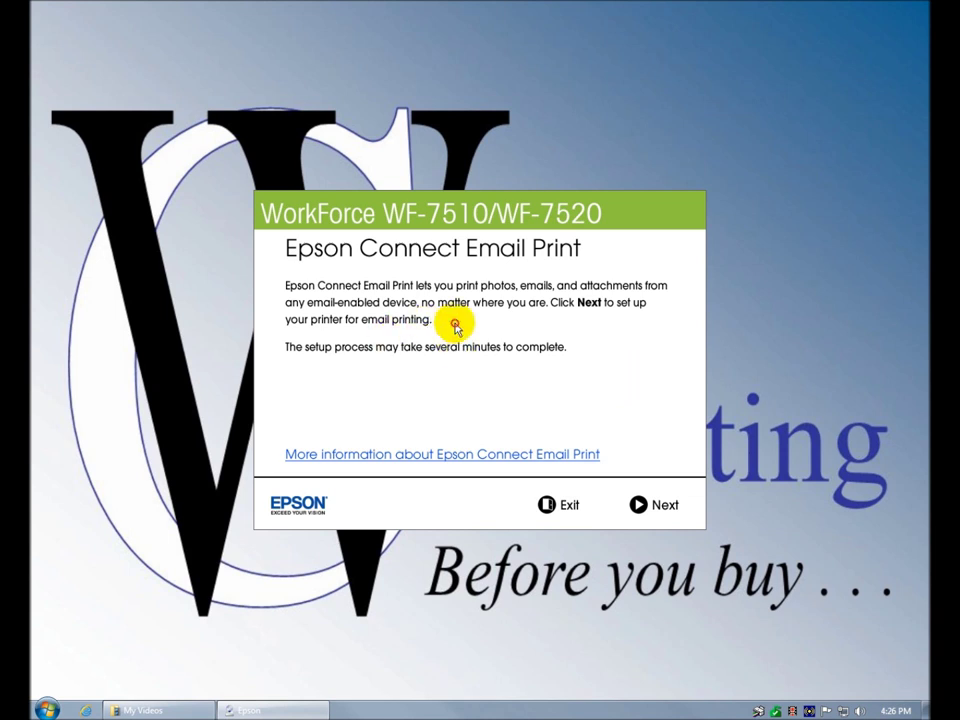
- Start Epson Connect Email Print setup from the installer's Email Print screen
click(640, 505)
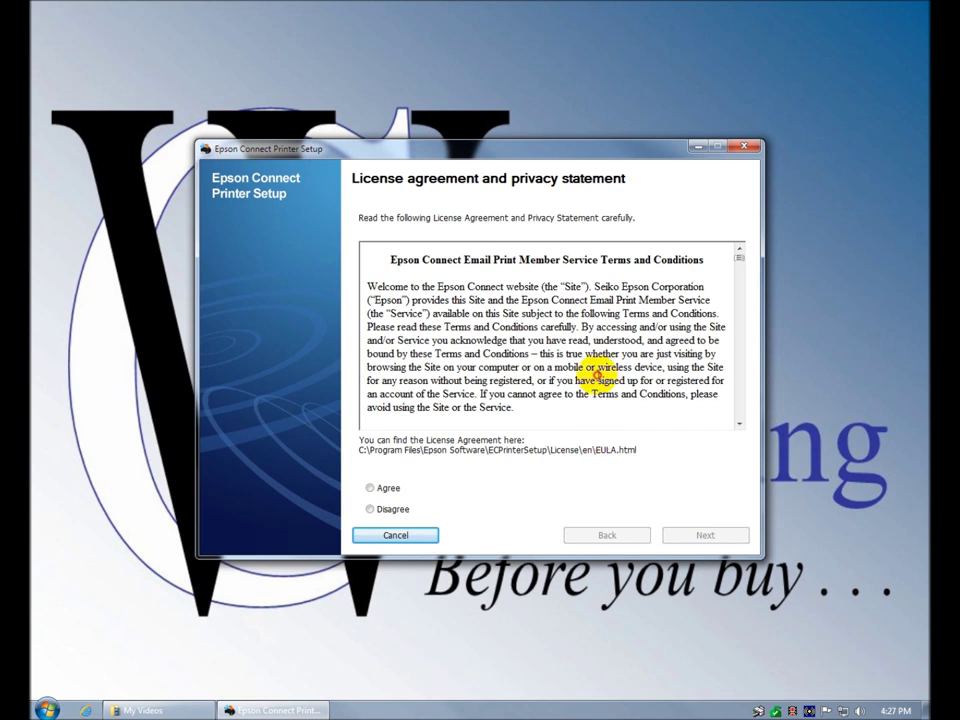
- Scroll through the Email Print license and privacy statement, then choose Agree
click(740, 430)
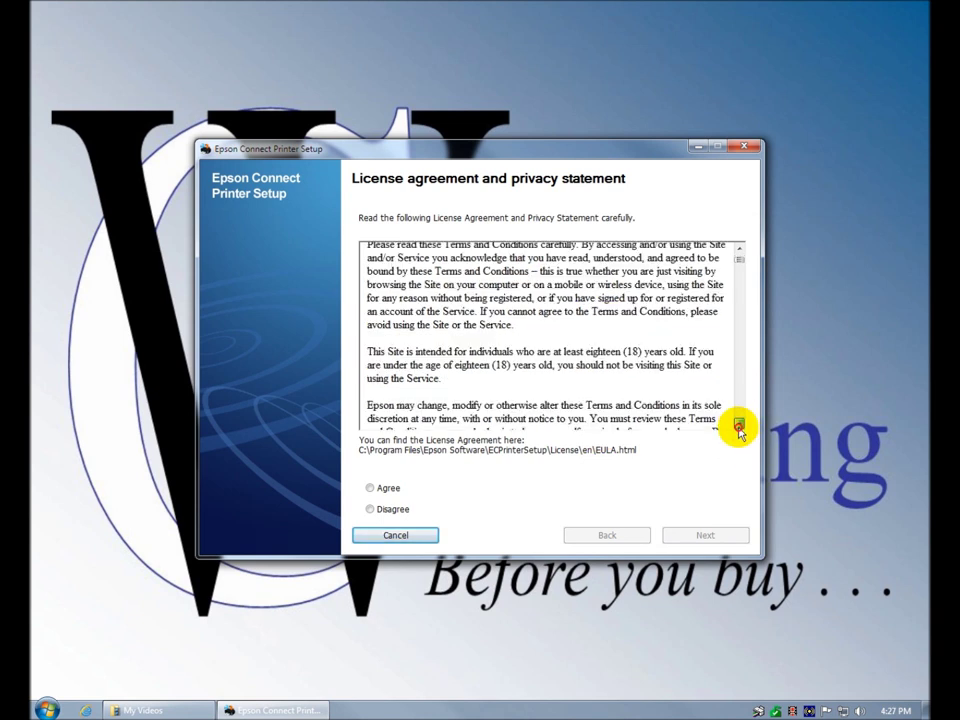
click(740, 428)
click(740, 428)
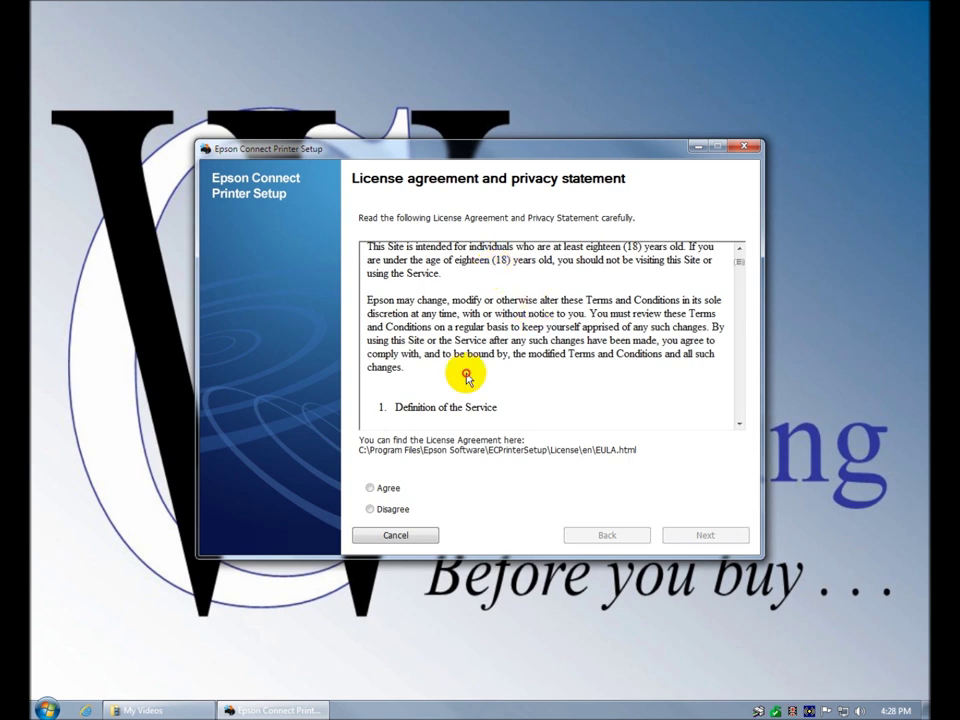
click(369, 489)
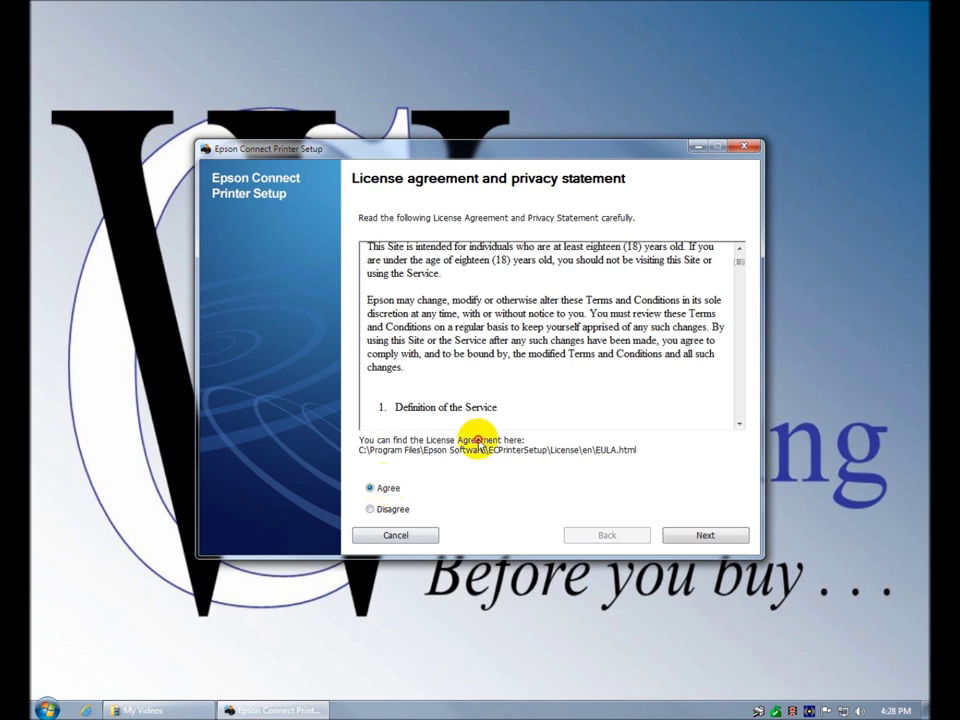
- Confirm paper is loaded and register the printer with Epson Connect
click(706, 536)
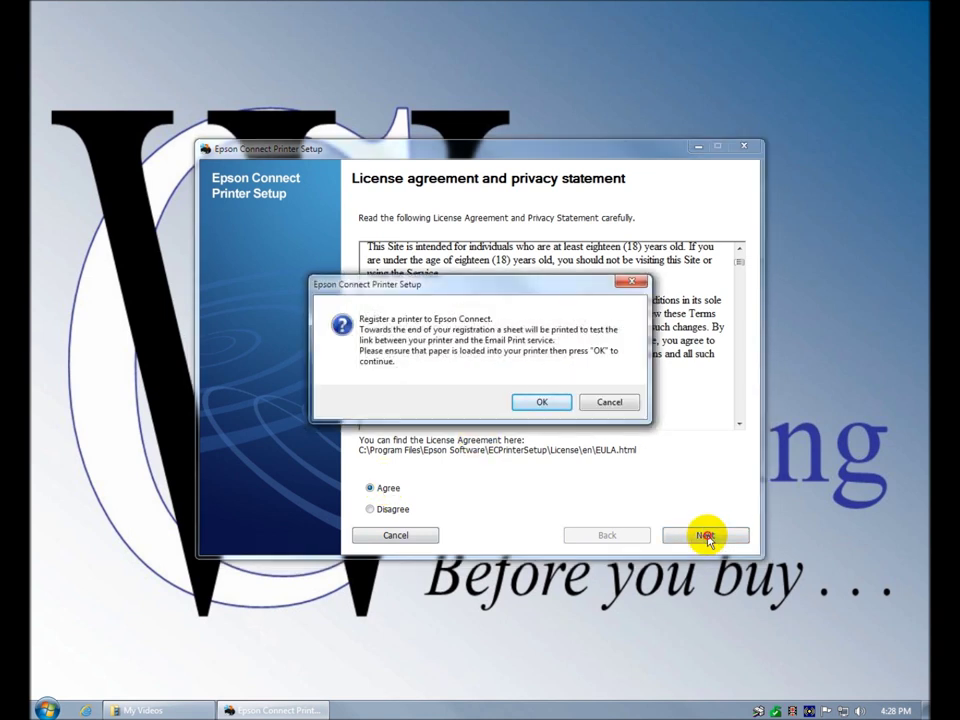
click(545, 401)
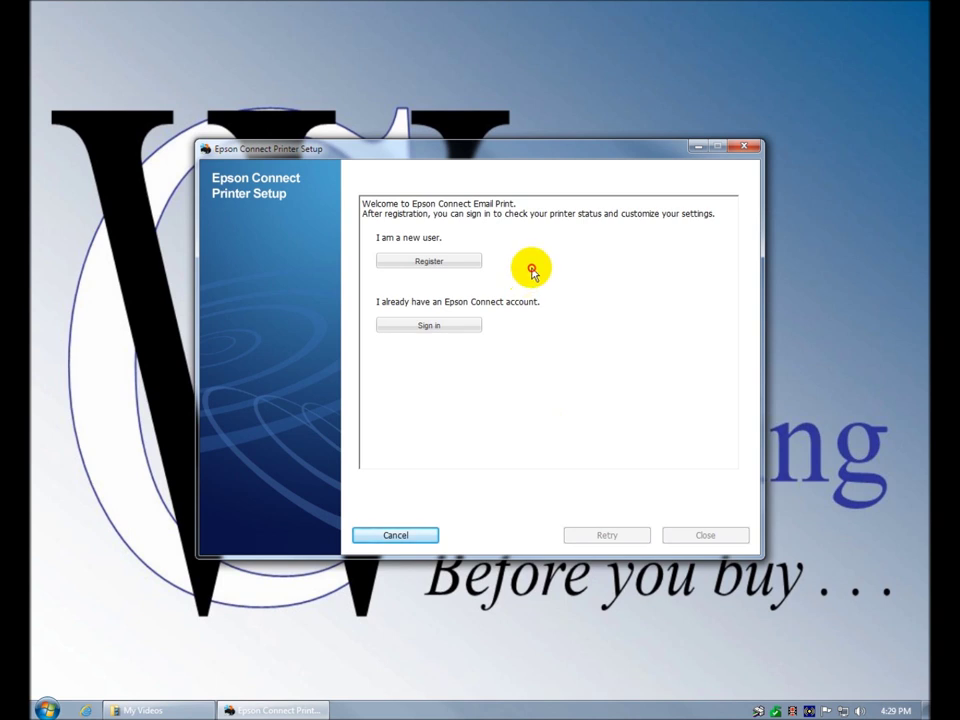
- Start a new Epson Connect account, entering and confirming a username and password
click(467, 262)
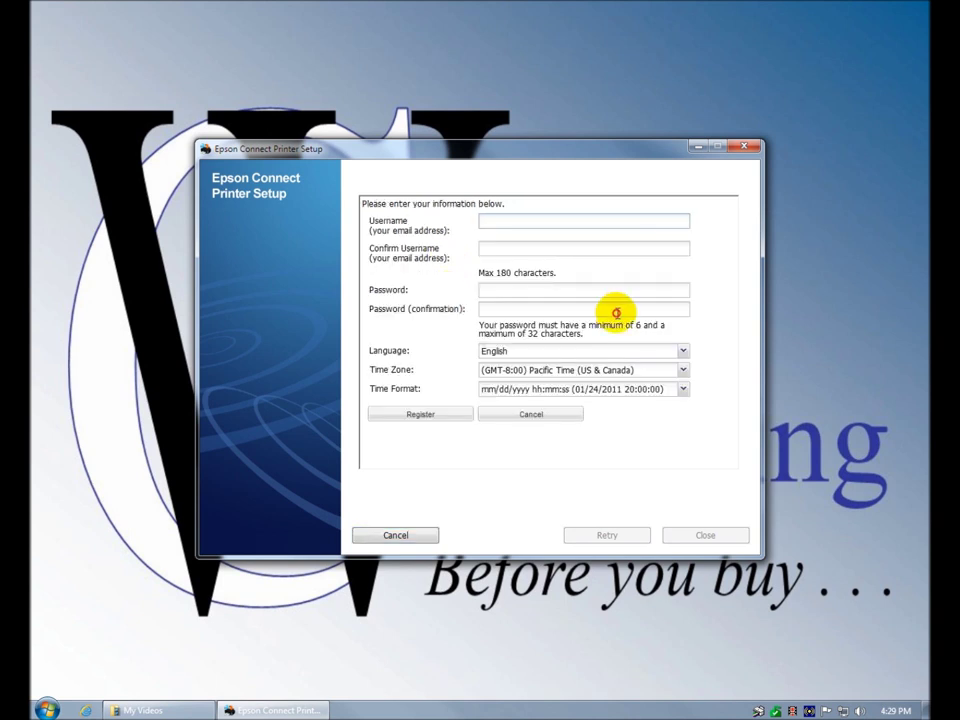
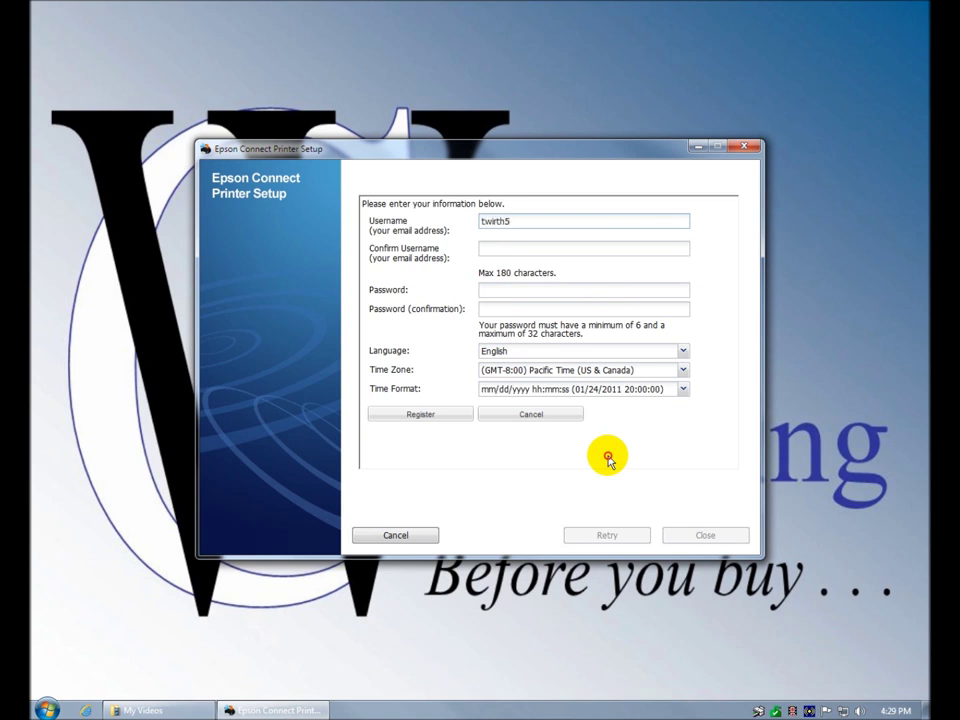
key(Tab)
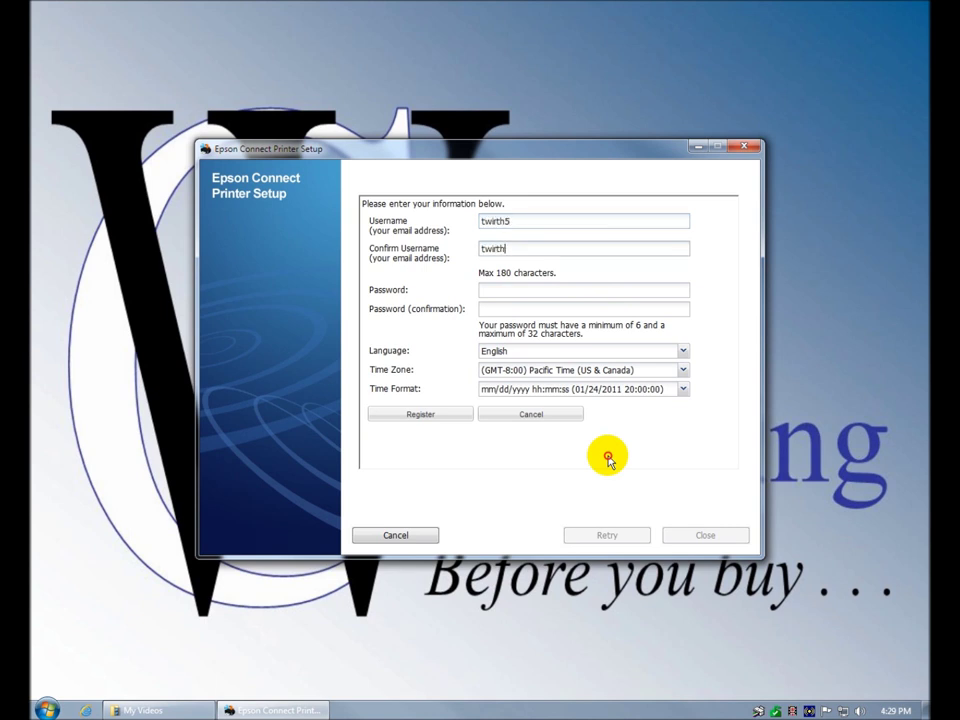
key(Tab)
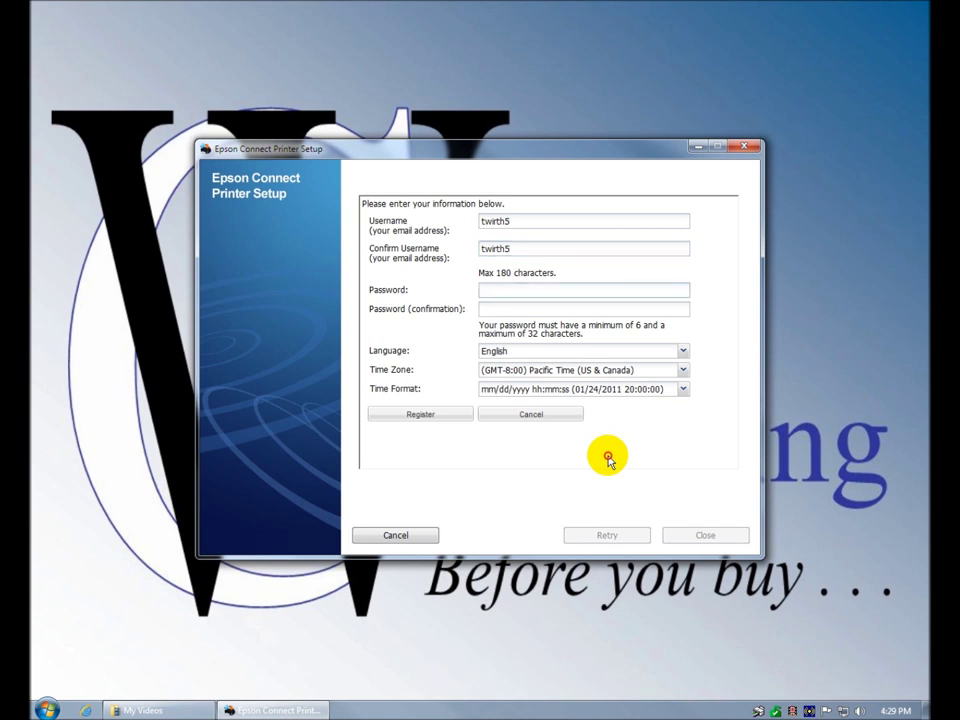
key(Tab)
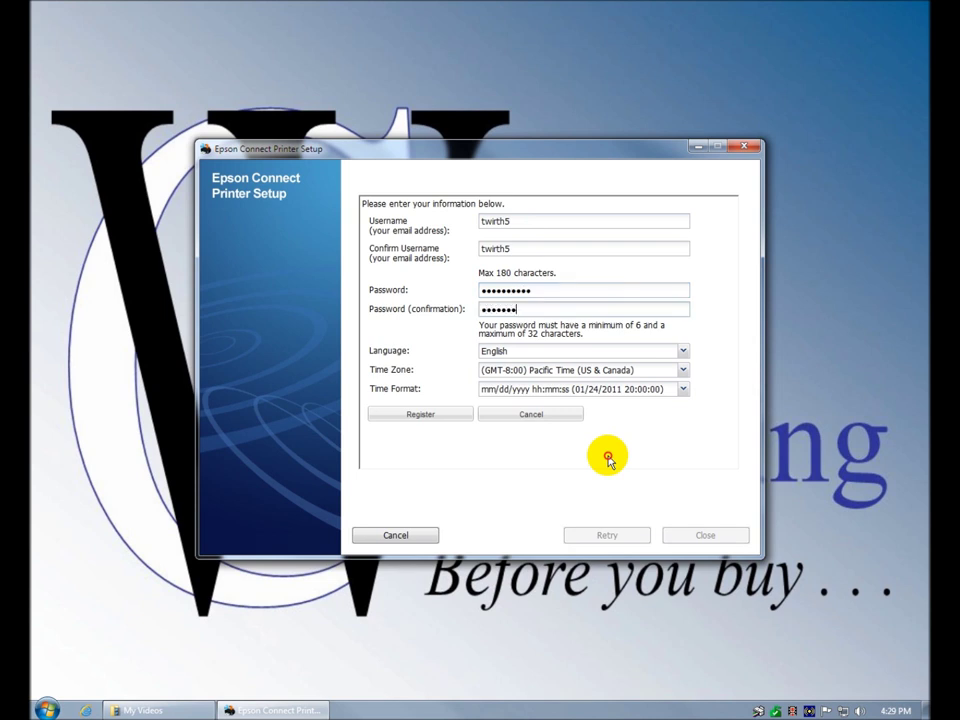
- Keep English as the language and Pacific Time as the time zone
key(Tab)
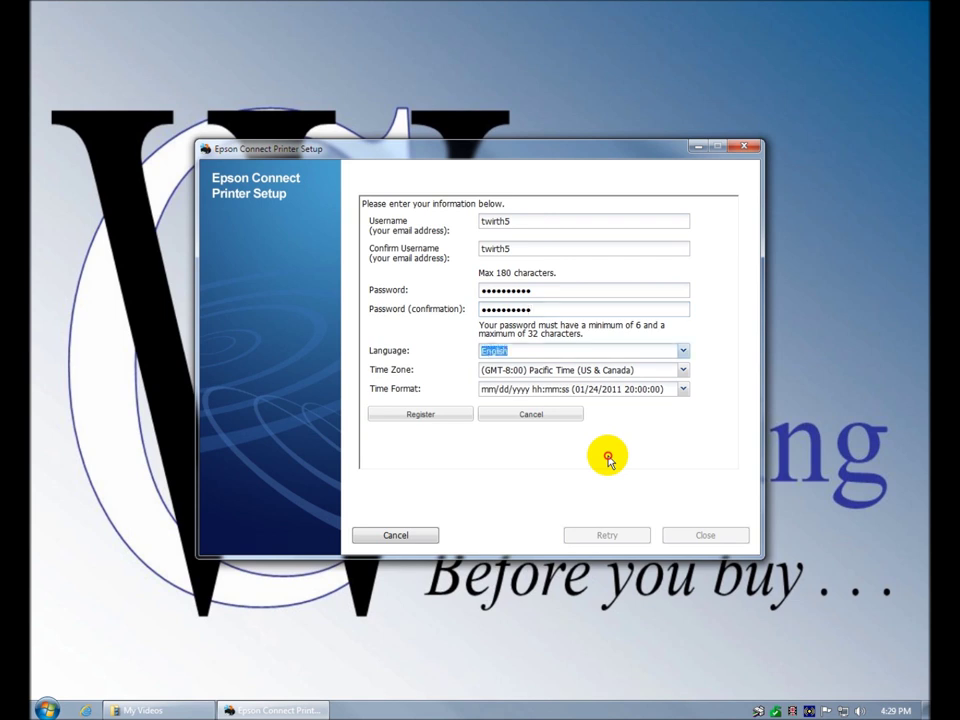
key(Tab)
key(alt+Down)
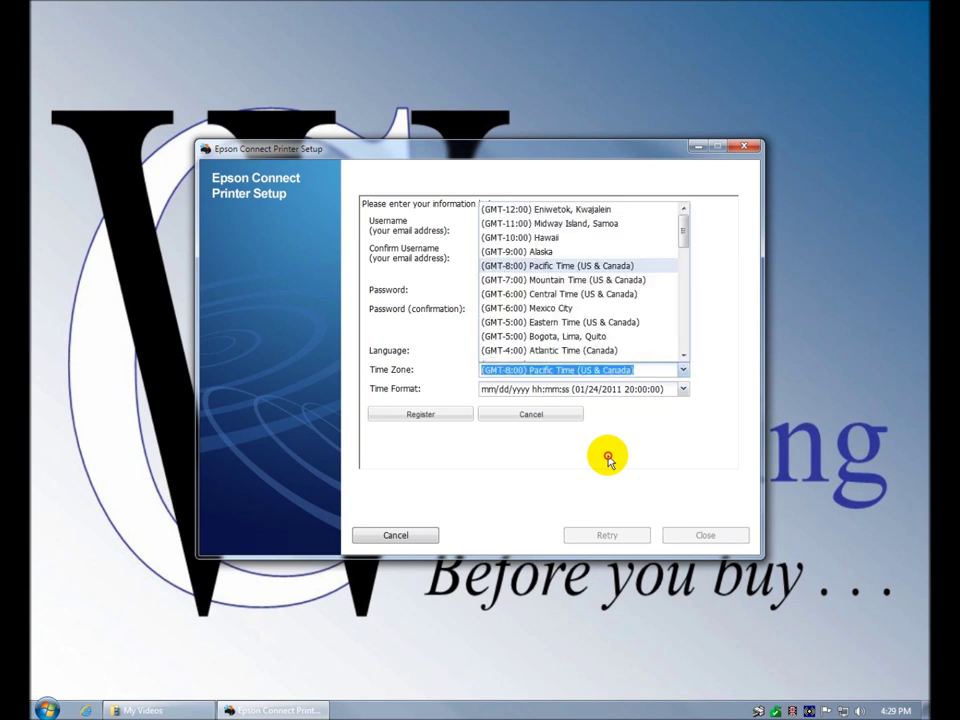
key(Up)
key(Up)
key(Down)
key(Down)
key(Down)
key(Down)
key(Down)
key(Down)
key(Down)
key(Escape)
key(Tab)
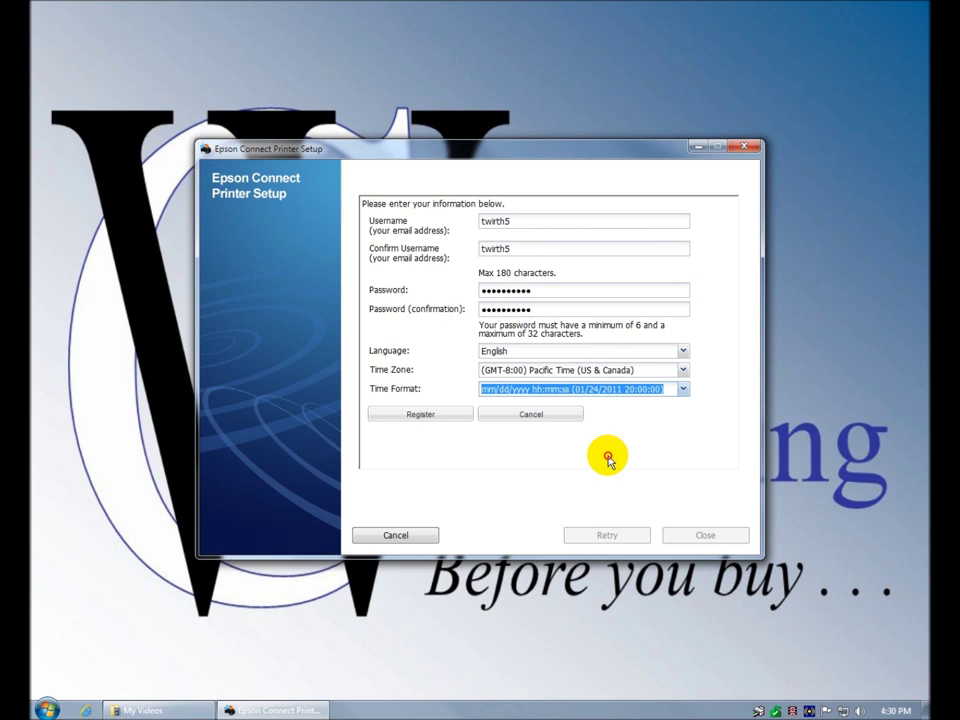
- Submit, dismiss the invalid-username error, and re-enter the account e-mail address as username
click(424, 422)
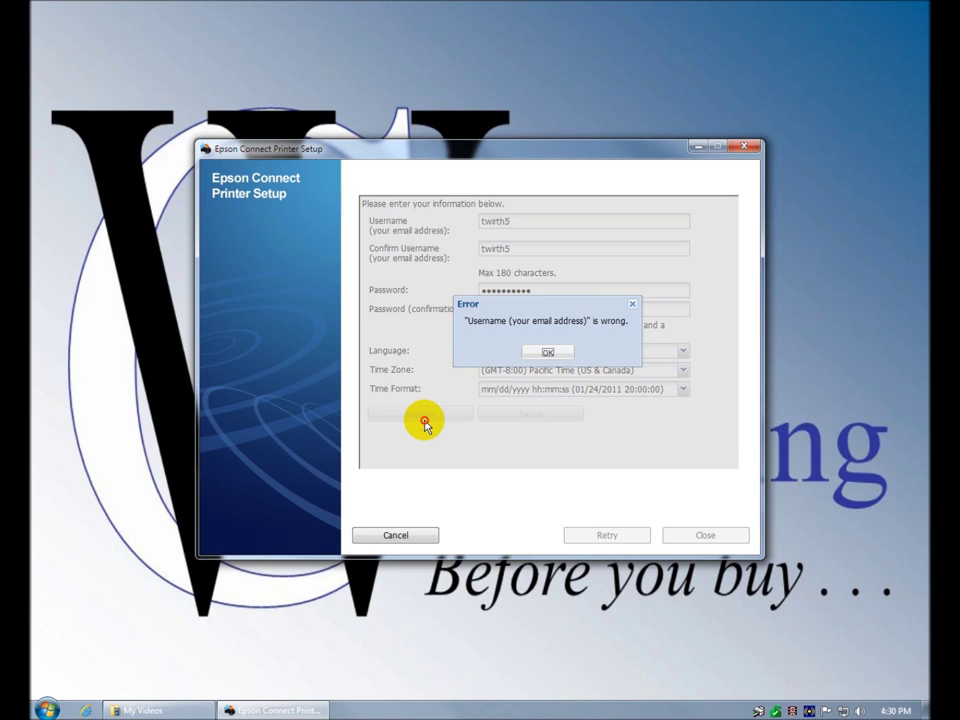
click(553, 352)
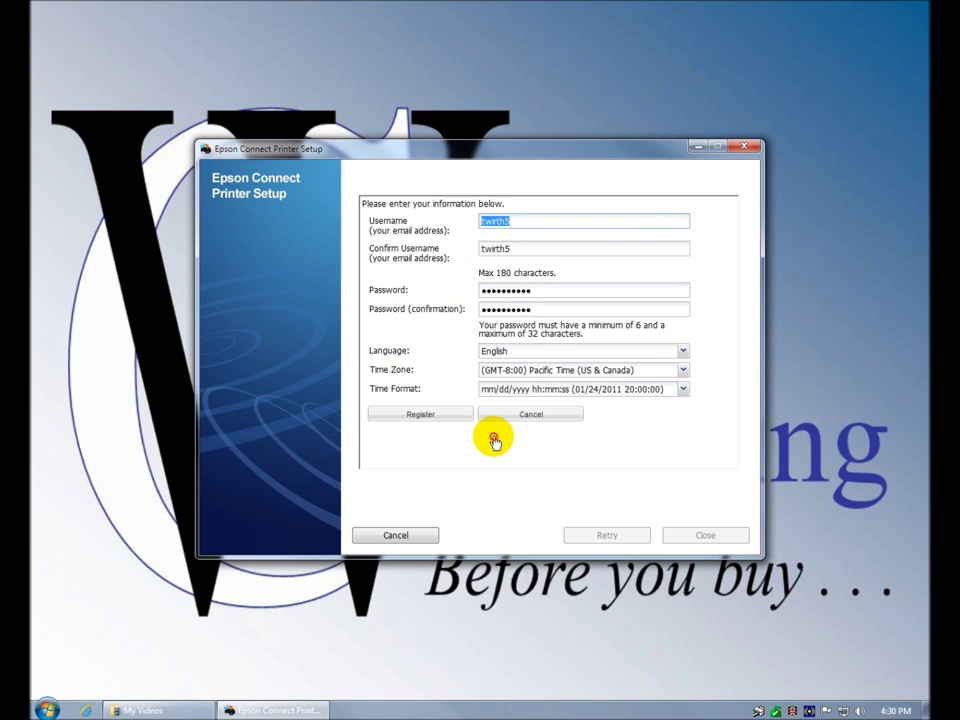
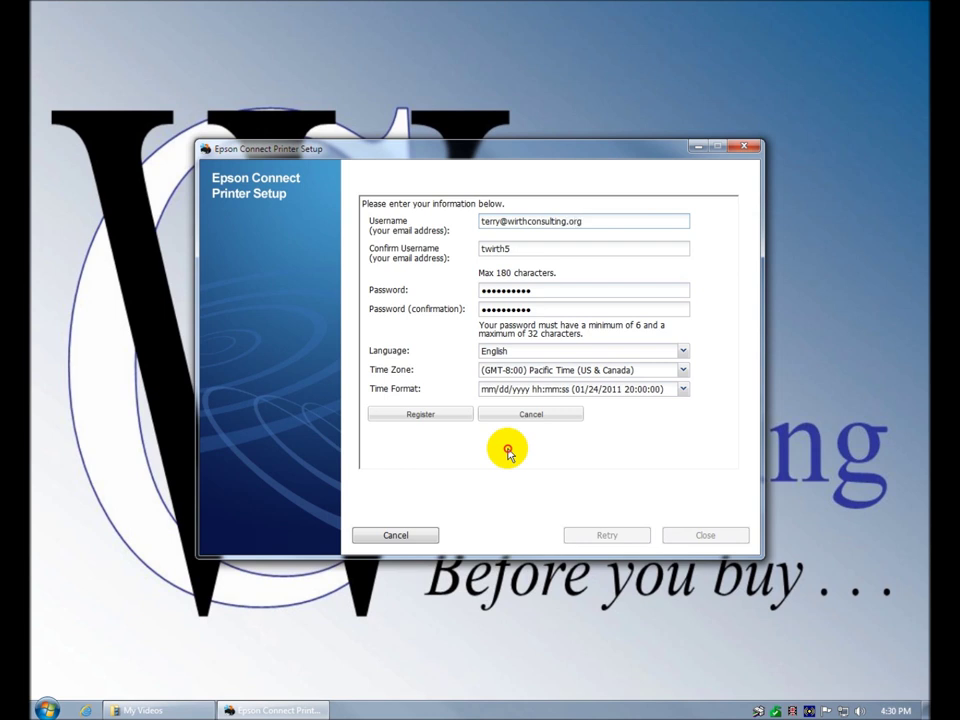
key(Tab)
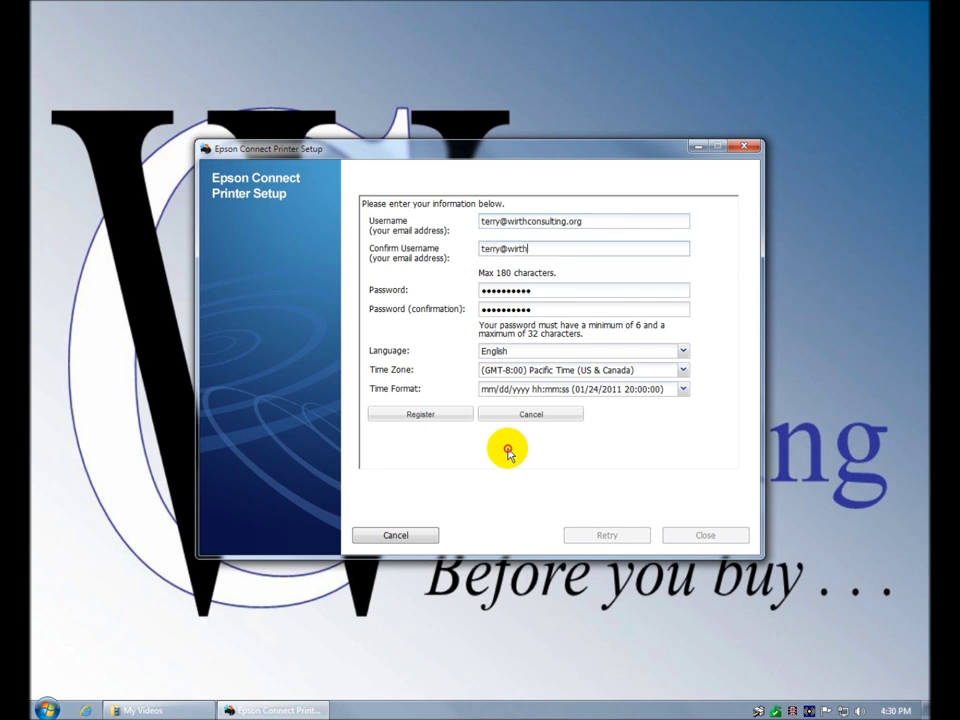
- Submit the corrected account registration and close setup after the WF-7520 Congratulations page
click(446, 416)
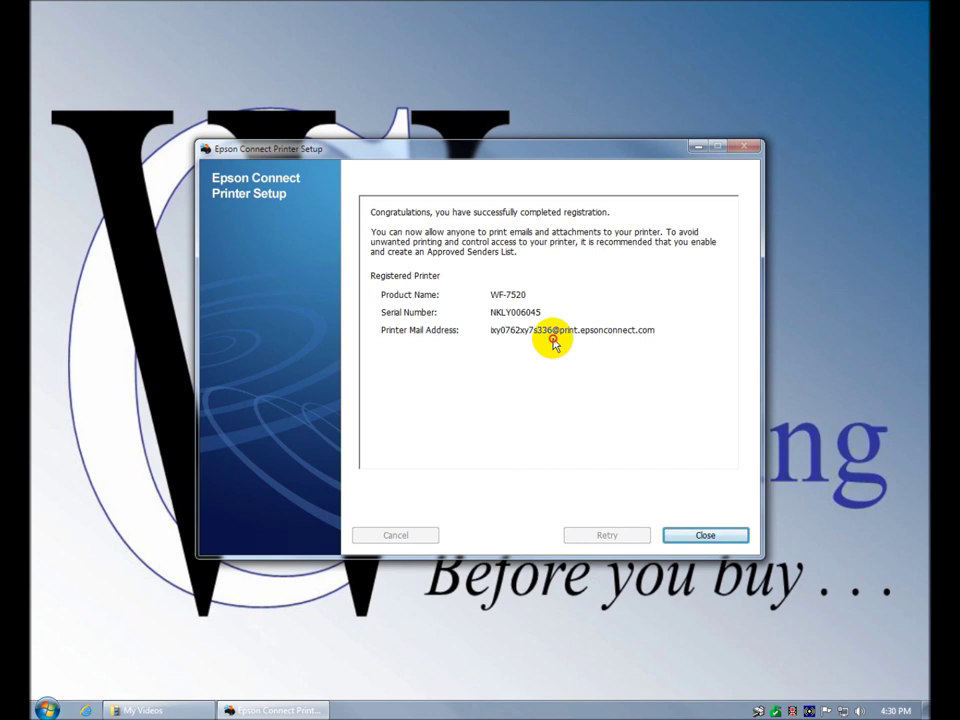
click(694, 540)
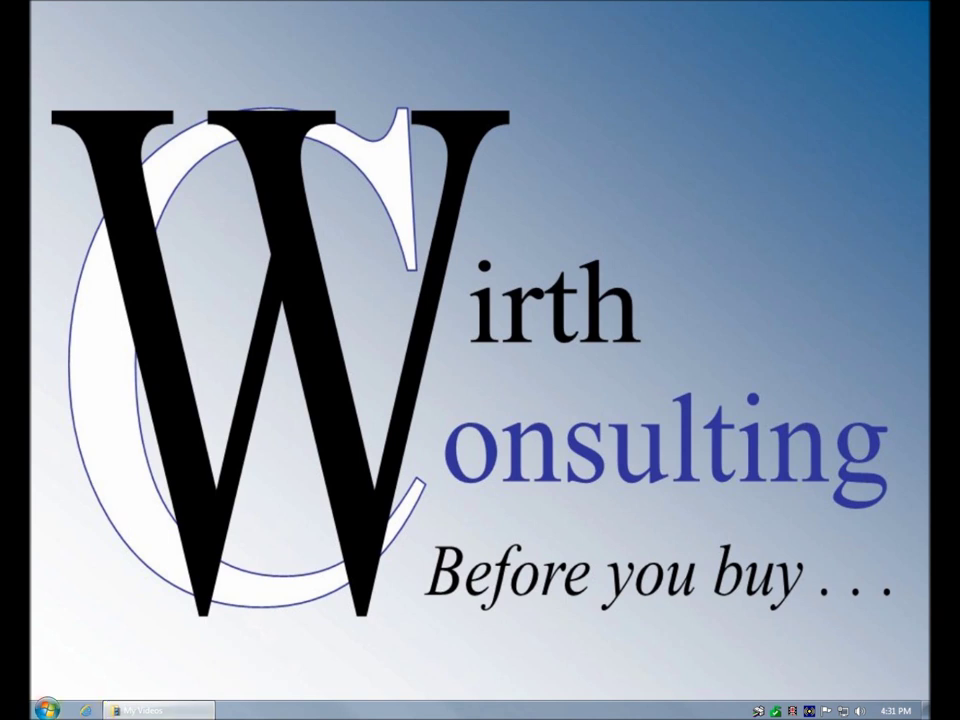
- Launch Internet Explorer and enter epsonconnect.com/user in the address bar
click(87, 708)
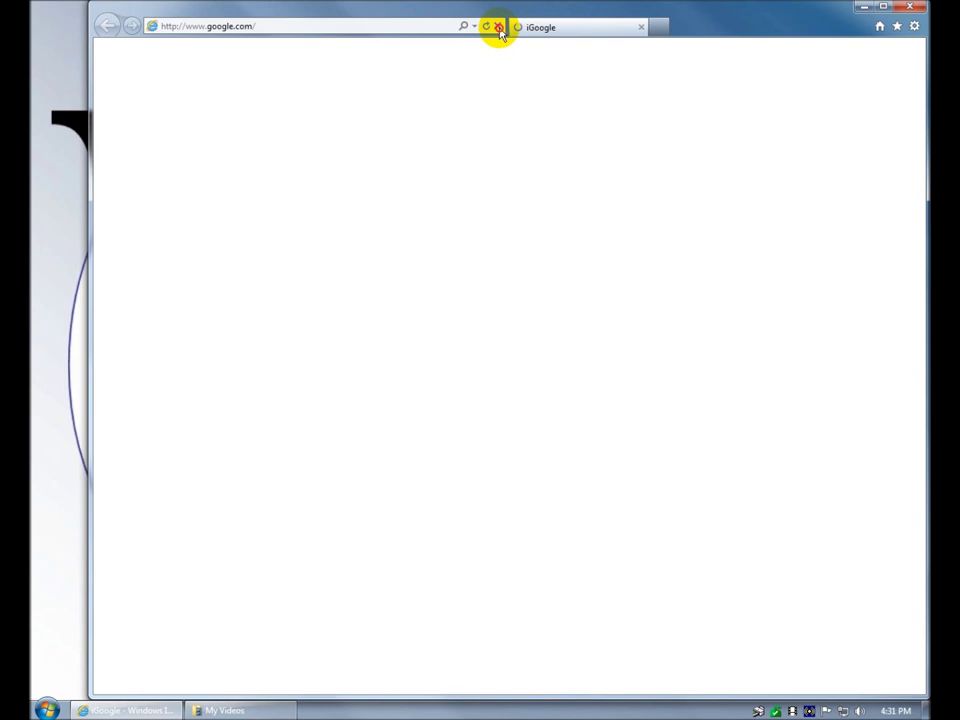
click(255, 25)
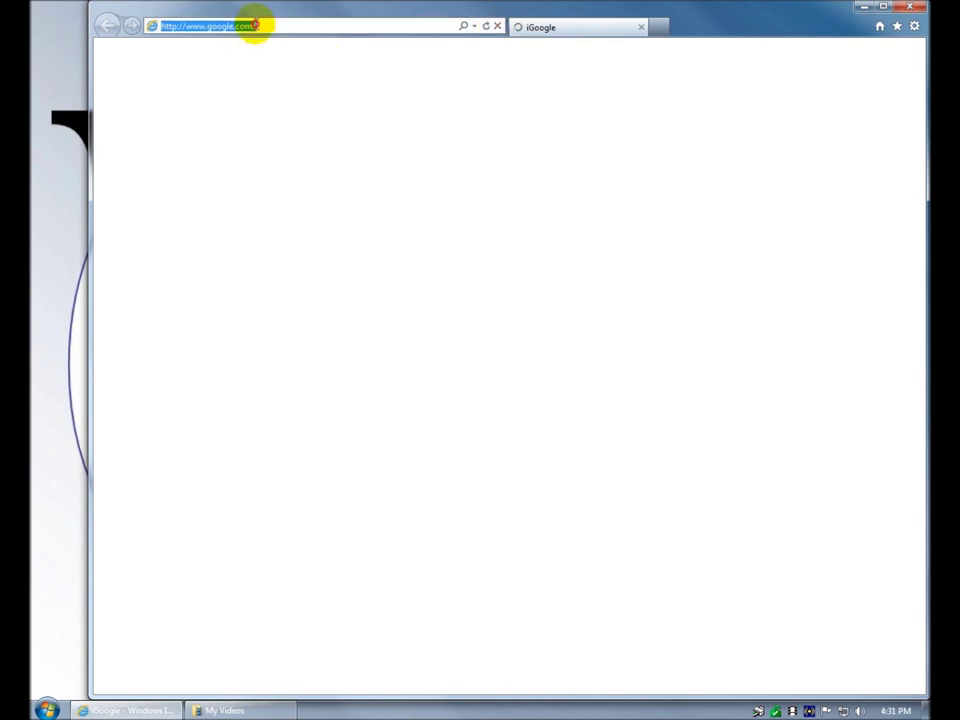
text(epso)
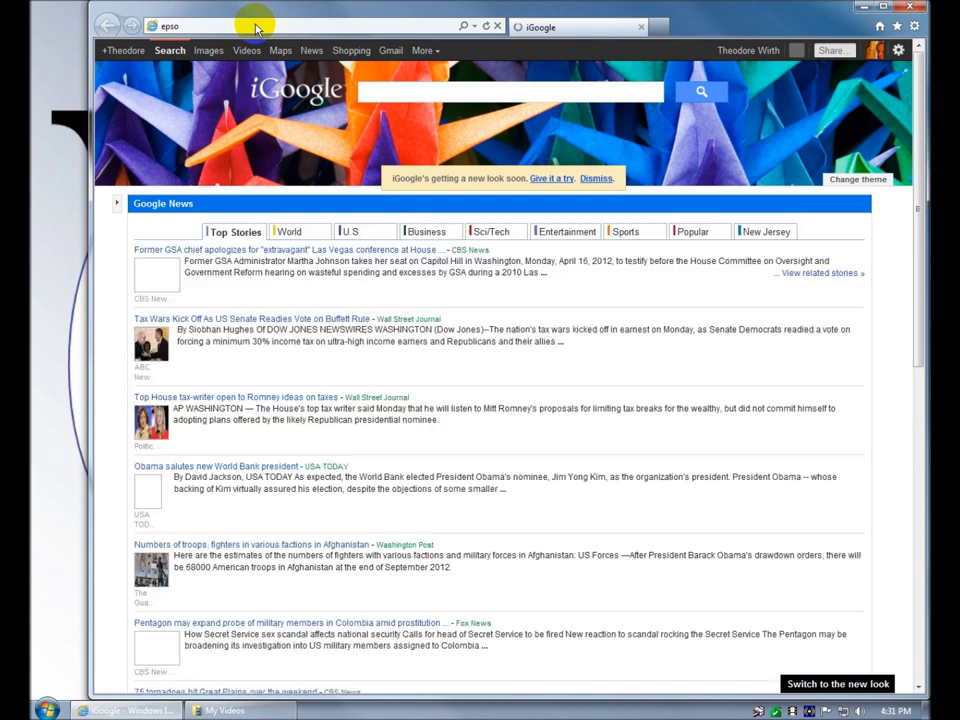
text(nconn)
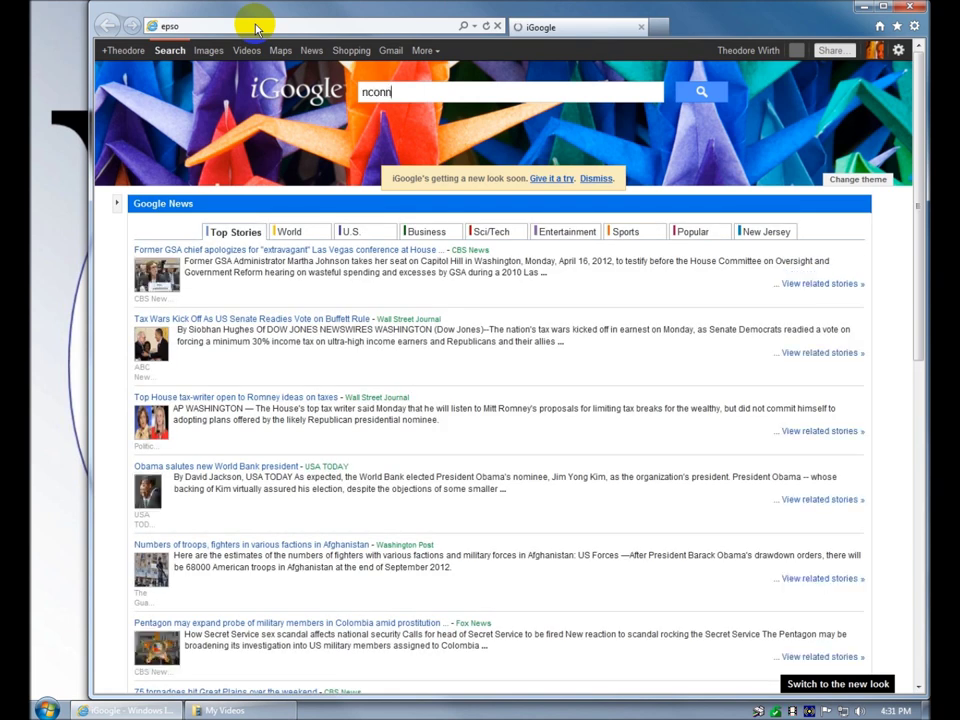
text(ect.com/user)
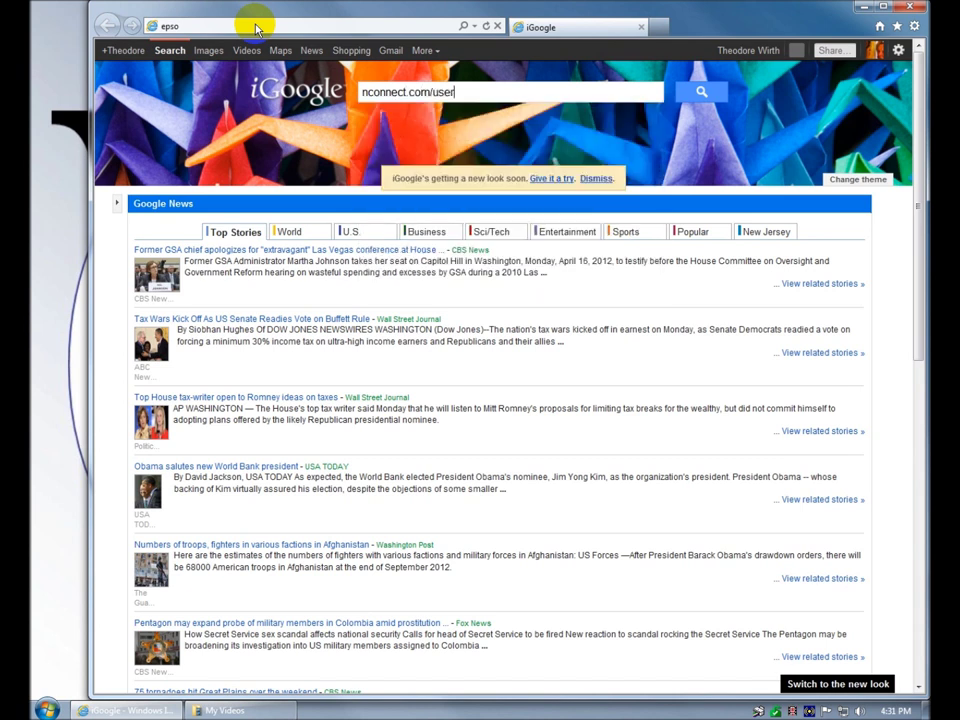
click(251, 26)
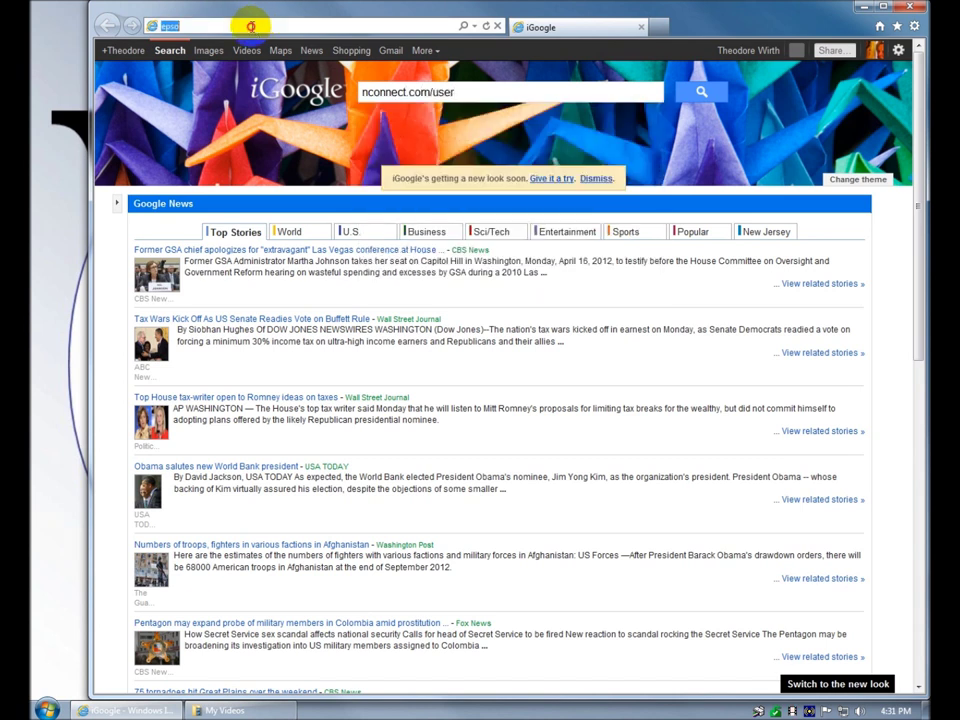
text(espon)
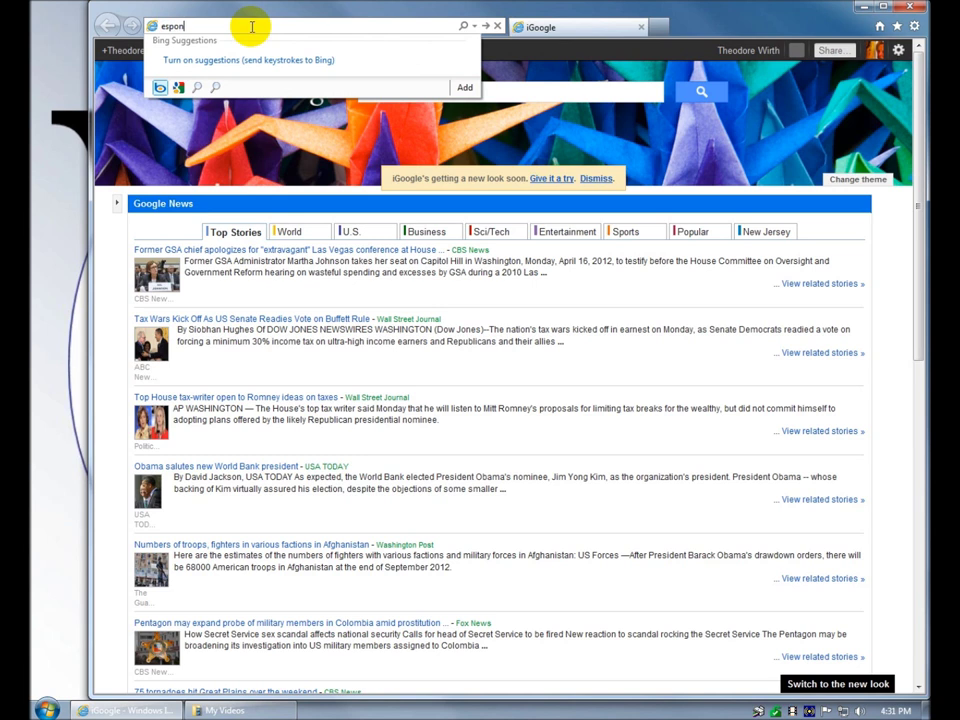
key(BackSpace)
key(BackSpace)
key(BackSpace)
key(BackSpace)
text(psonconnect.com/user)
key(Escape)
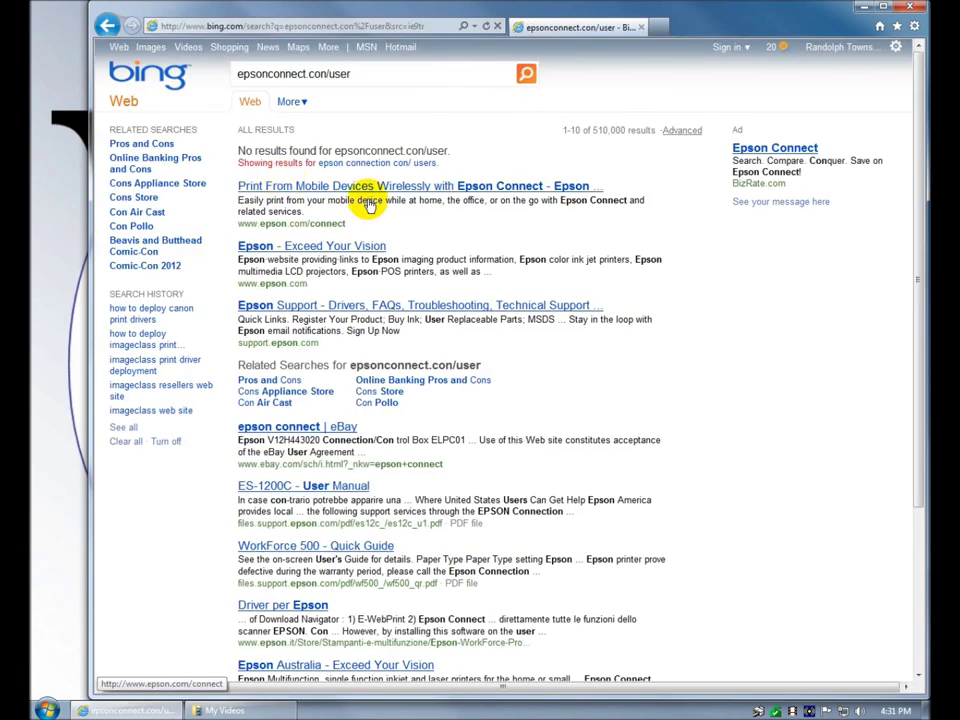
- Fix the misspelled Bing search and open the Epson Connect result
click(323, 73)
key(BackSpace)
text(m)
key(Return)
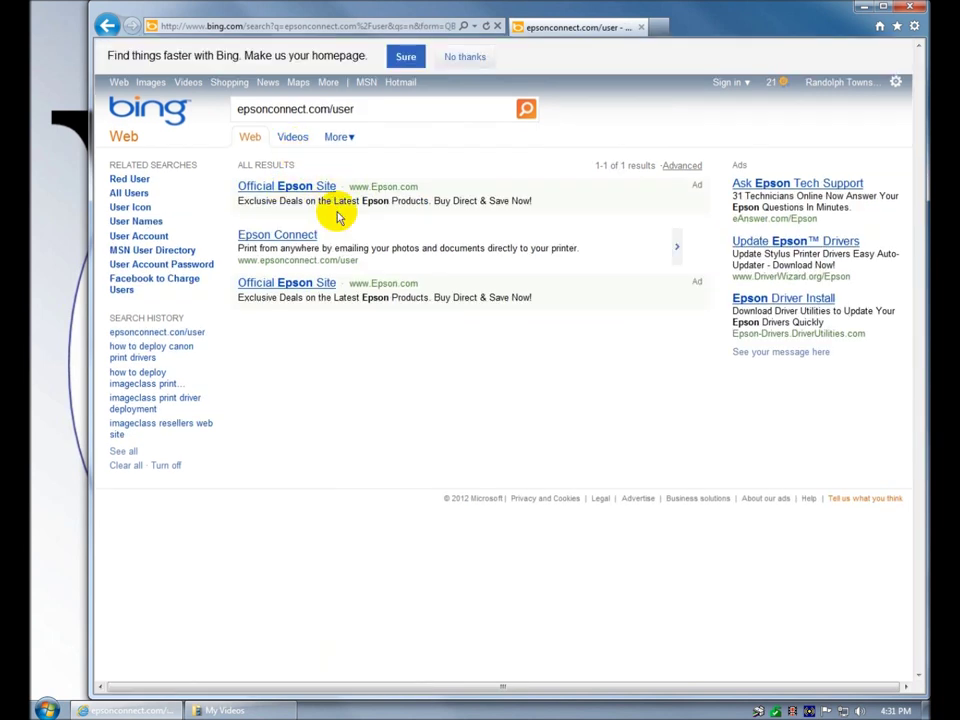
click(308, 236)
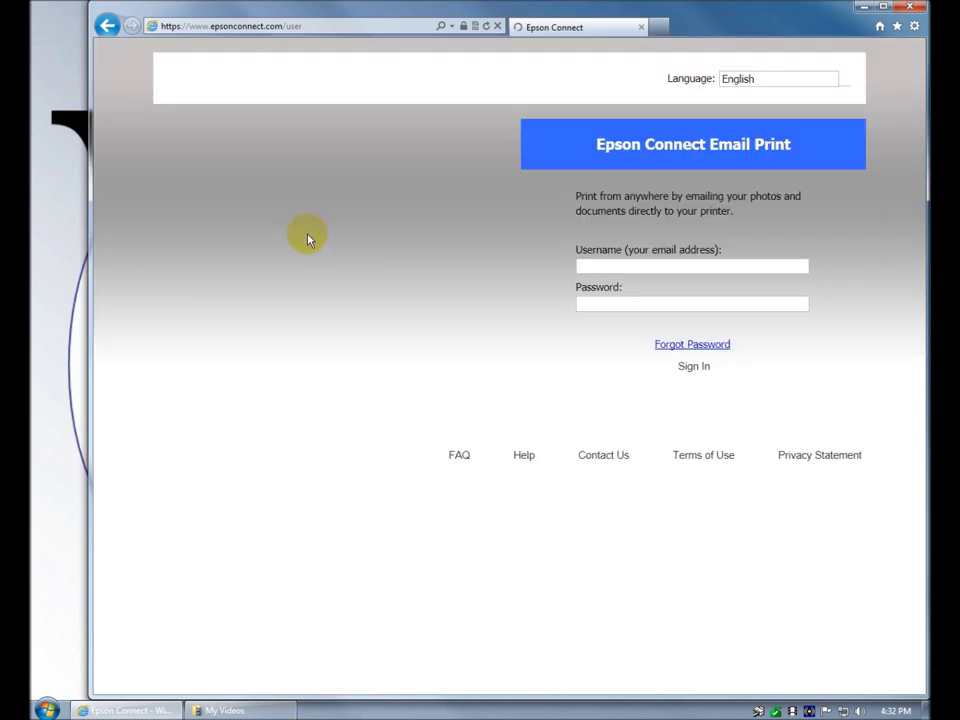
- Sign in to Epson Connect with the account e-mail and password
click(619, 268)
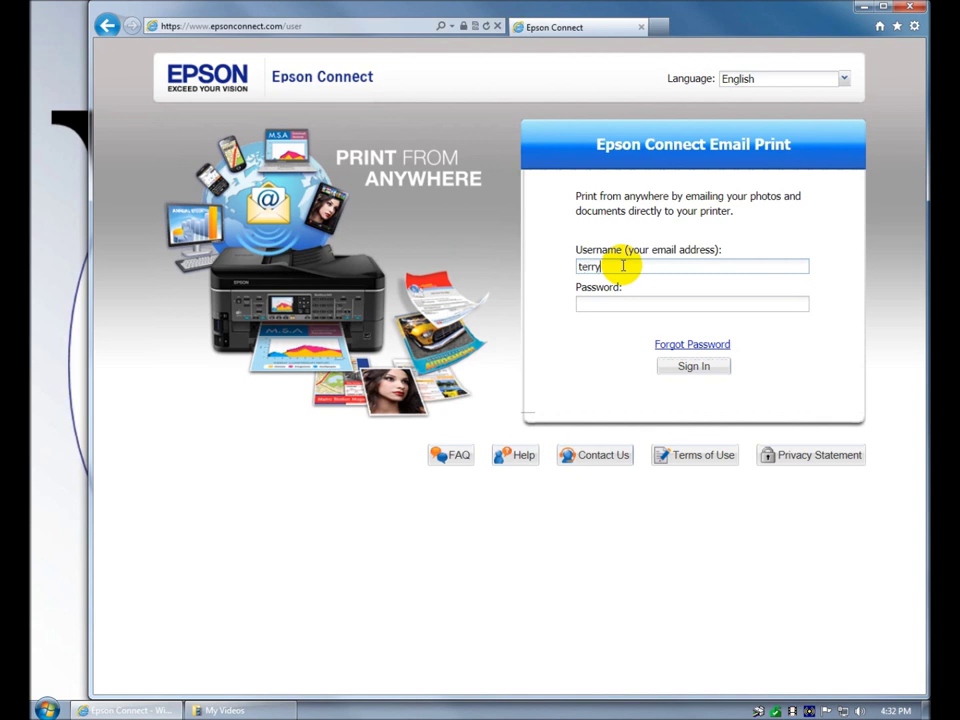
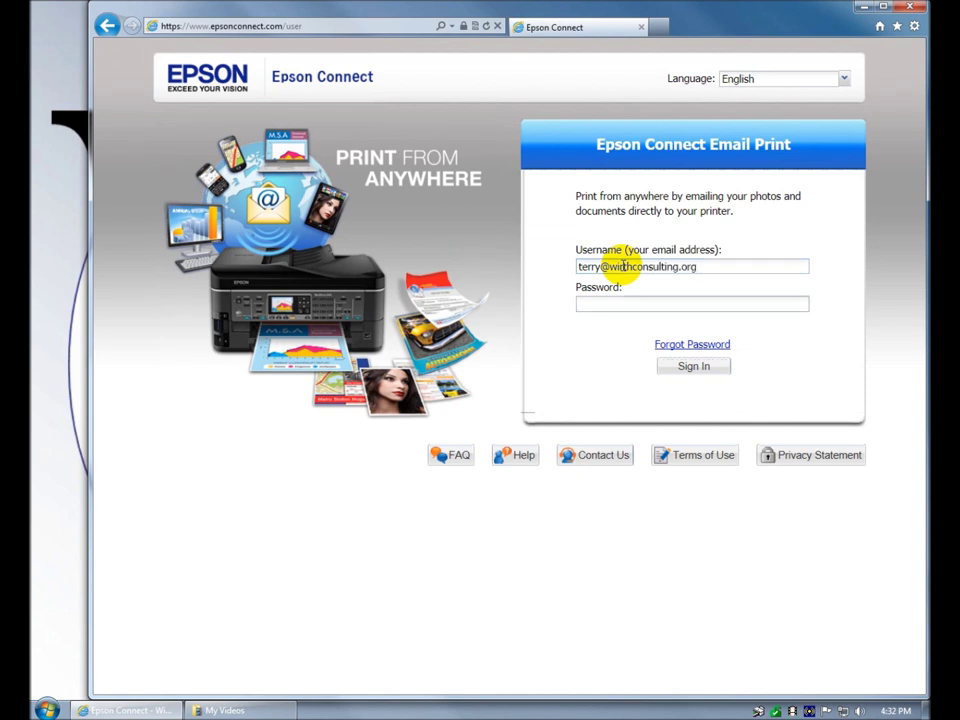
key(Tab)
text(***********)
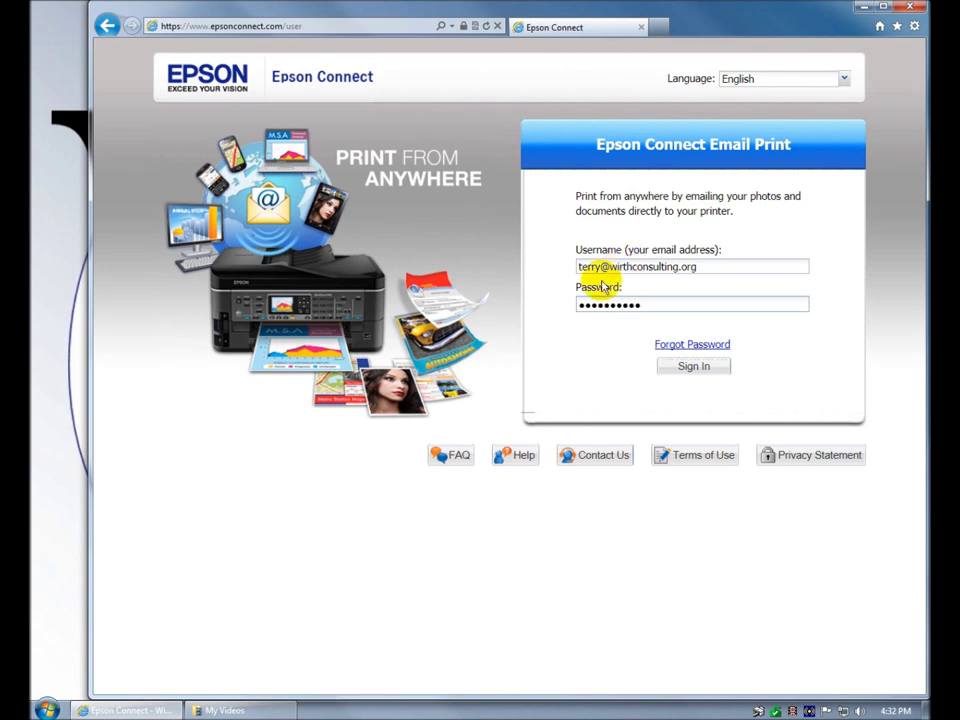
click(673, 368)
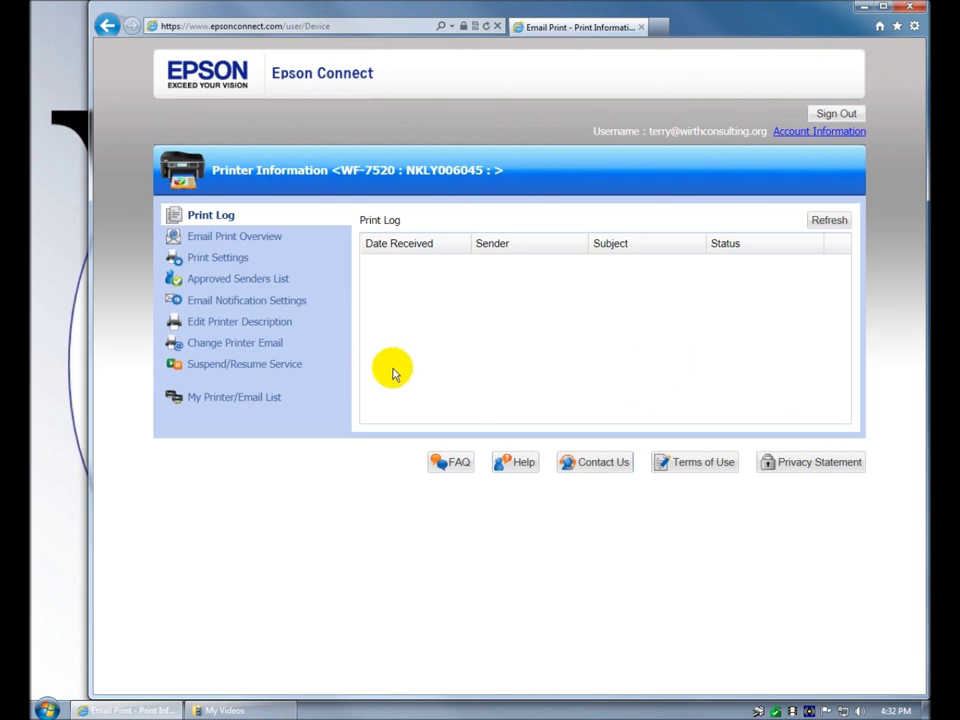
- Check the WF-7520's Email Print Overview (connected, Letter size, approved senders off), then view Print Settings
click(241, 238)
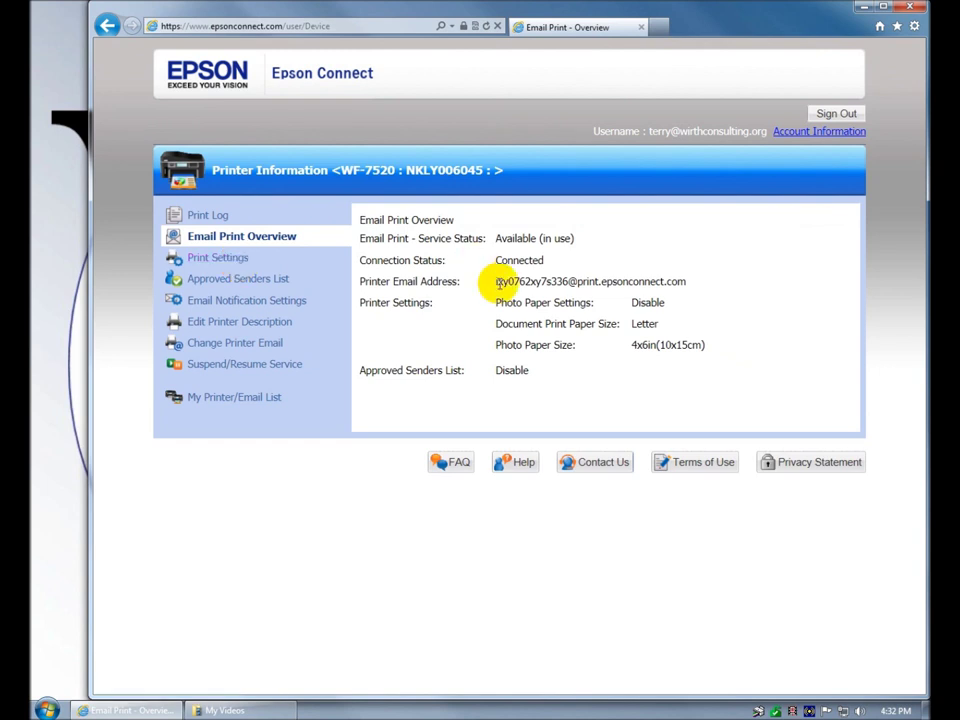
click(217, 260)
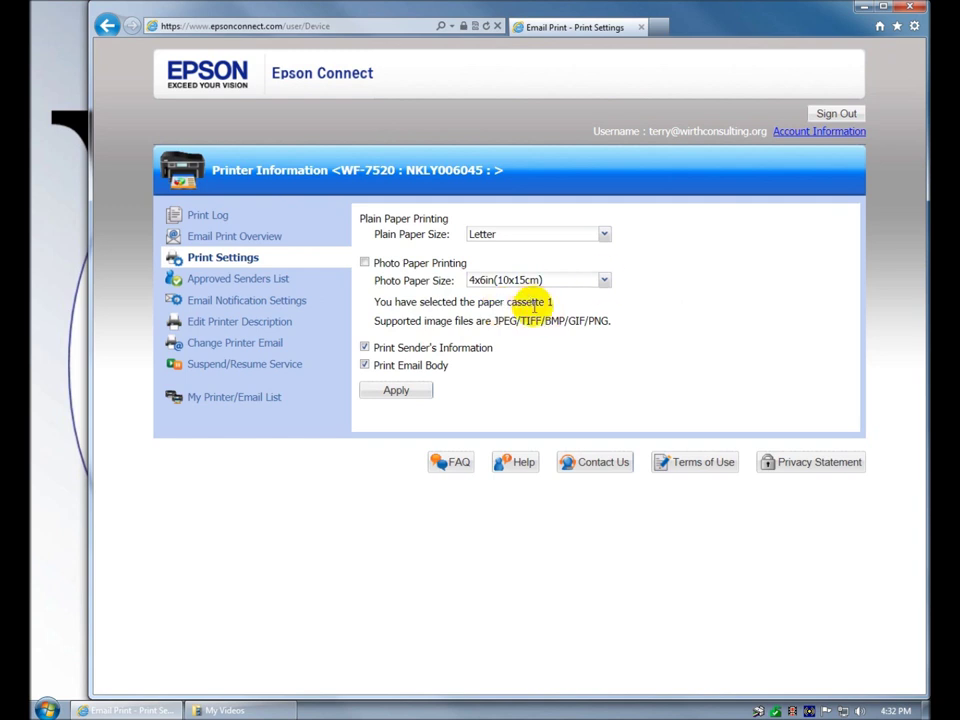
- Inspect the photo and plain paper size choices, keeping Letter as the plain paper size
click(604, 281)
click(604, 280)
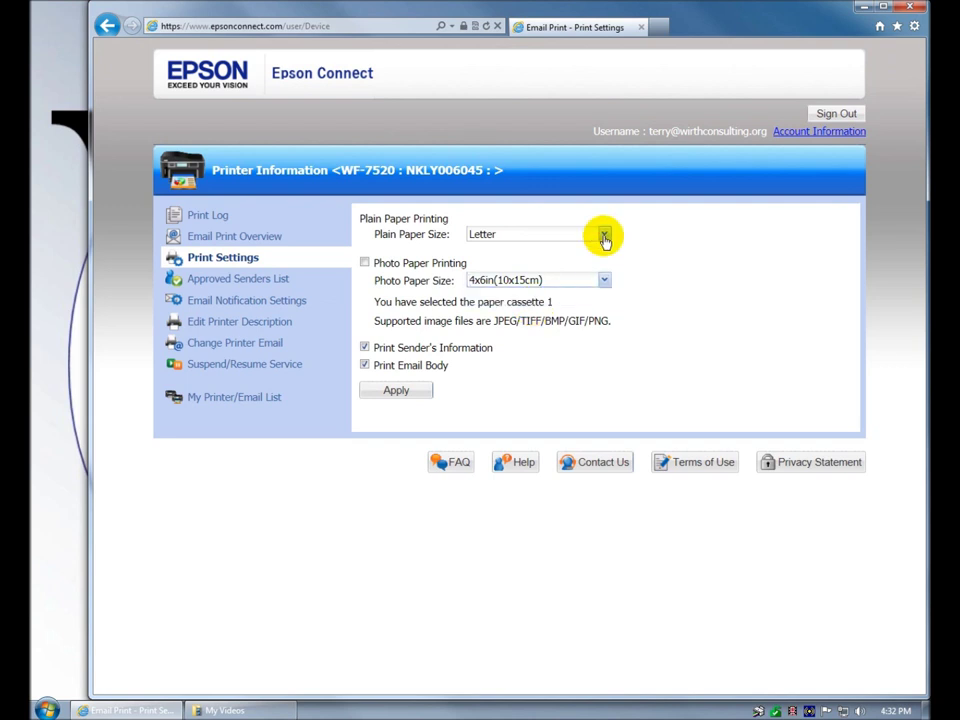
click(604, 236)
click(604, 236)
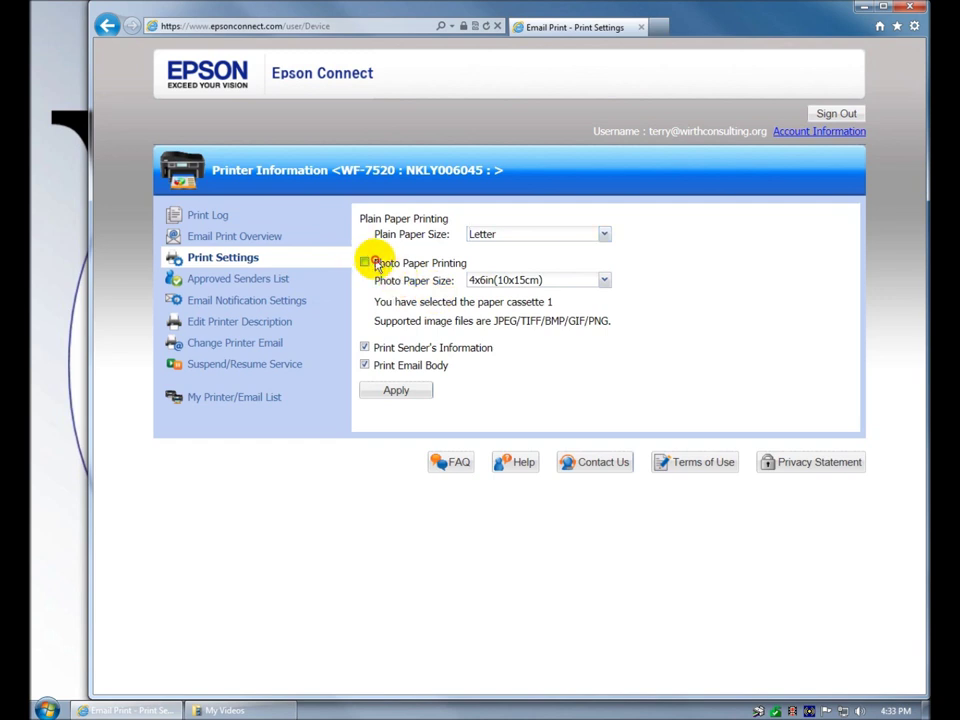
- Try enabling Photo Paper Printing, then turn it back off, leaving settings unchanged
click(376, 263)
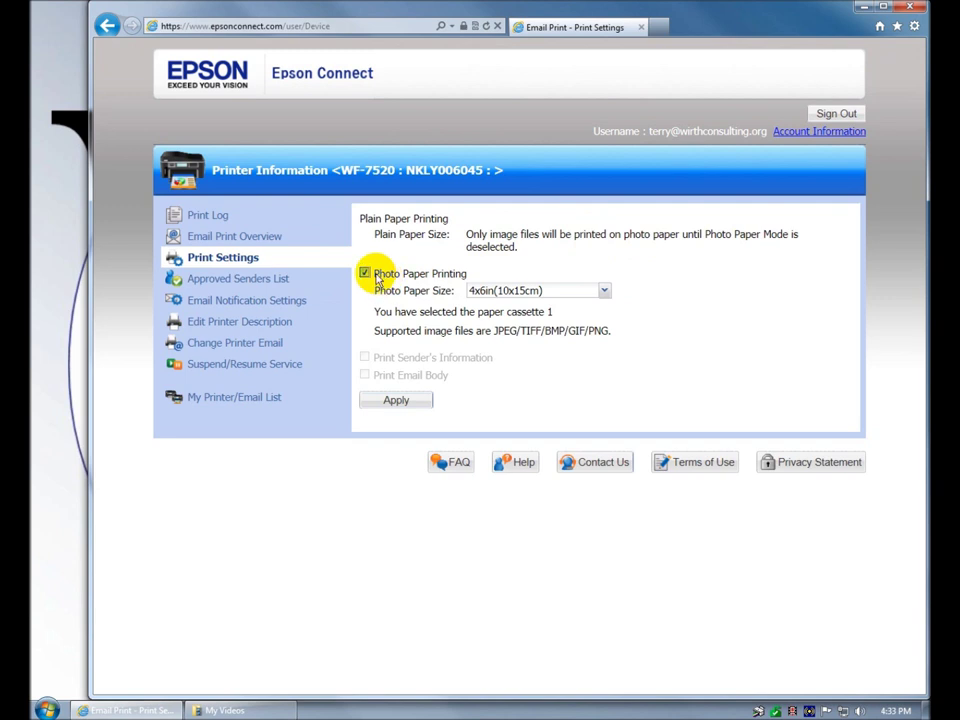
click(604, 291)
click(604, 291)
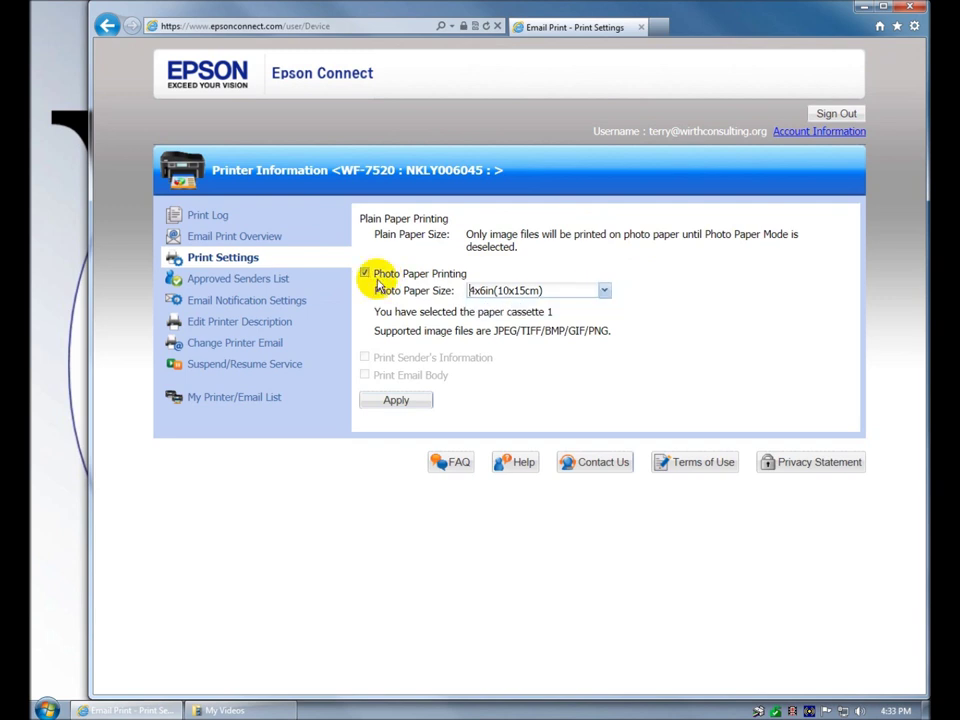
click(365, 273)
click(243, 281)
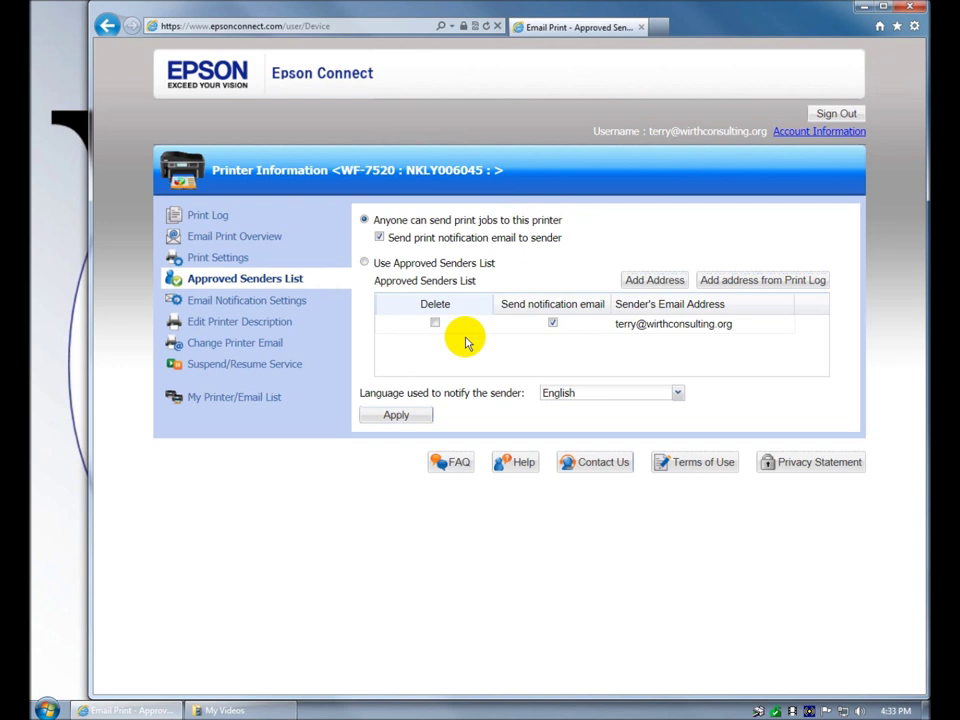
- Compare 'Use Approved Senders List' with 'Anyone can send', ending on approved senders only
click(364, 263)
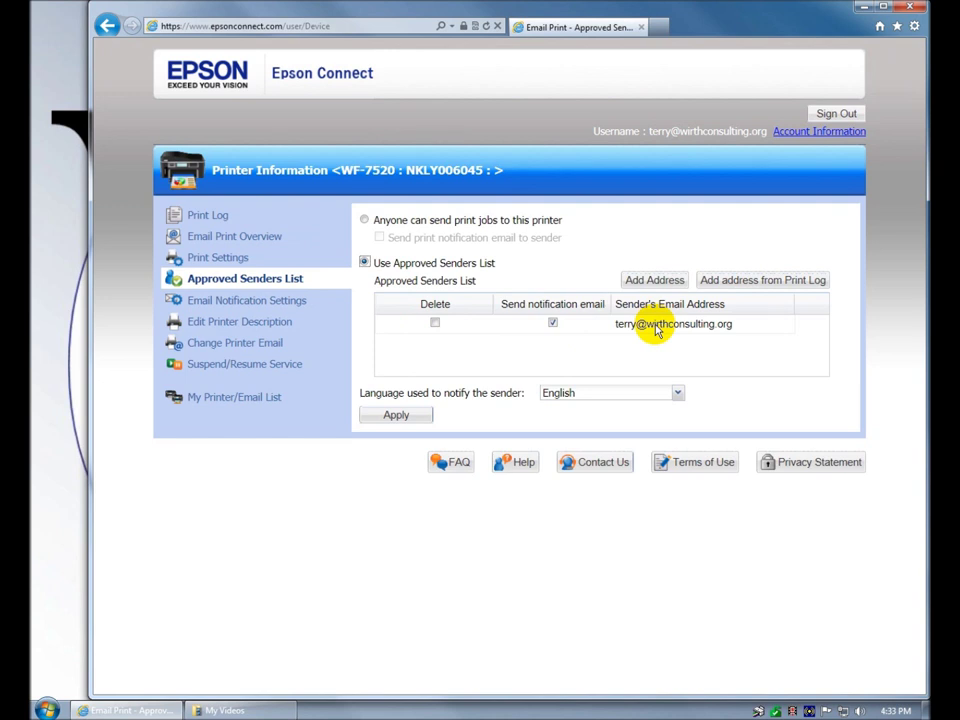
click(366, 222)
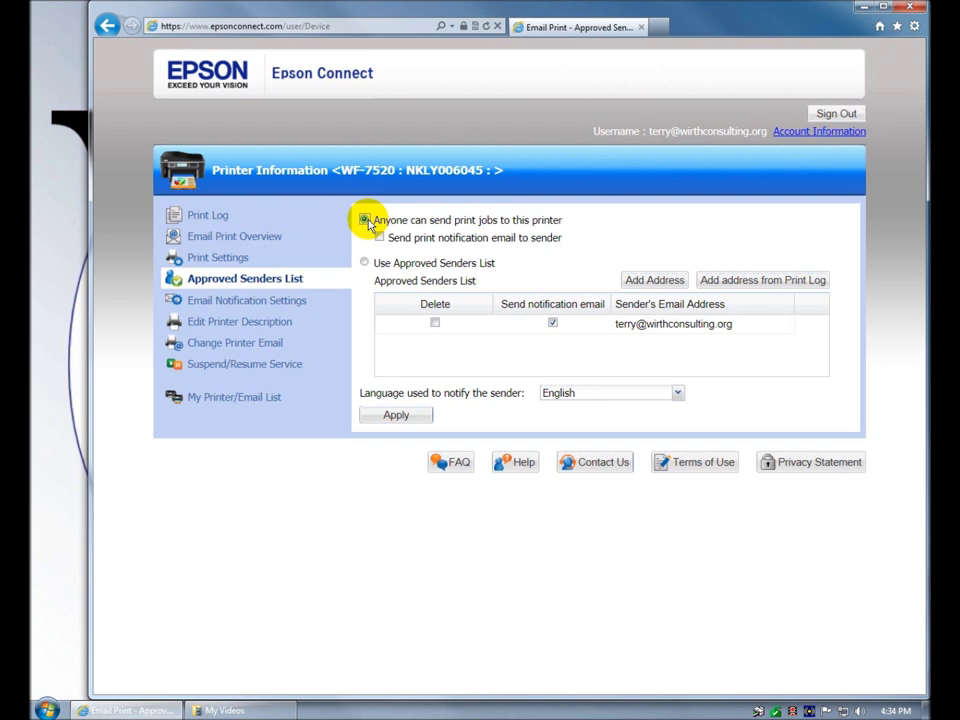
click(364, 262)
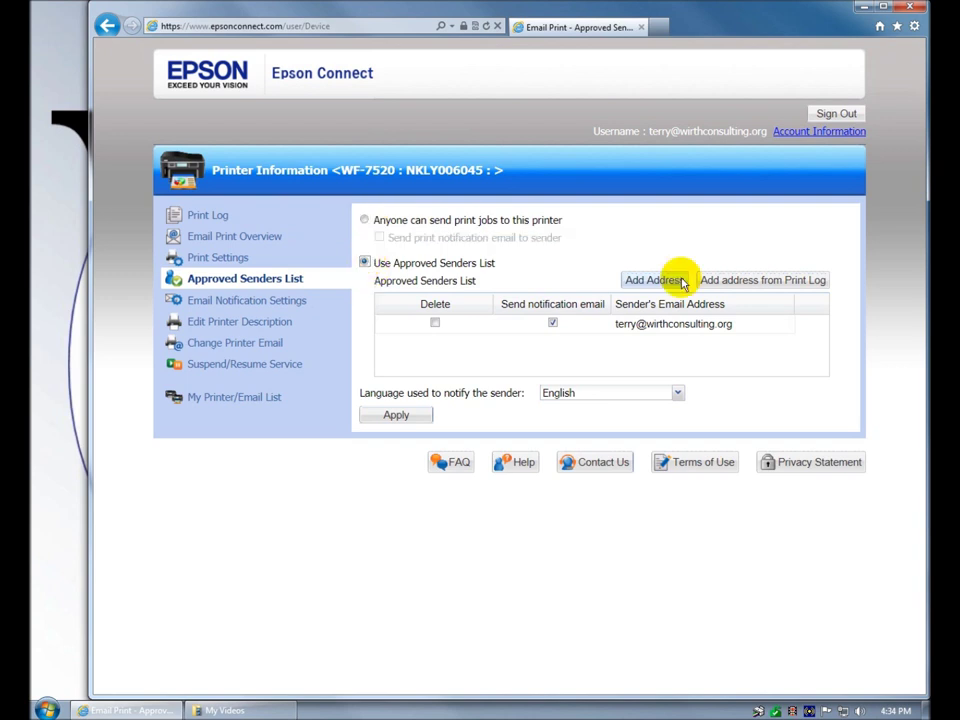
click(306, 302)
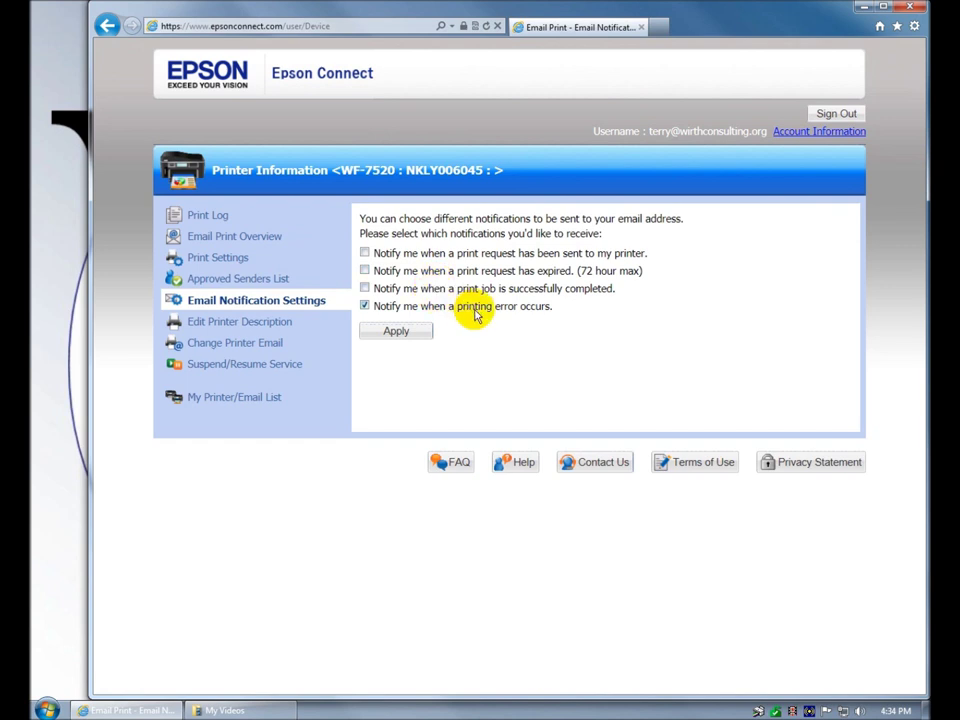
- Browse Edit Printer Description, Change Printer Email and Suspend/Resume Service, ending on My Printer/Email List
click(266, 325)
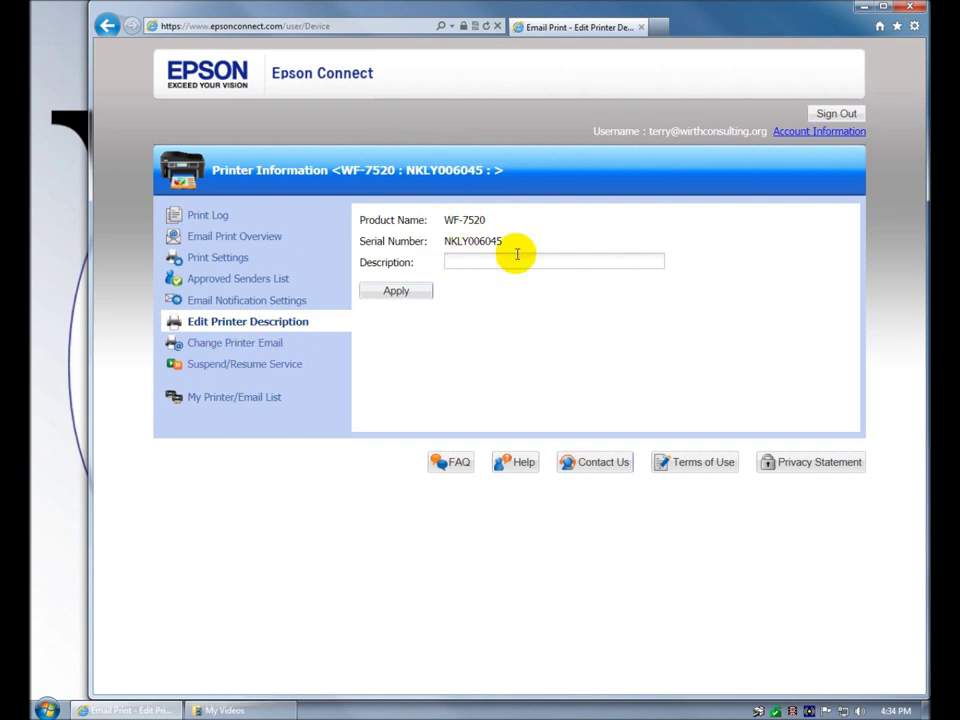
click(251, 346)
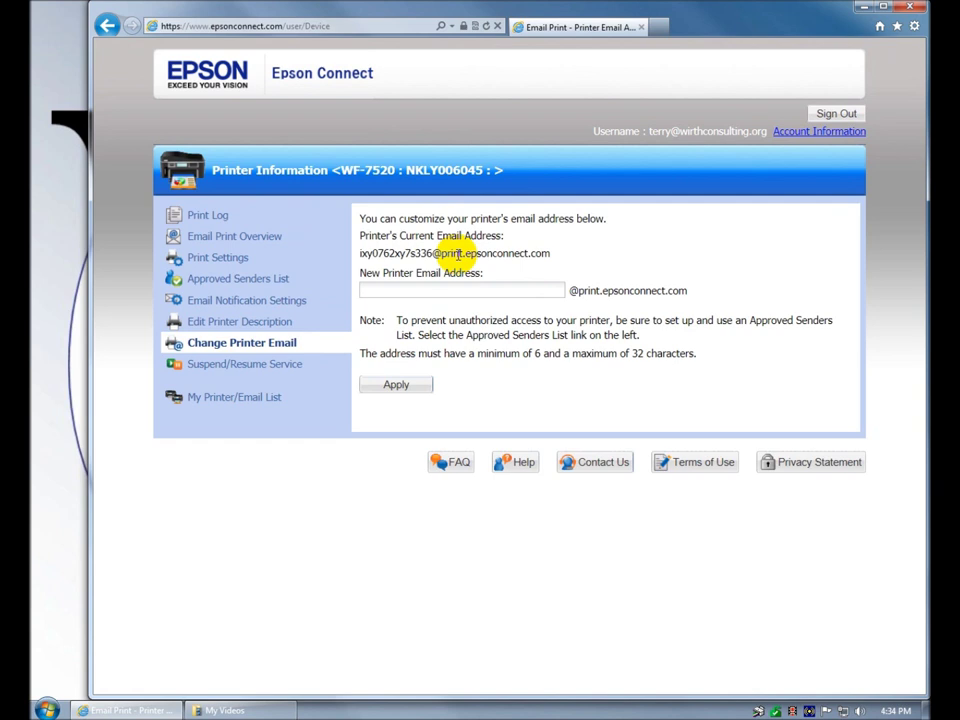
click(224, 369)
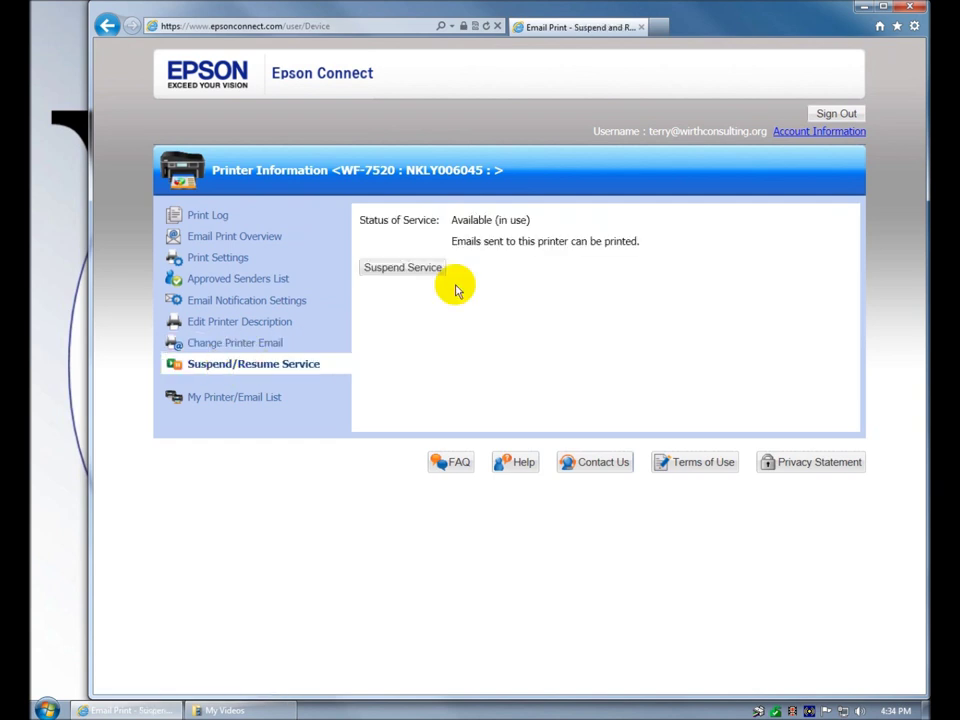
click(222, 399)
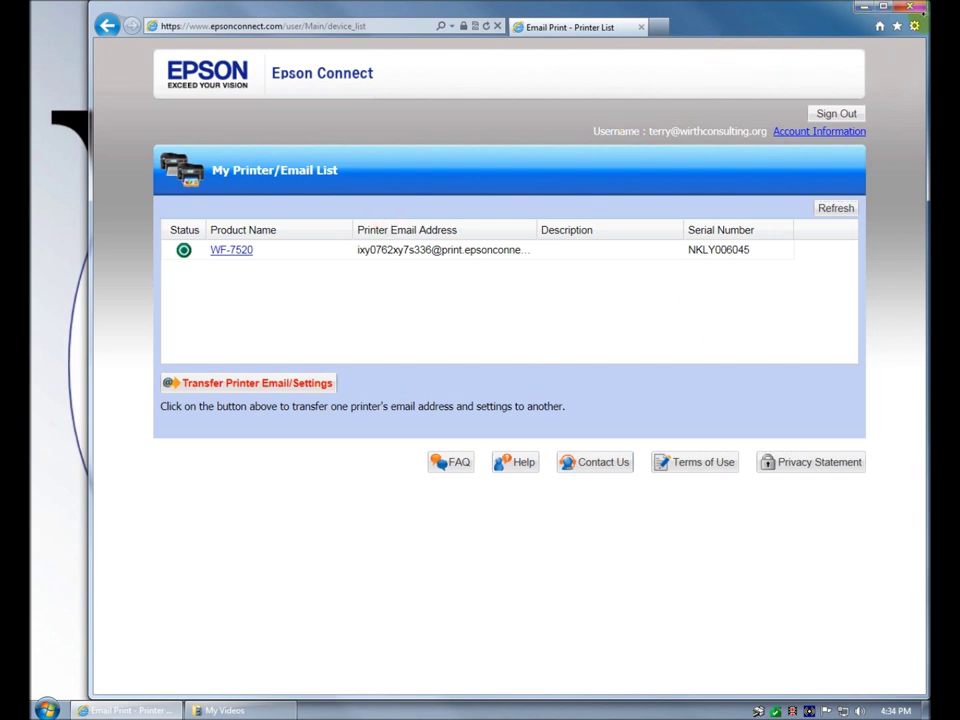
- Close Internet Explorer, view the EPSON folder in All Programs, then dismiss the Start menu
click(915, 10)
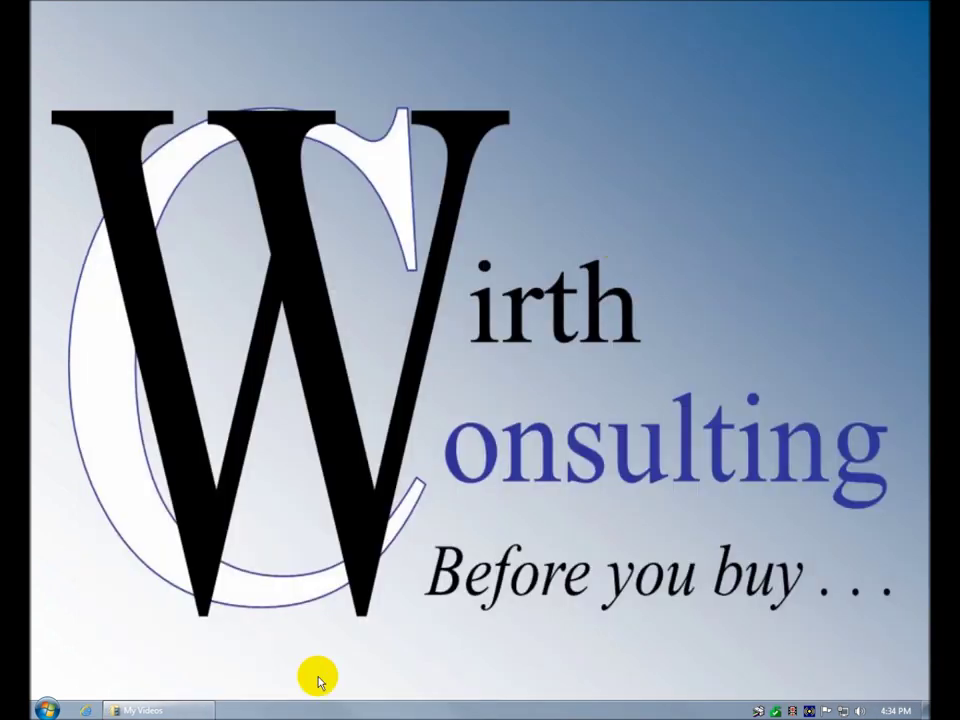
click(46, 709)
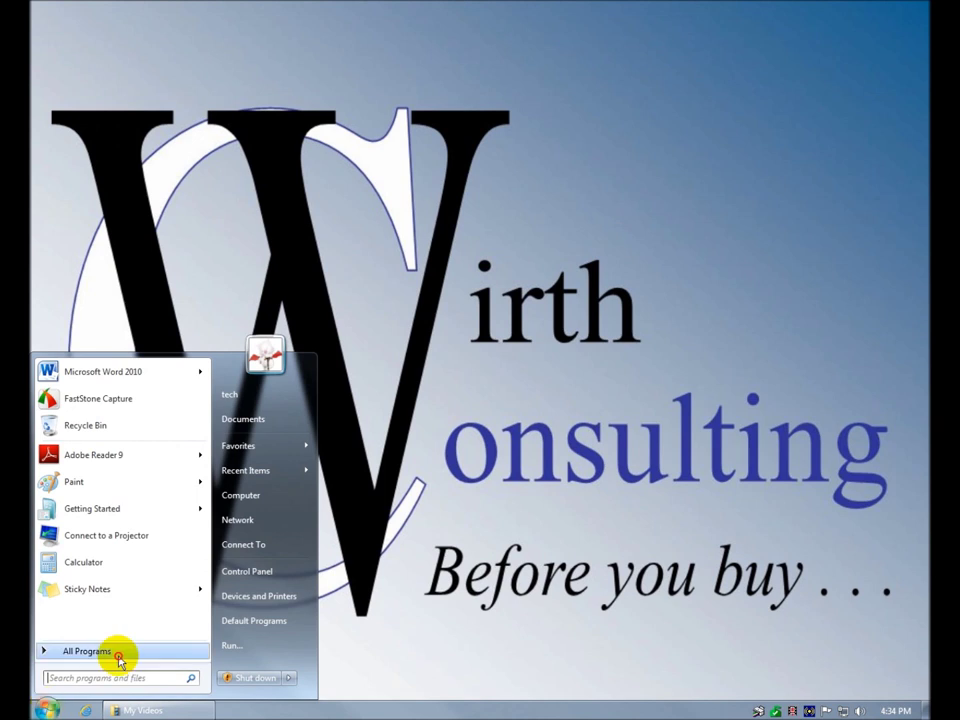
click(119, 659)
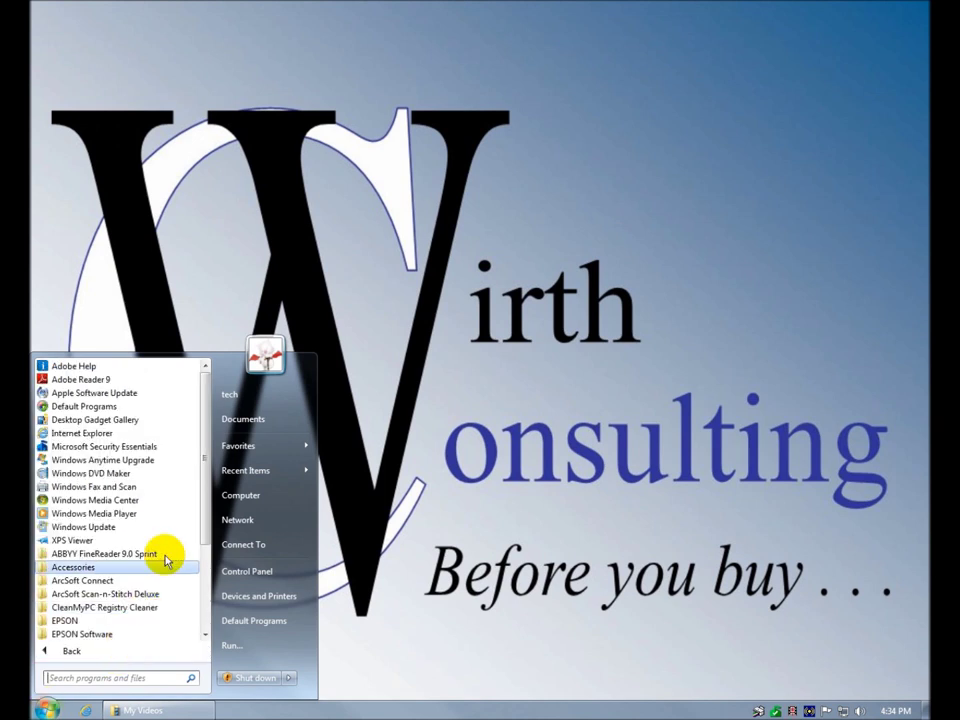
scroll(150, 520, down, 2)
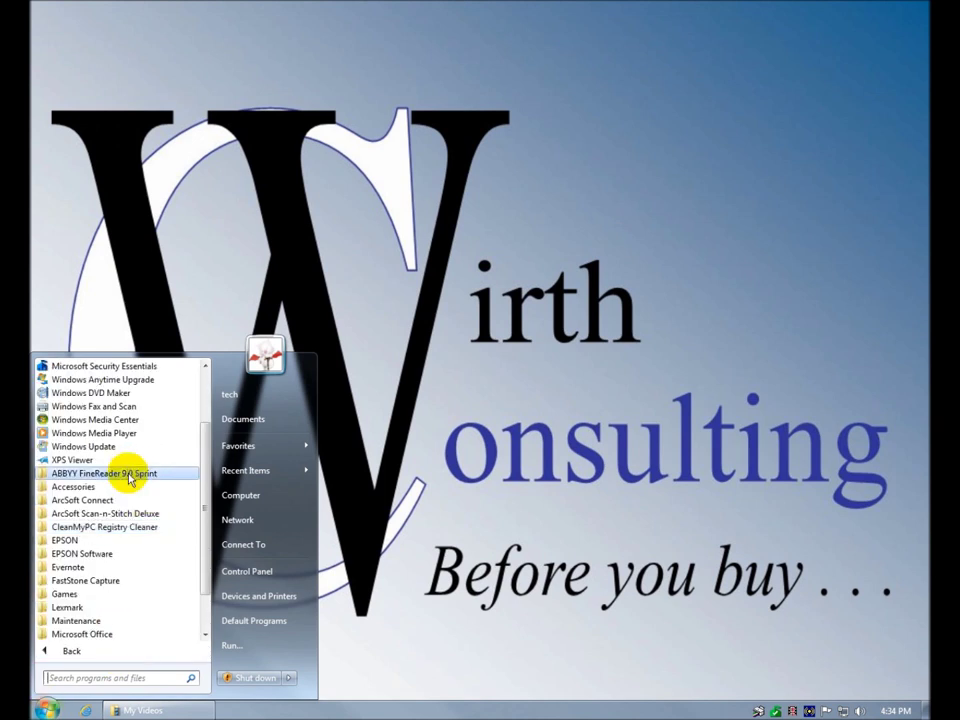
click(96, 541)
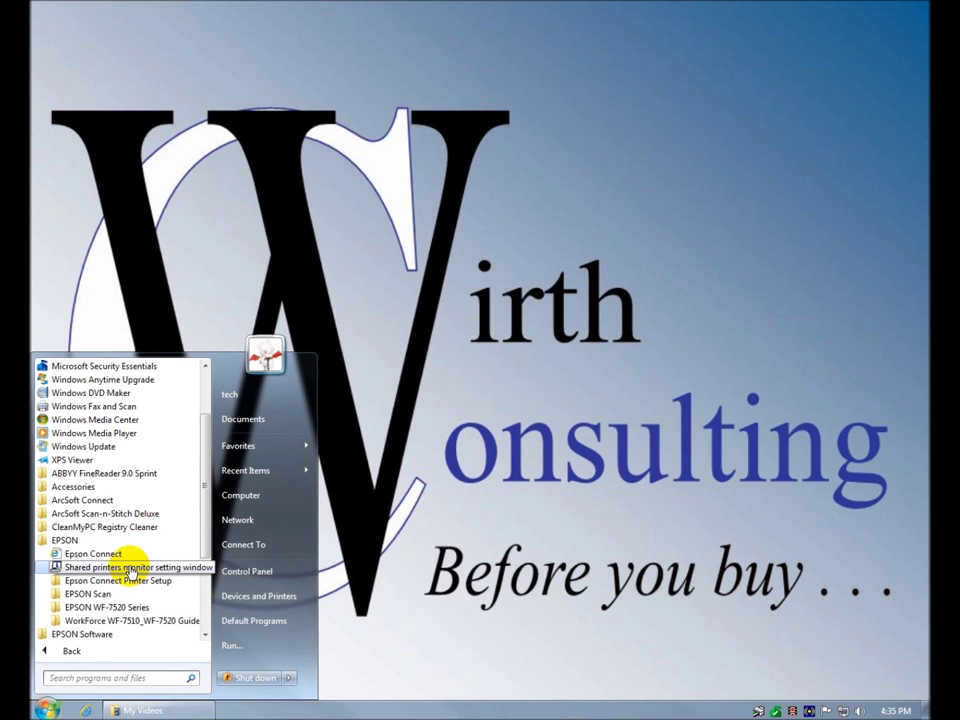
click(128, 567)
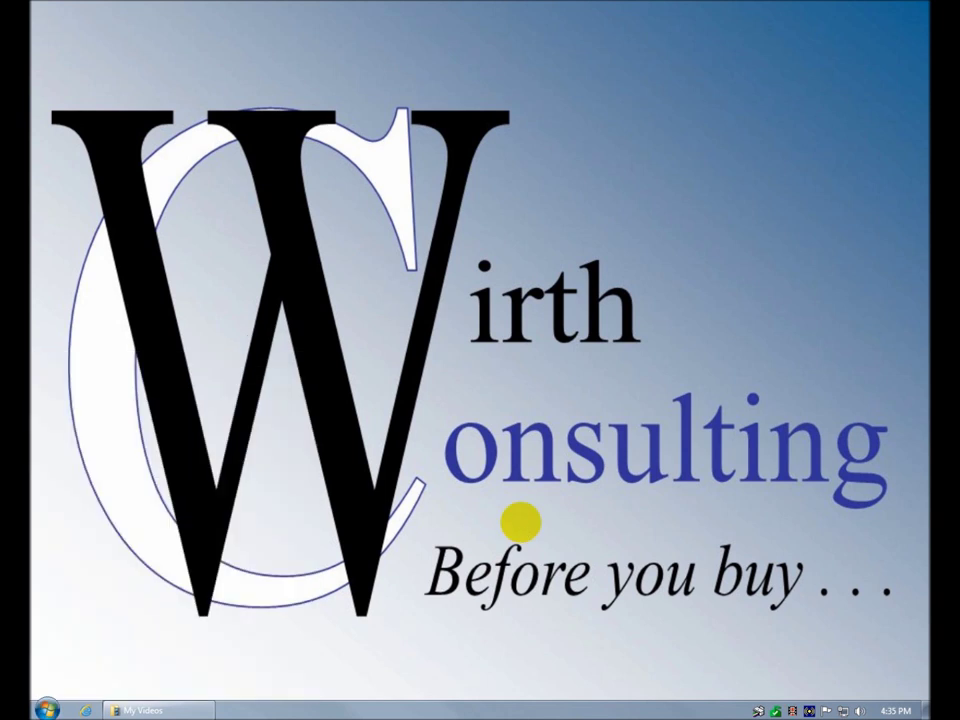
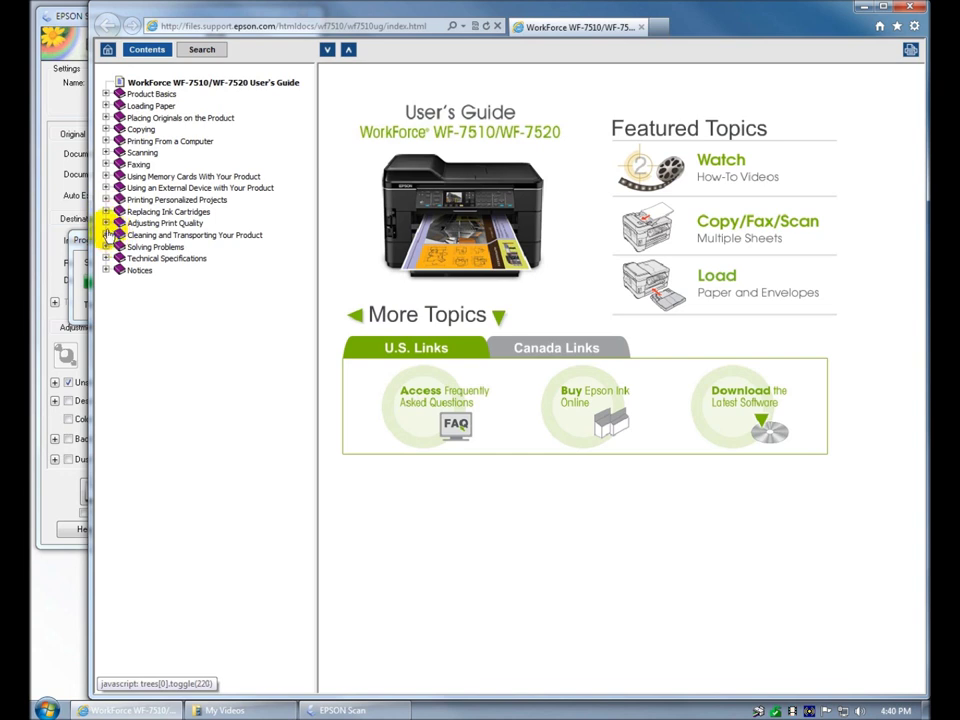
- Expand Solving Problems in the User's Guide contents, then close the guide's browser window
click(107, 246)
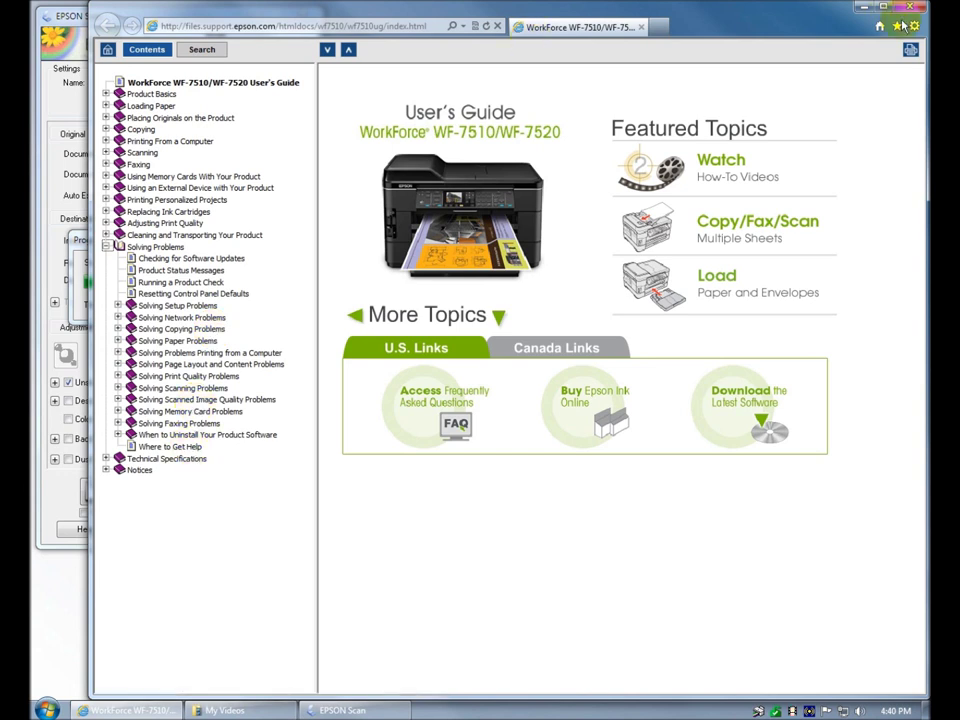
click(641, 27)
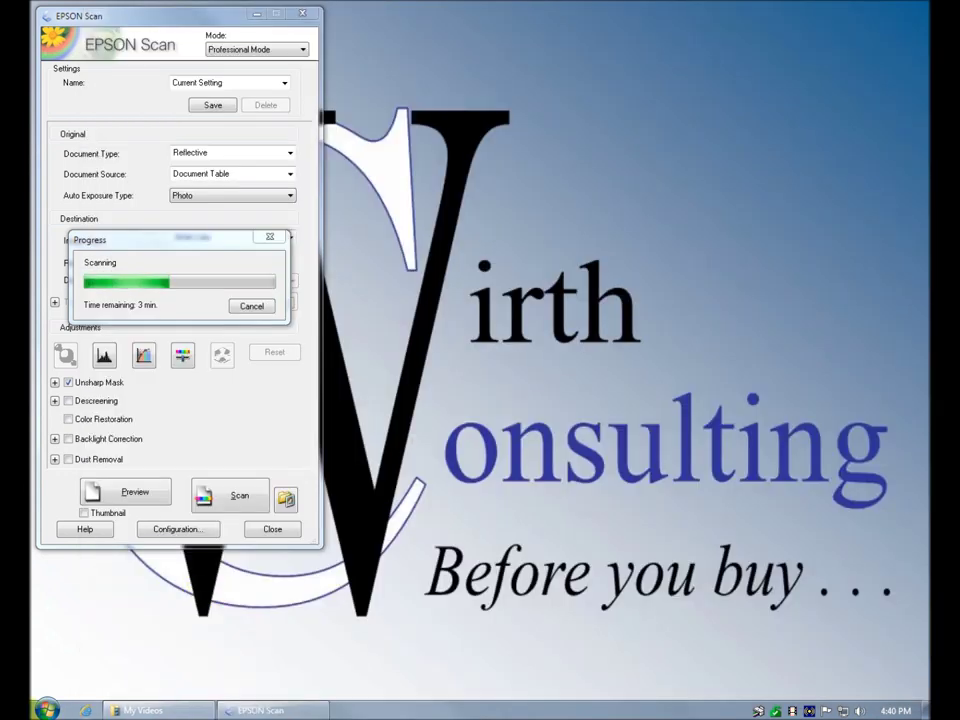
- Browse the EPSON folder's WorkForce WF-7510_WF-7520 Guide shortcuts, then view the printer tray icon's menu
click(45, 708)
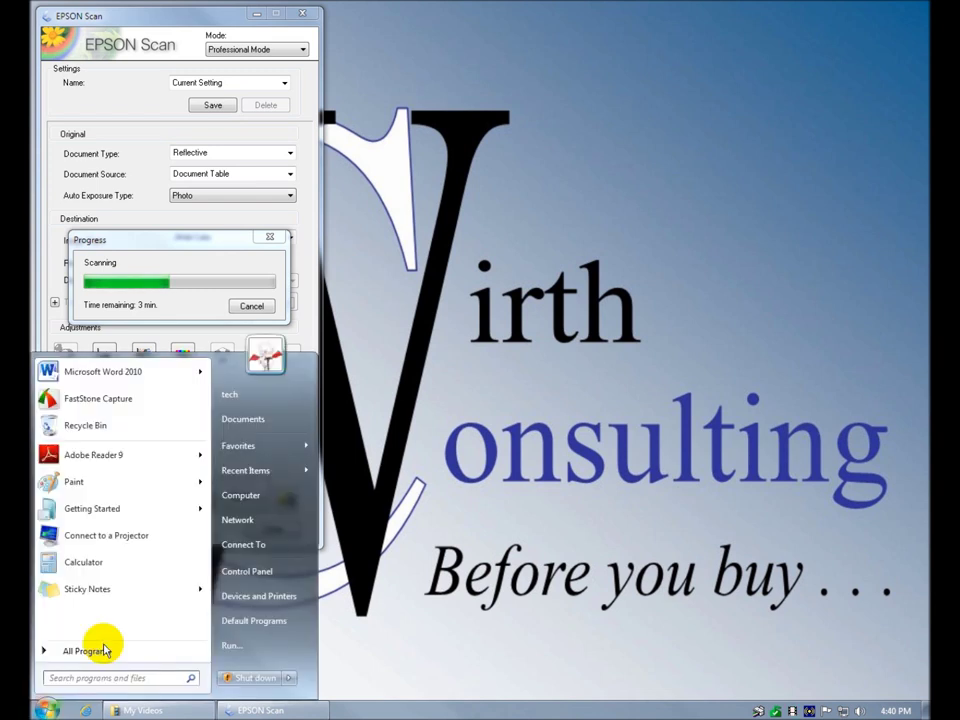
click(112, 650)
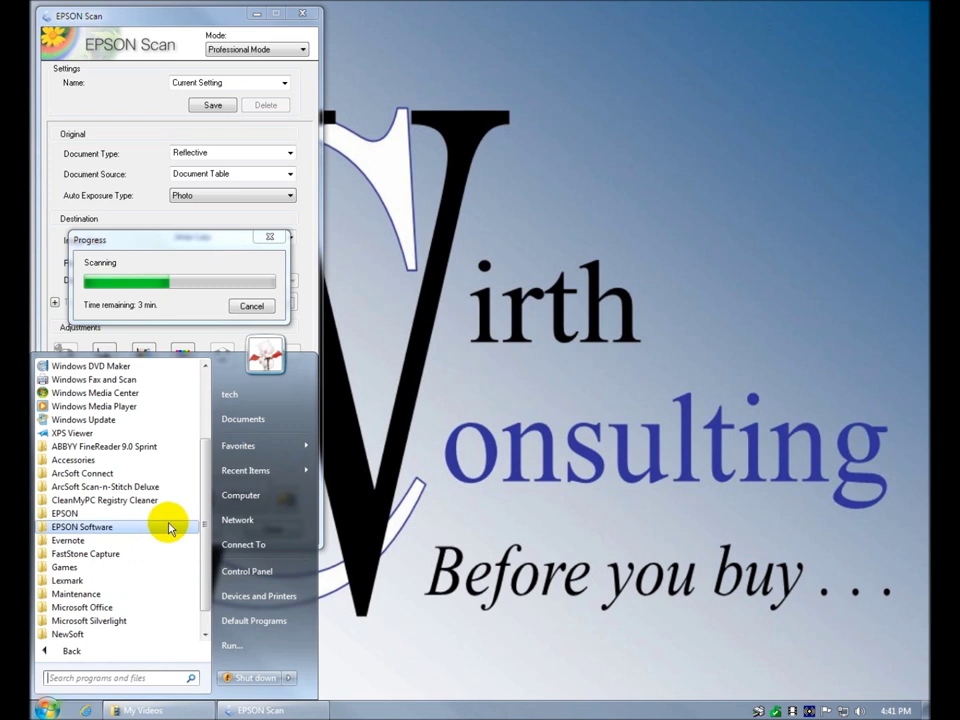
click(170, 512)
click(137, 594)
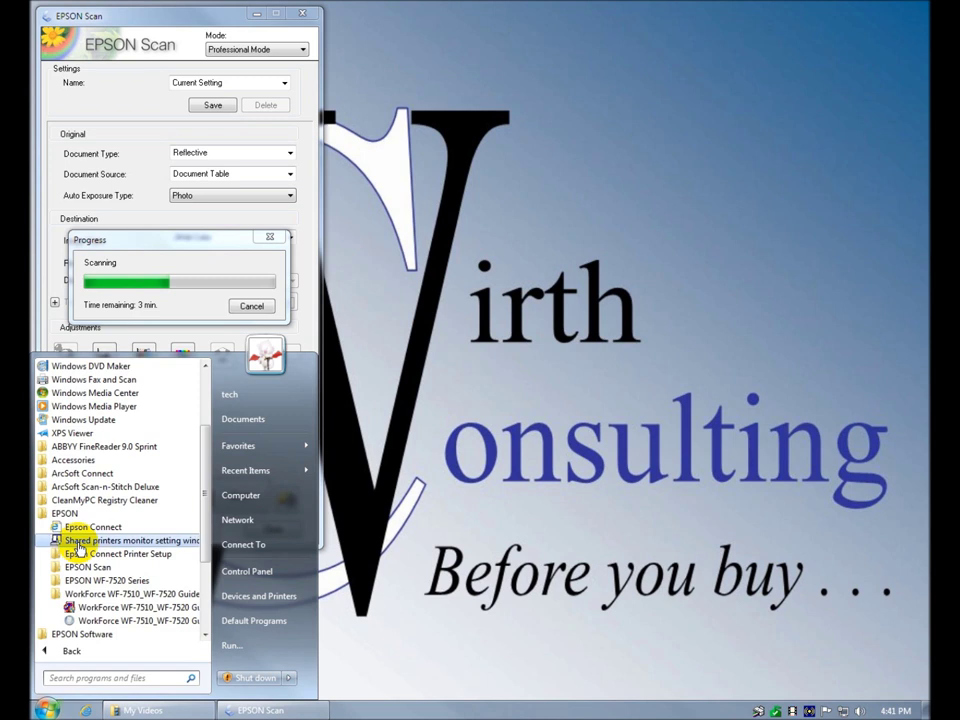
click(759, 711)
right_click(759, 711)
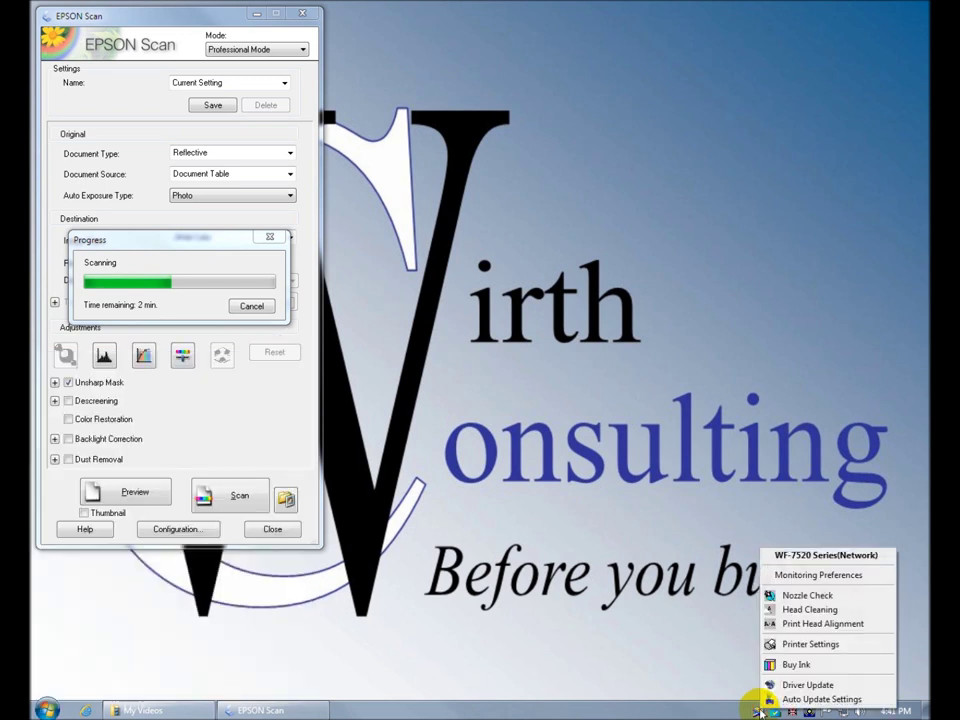
- Launch Epson Download Navigator from All Programs > EPSON Software
click(52, 707)
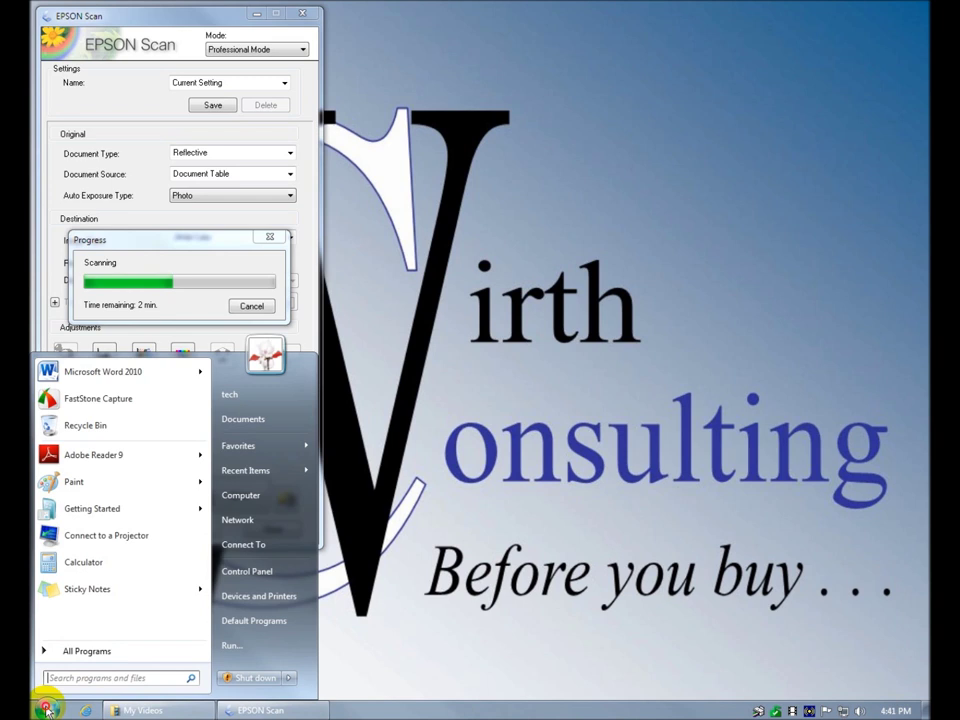
click(100, 653)
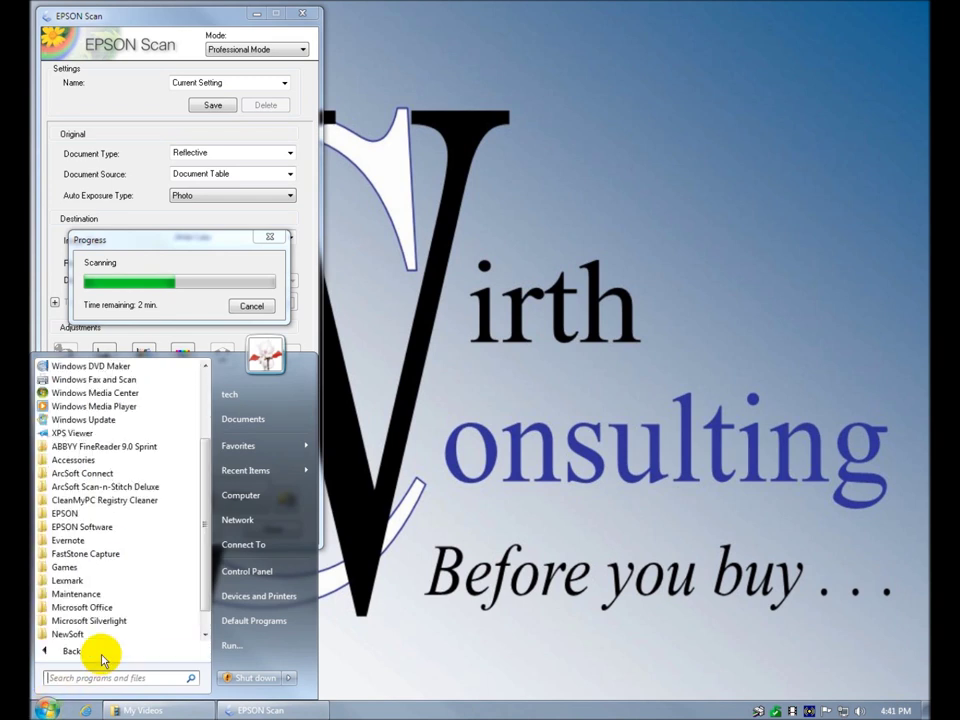
click(86, 527)
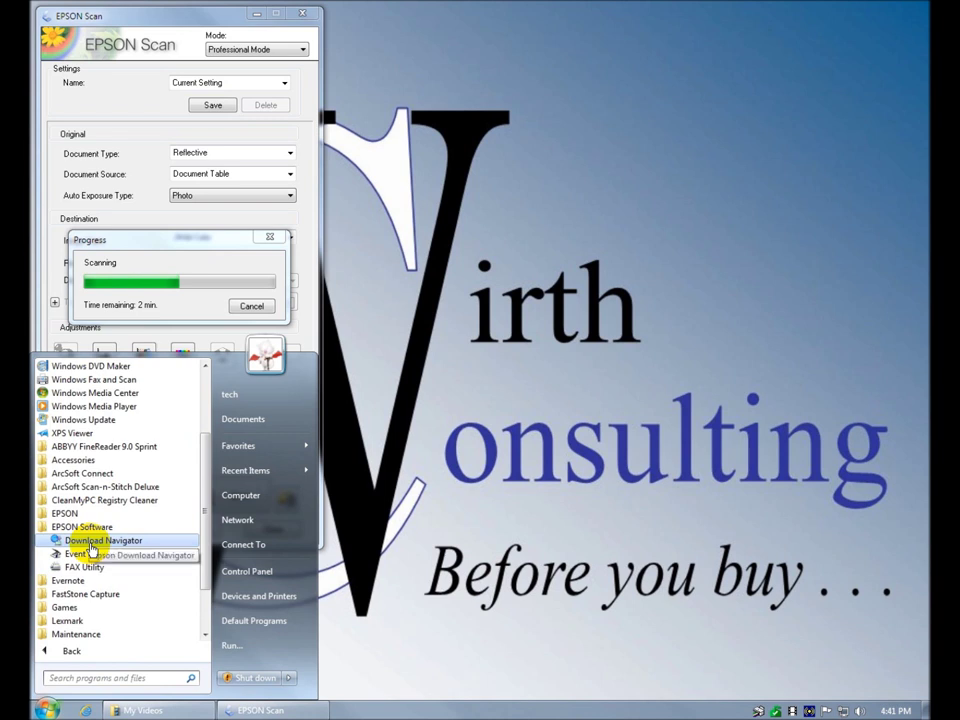
click(92, 541)
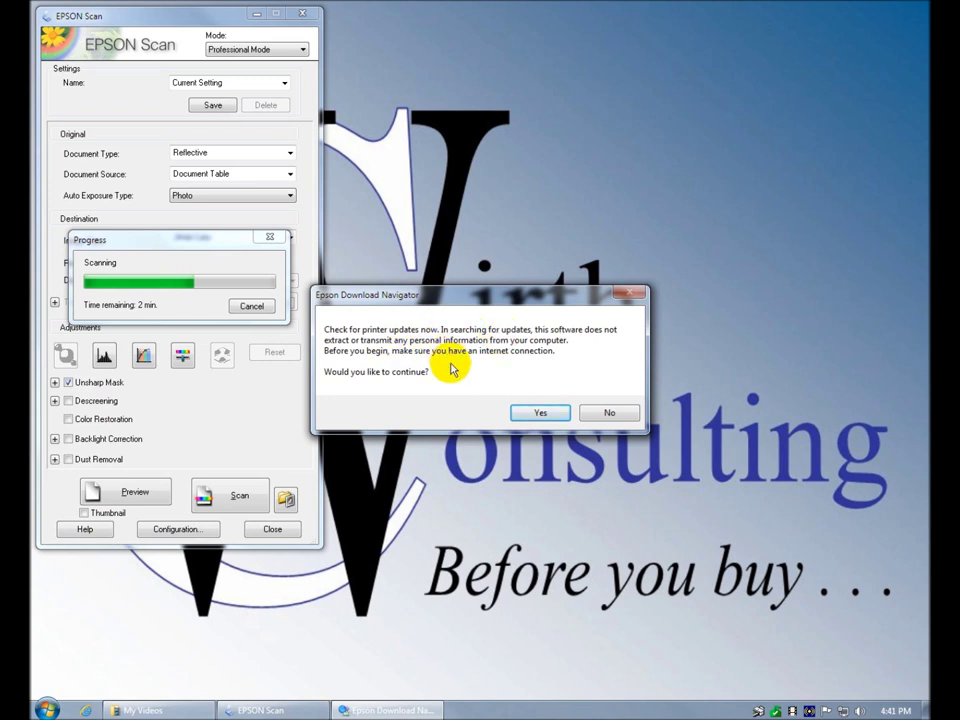
- Answer No to Download Navigator's printer-update check and return to the Start menu
click(623, 414)
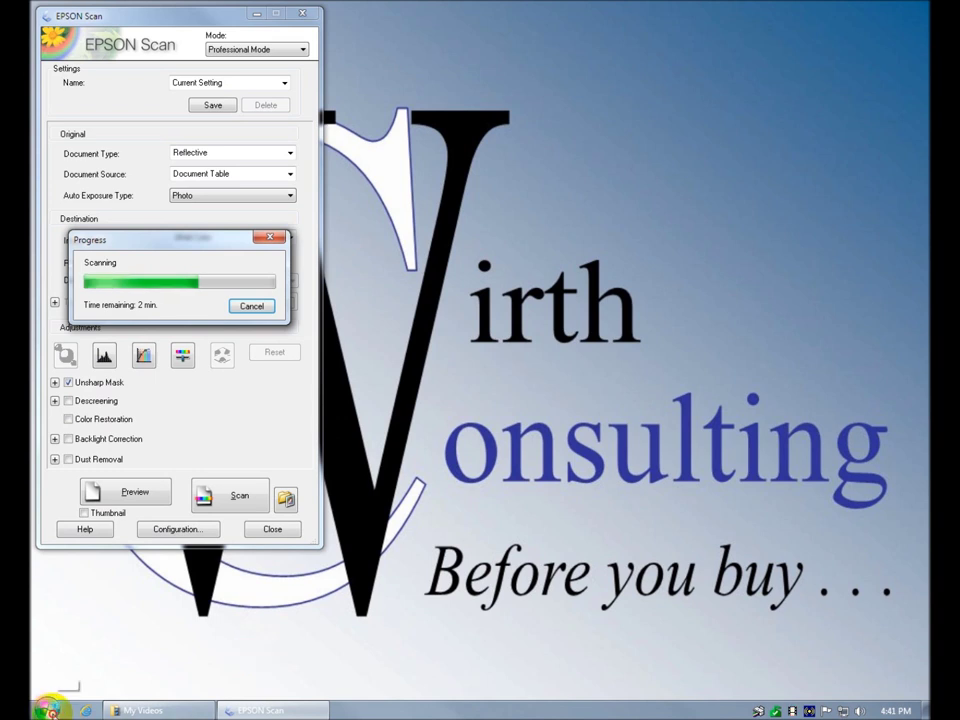
click(47, 709)
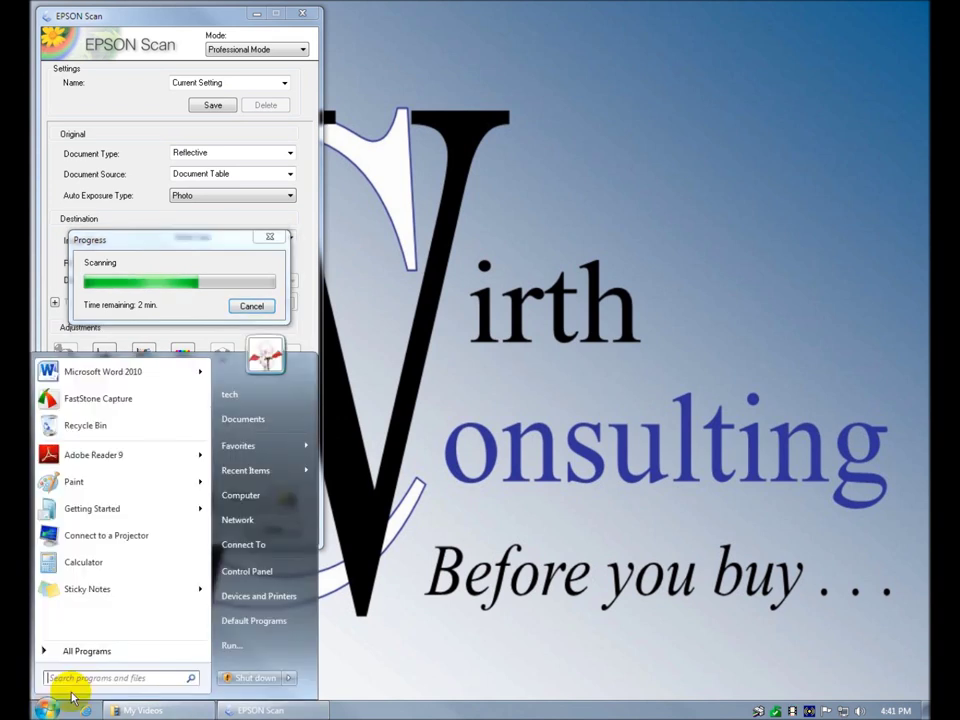
click(119, 651)
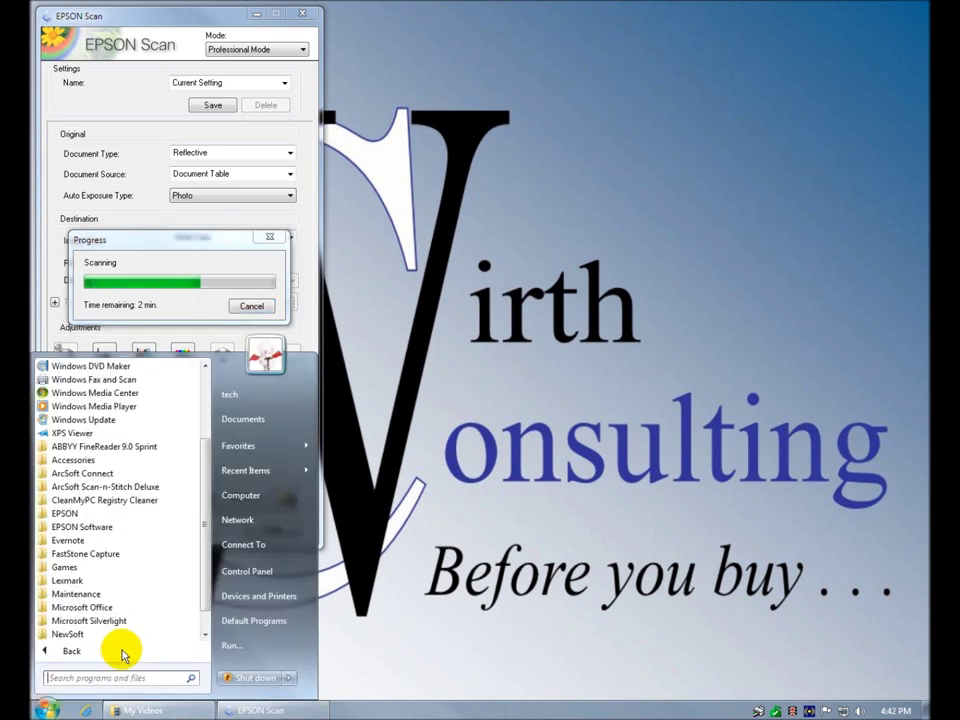
click(160, 545)
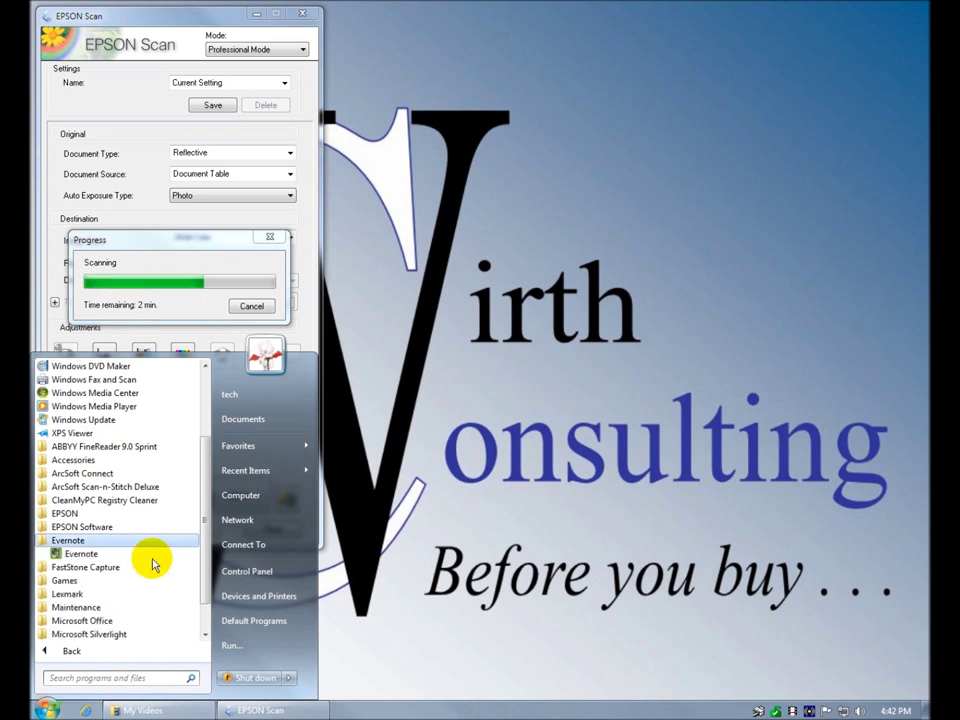
click(160, 527)
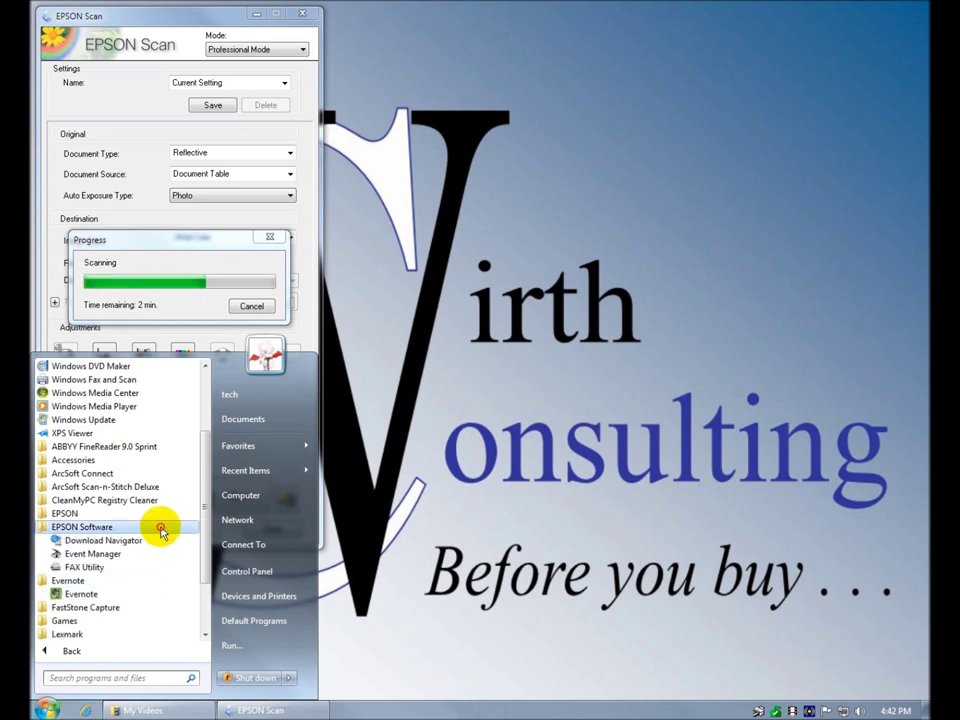
click(129, 555)
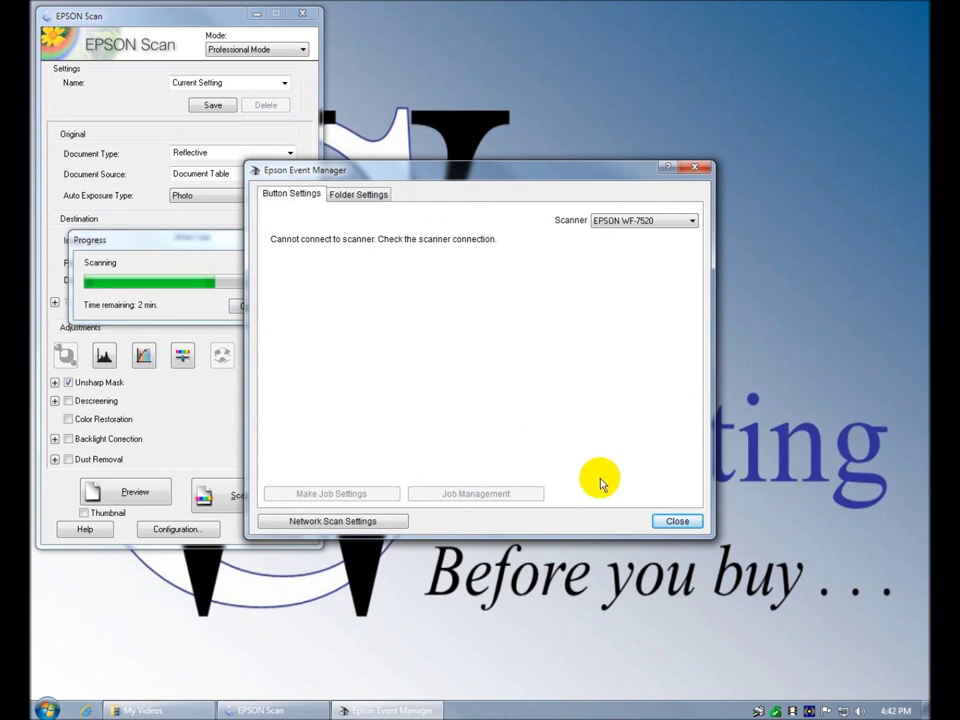
click(383, 197)
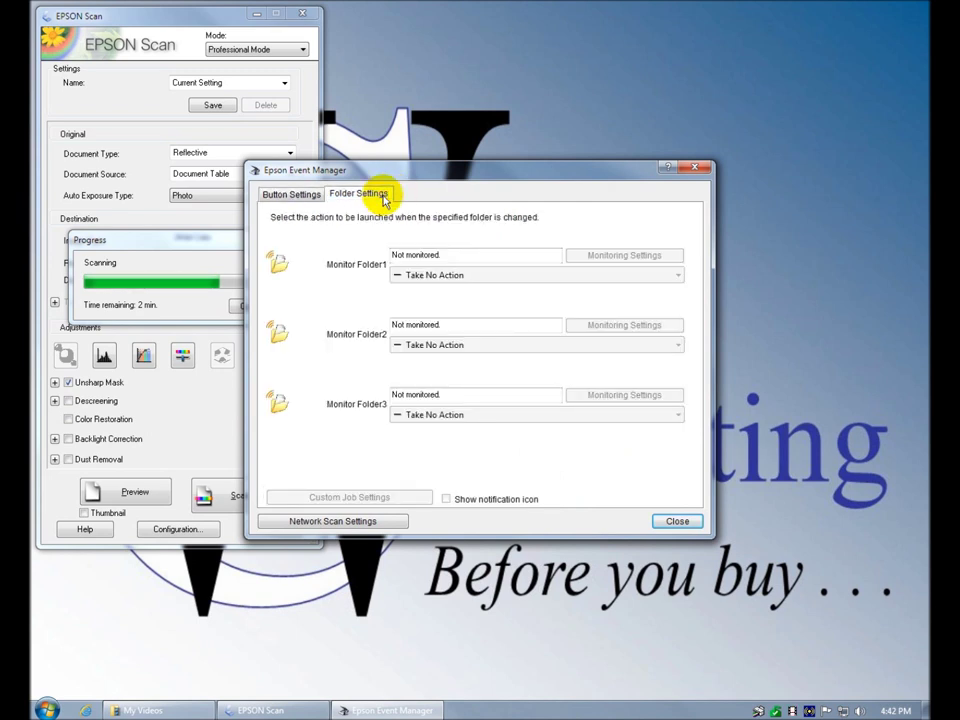
click(305, 196)
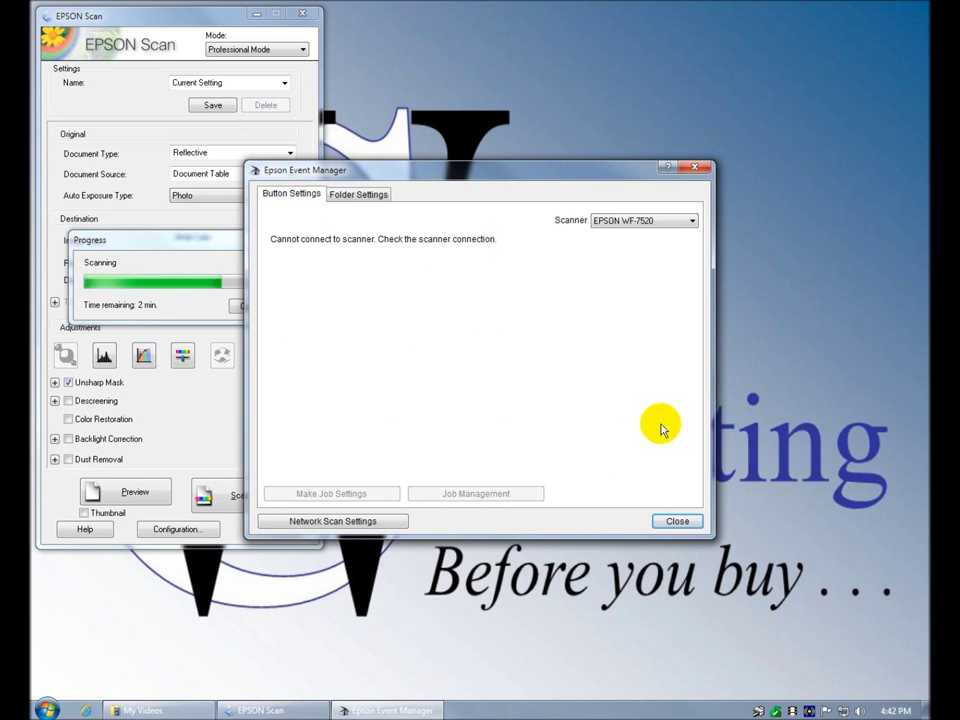
click(675, 521)
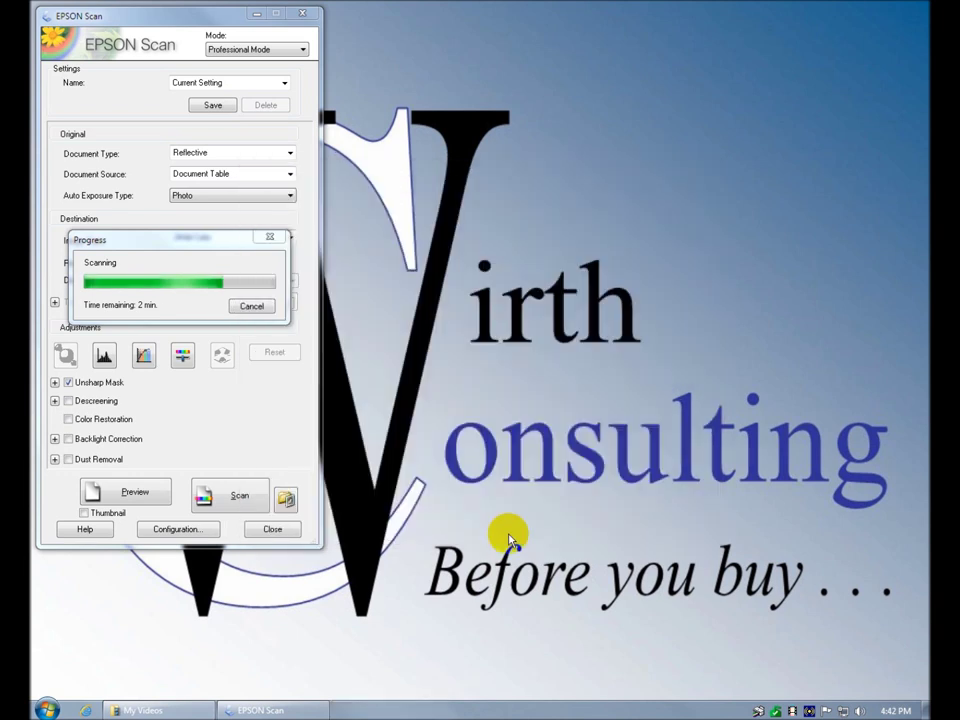
- Launch FAX Utility from EPSON Software, move its window up and right, and open PC-FAX Phone Book
click(47, 709)
click(103, 652)
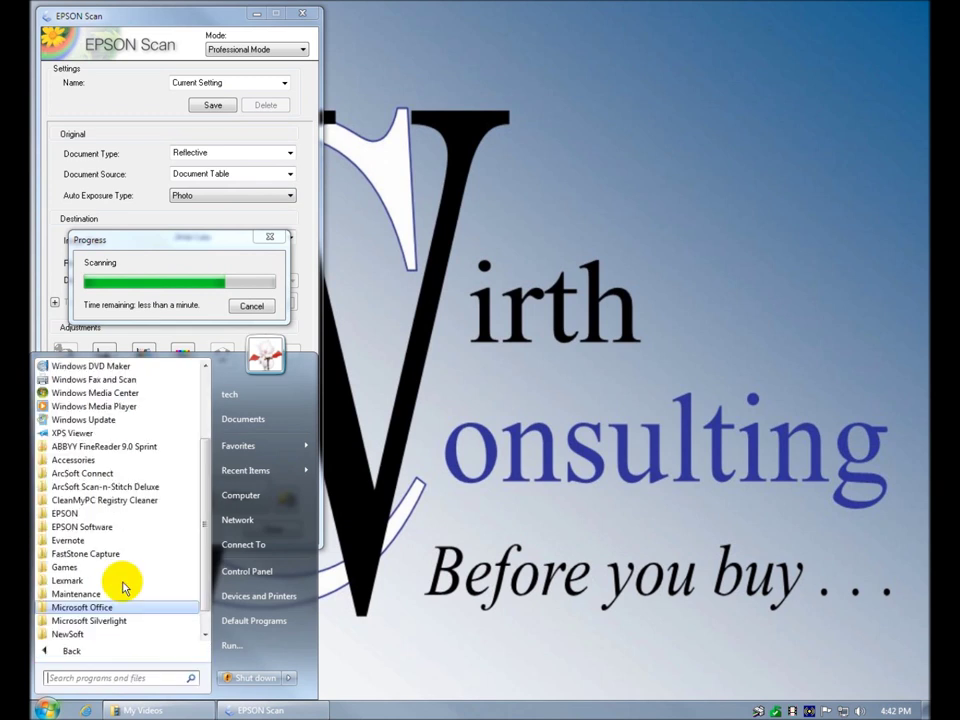
click(135, 514)
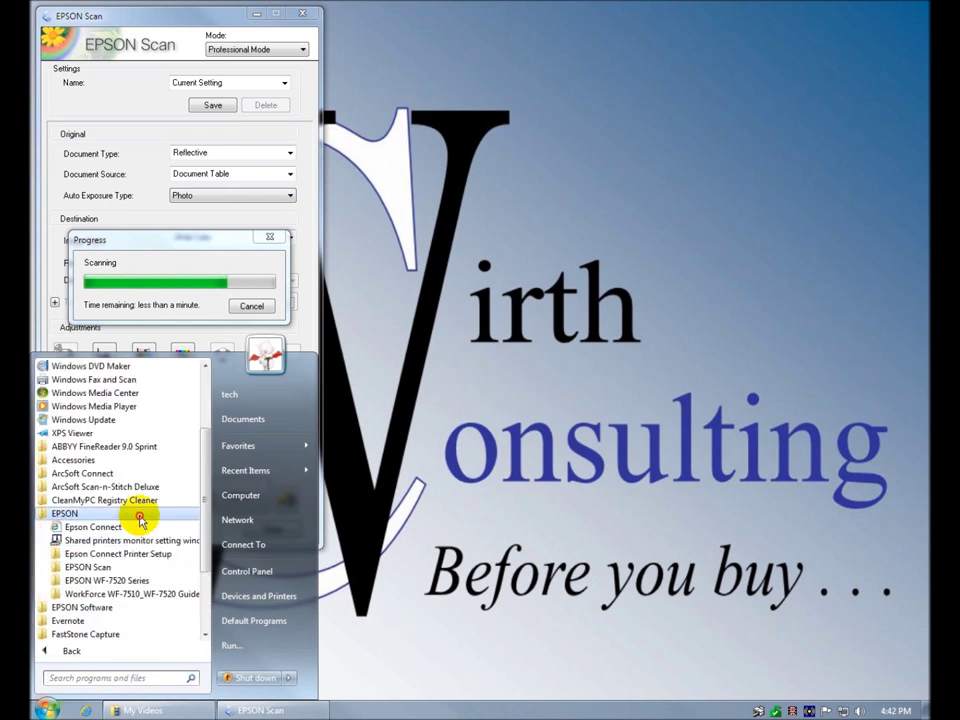
click(131, 607)
click(430, 557)
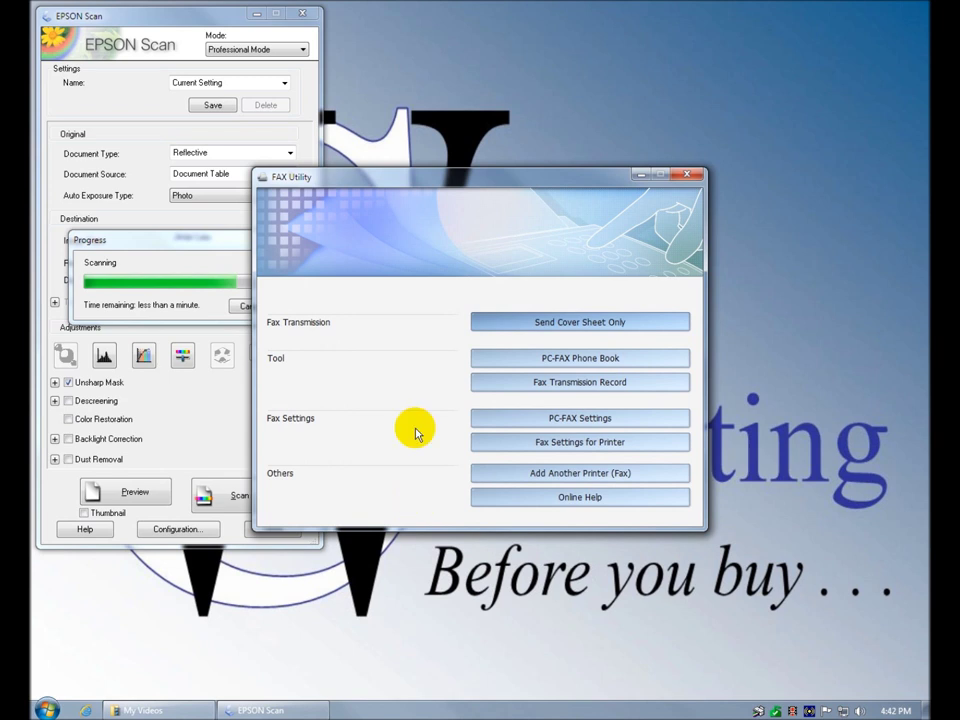
drag(467, 184, 609, 148)
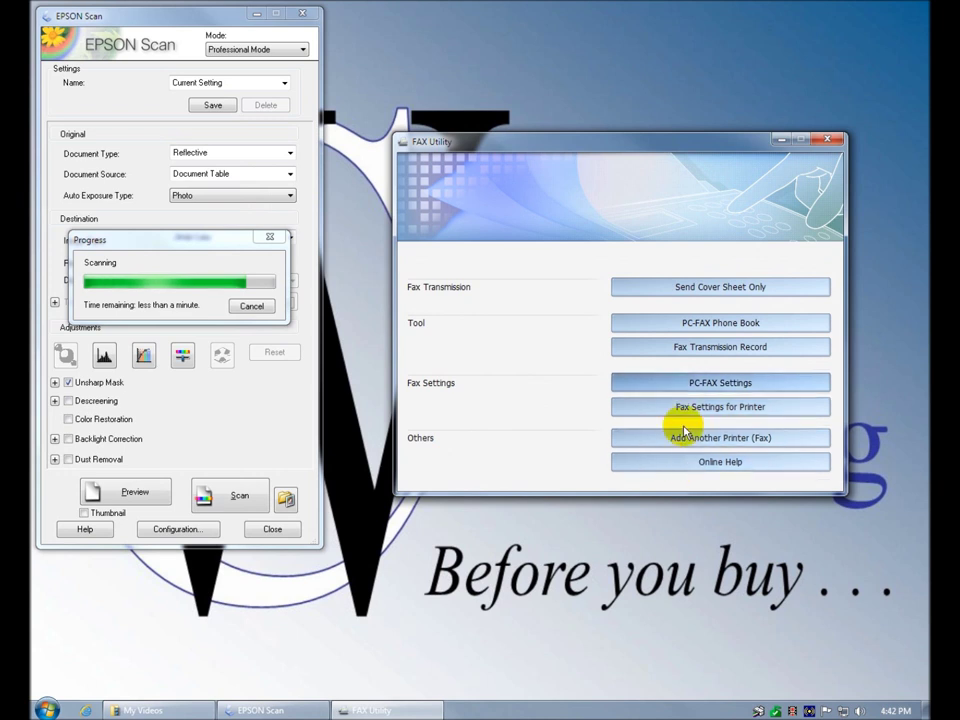
click(684, 330)
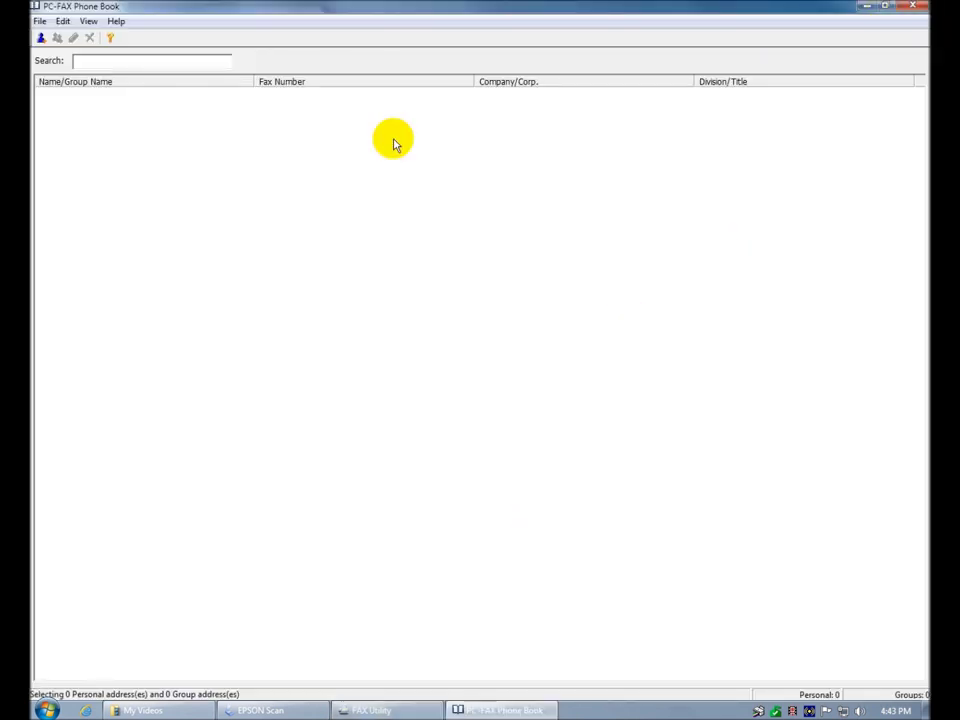
- Start and cancel a new contact, then close the empty Phone Book and the FAX Utility
click(41, 40)
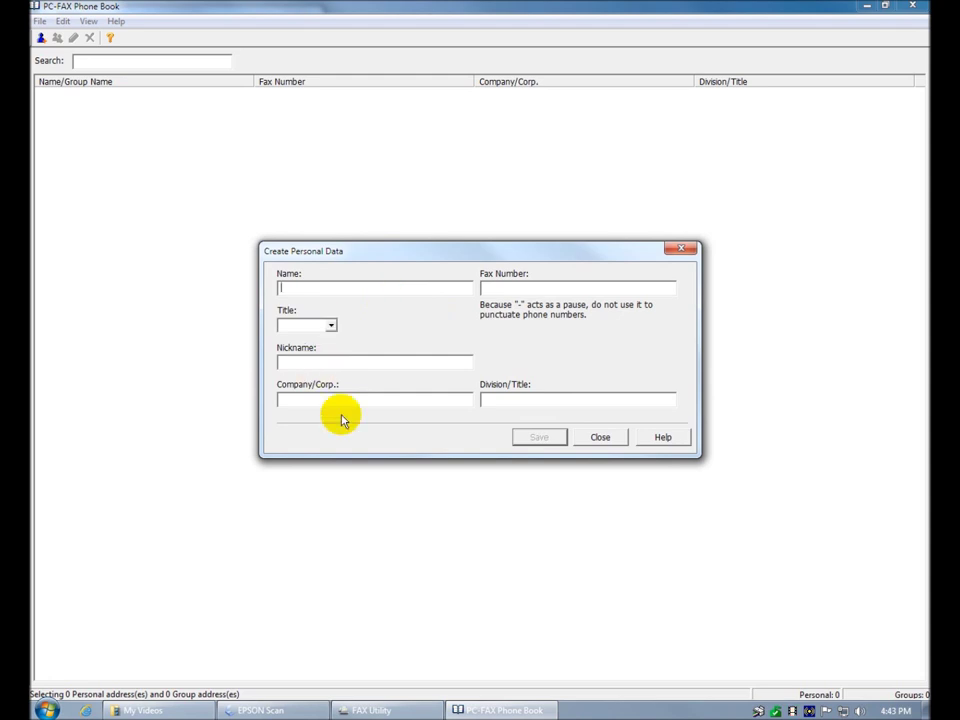
click(605, 440)
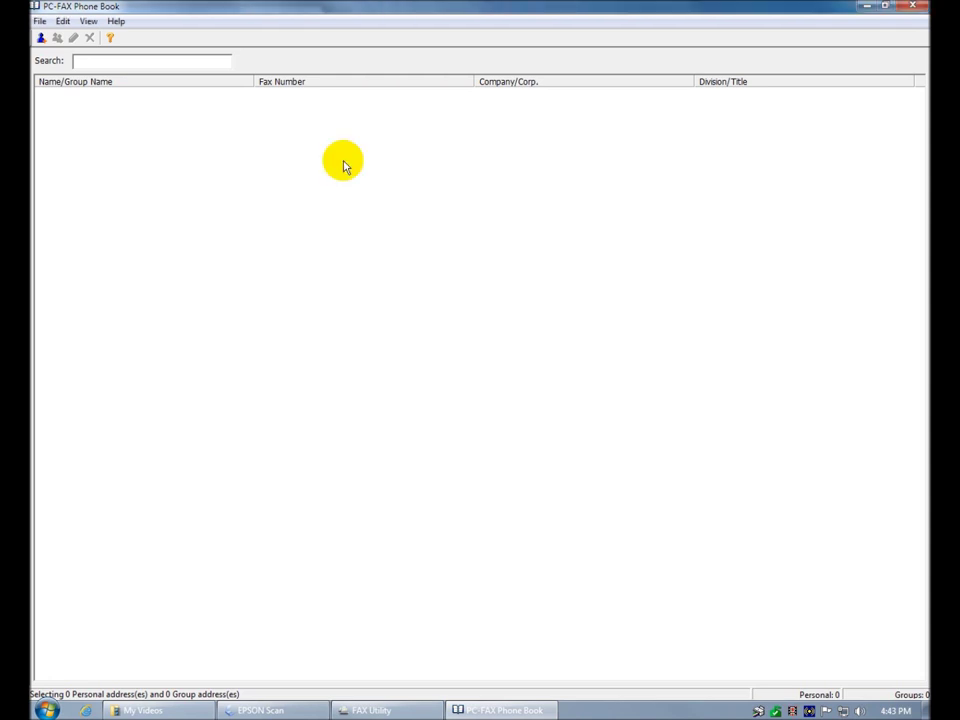
click(911, 8)
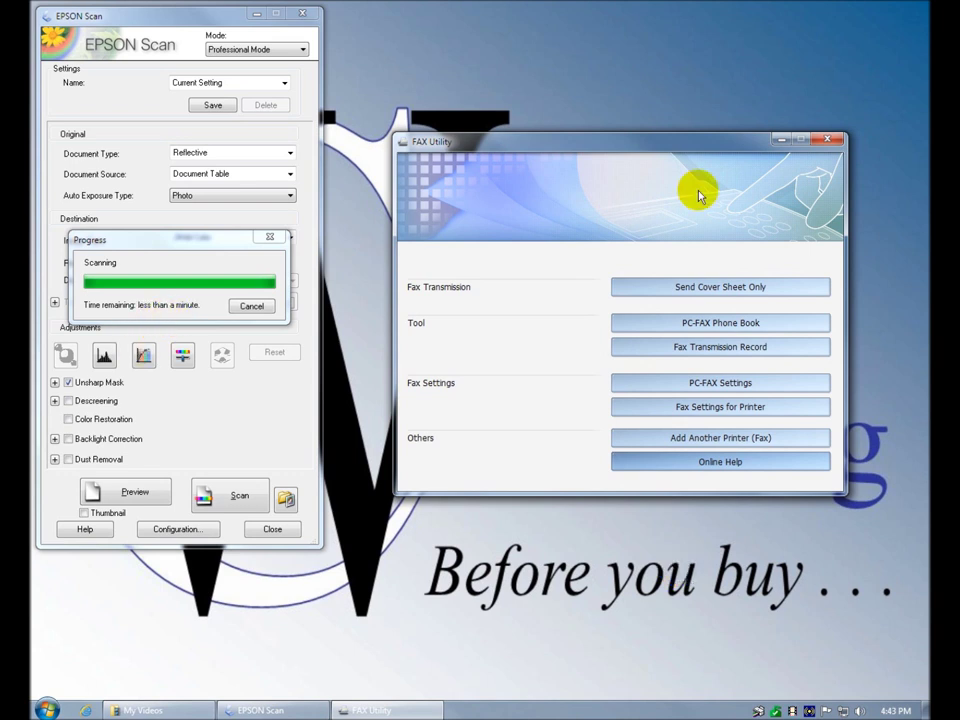
click(828, 139)
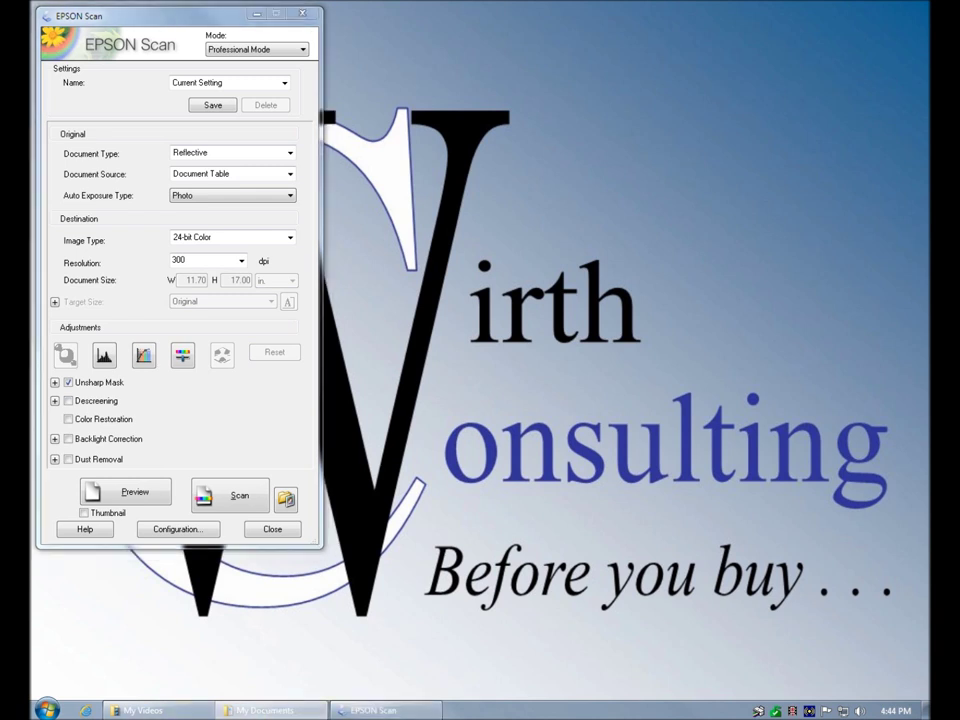
- Open img001.jpg from My Documents in Photo Viewer and rotate it clockwise twice to stand upright
click(262, 710)
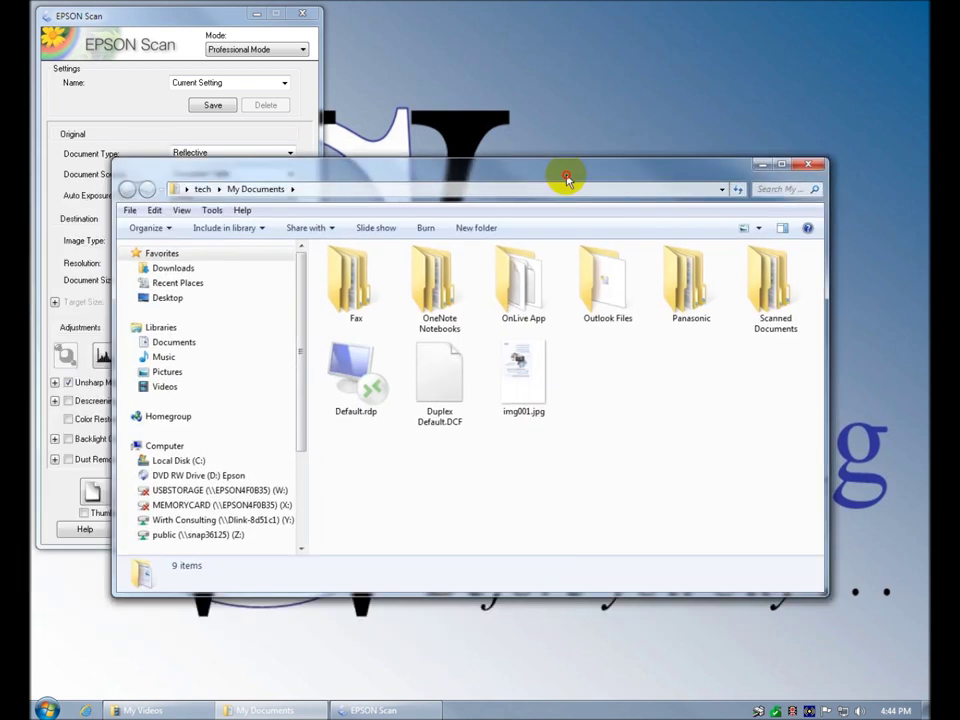
click(521, 390)
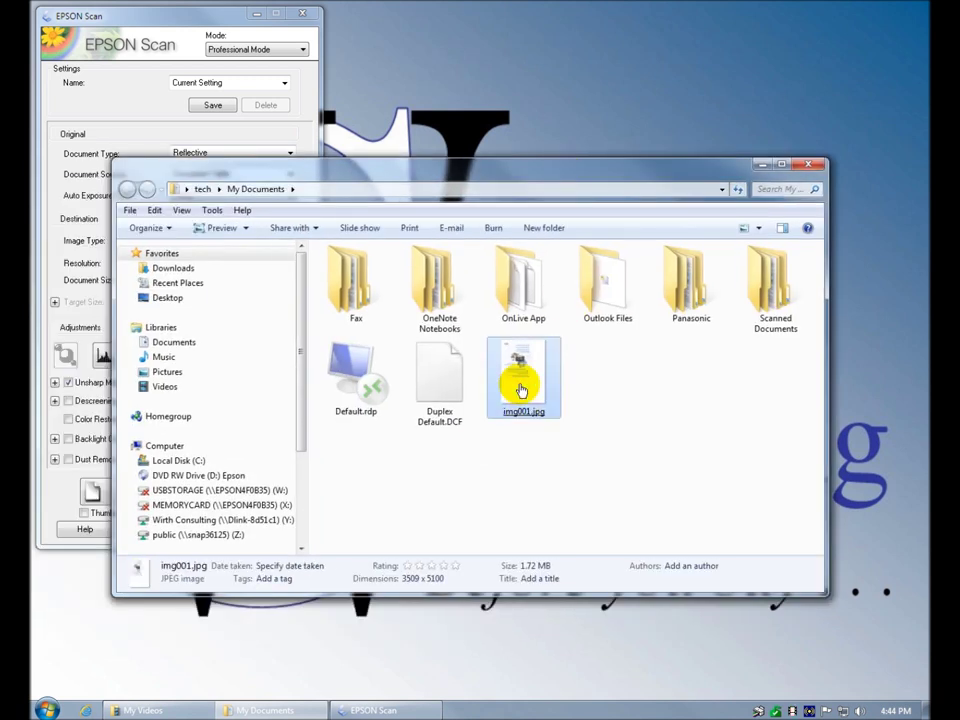
double_click(521, 390)
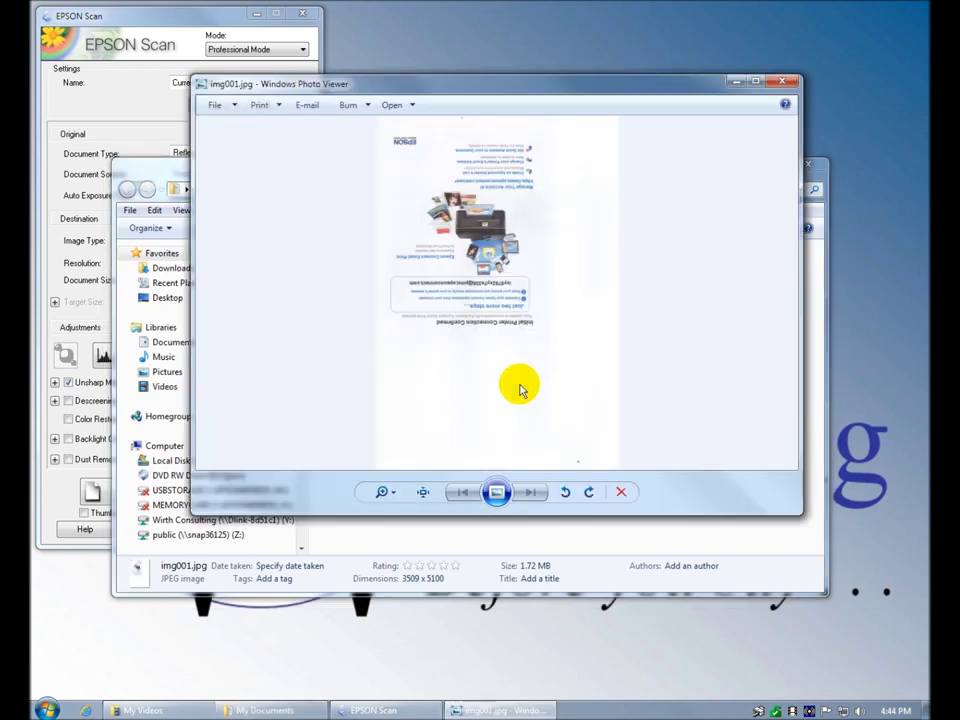
click(590, 492)
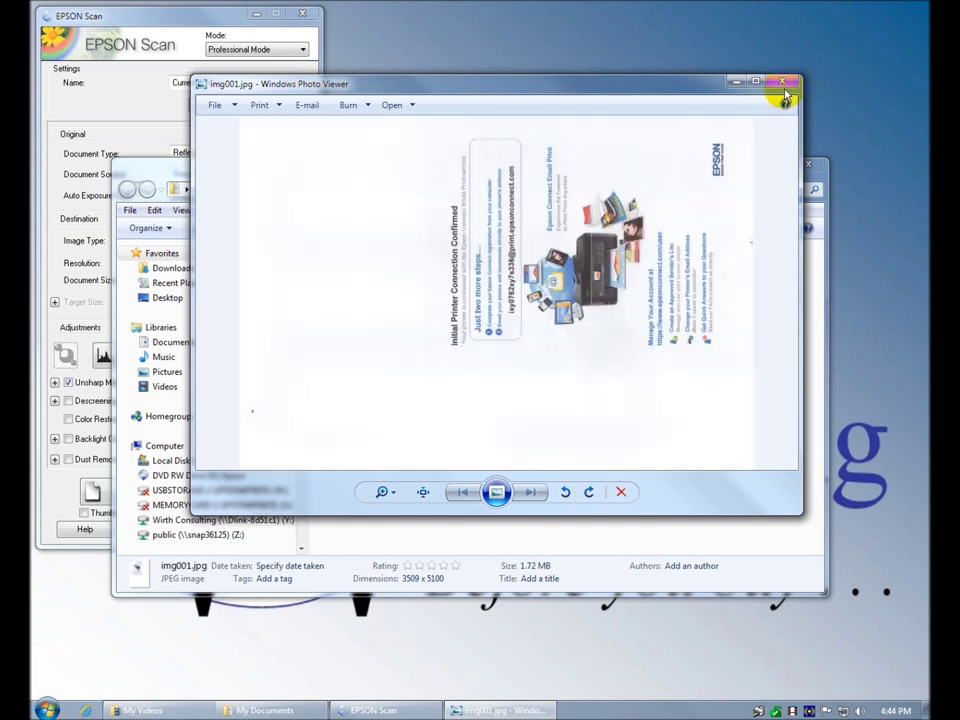
click(589, 491)
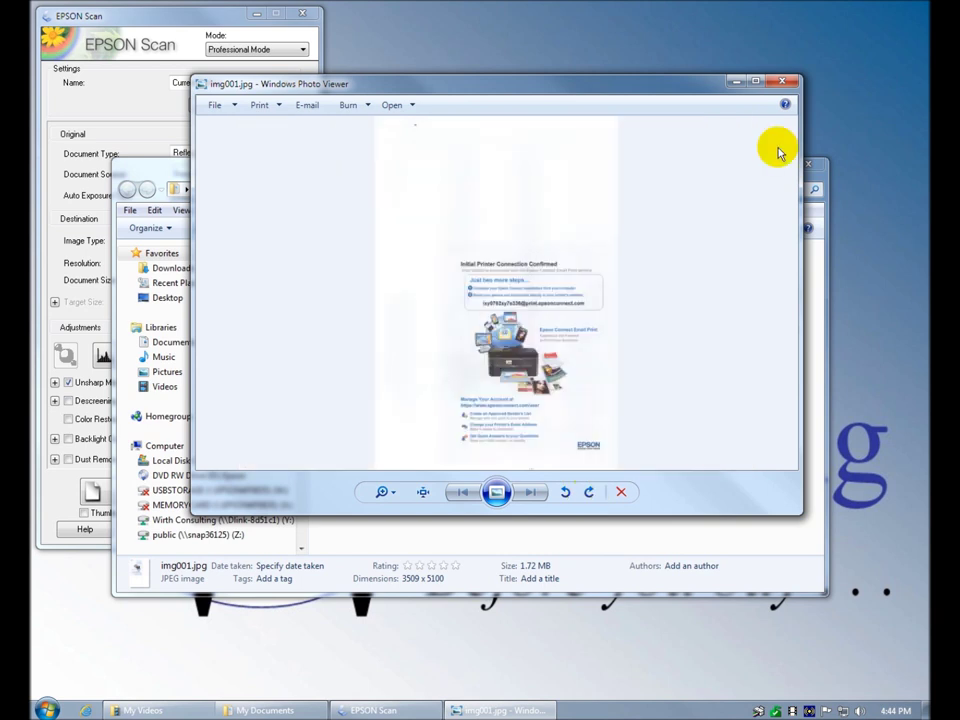
- Bring EPSON Scan to the front and close it
click(208, 22)
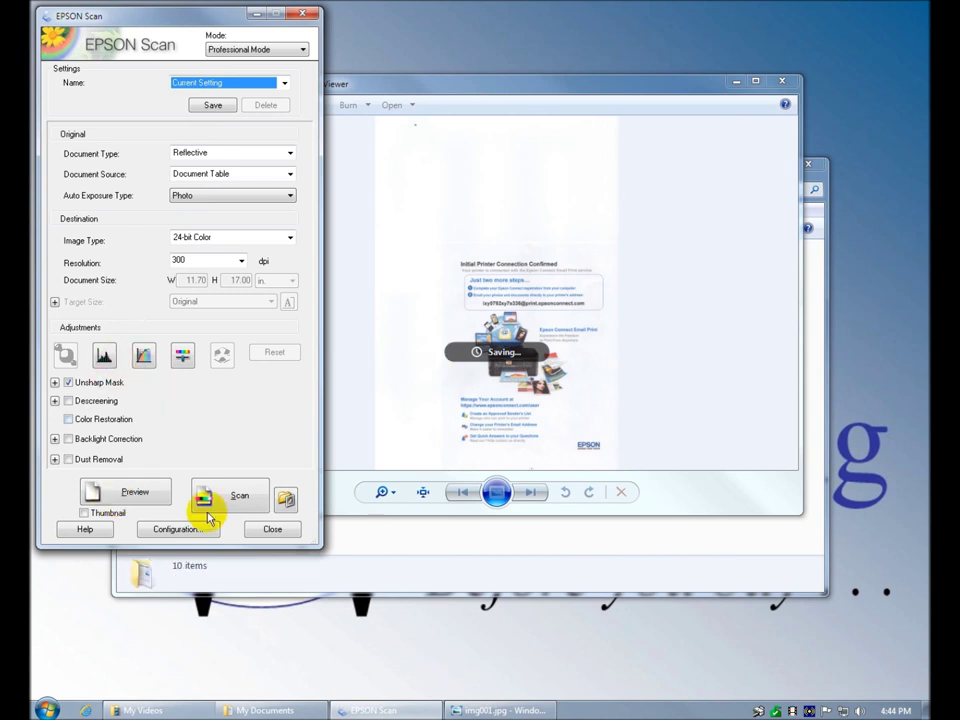
click(307, 15)
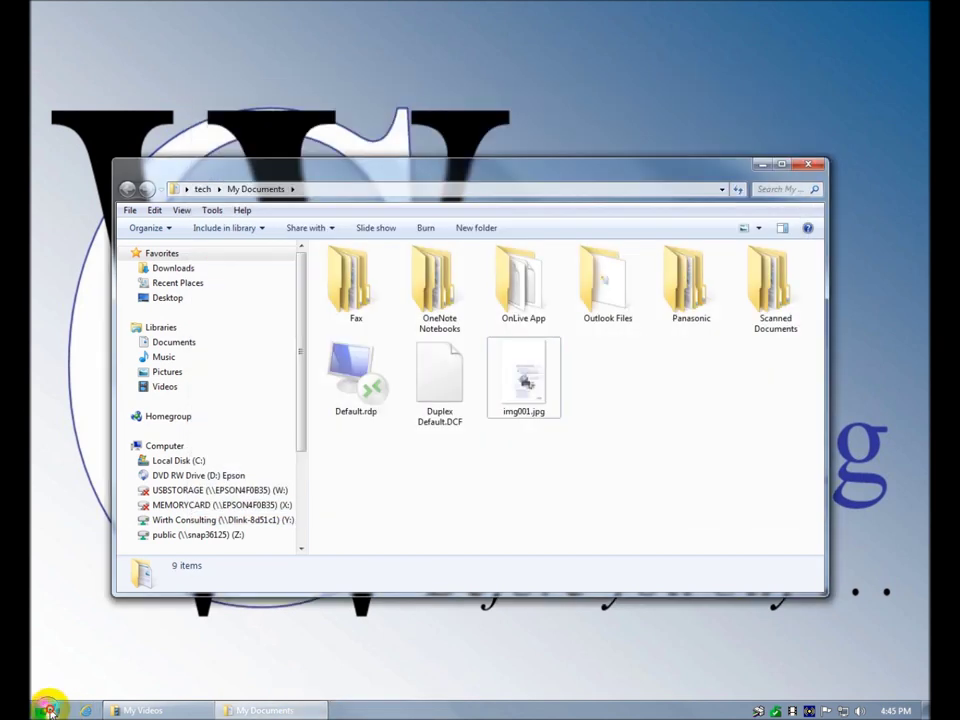
click(47, 708)
- Expand the EPSON folder's WorkForce guide, WF-7520 Series, EPSON Scan and Epson Connect subfolders, then collapse them
click(90, 653)
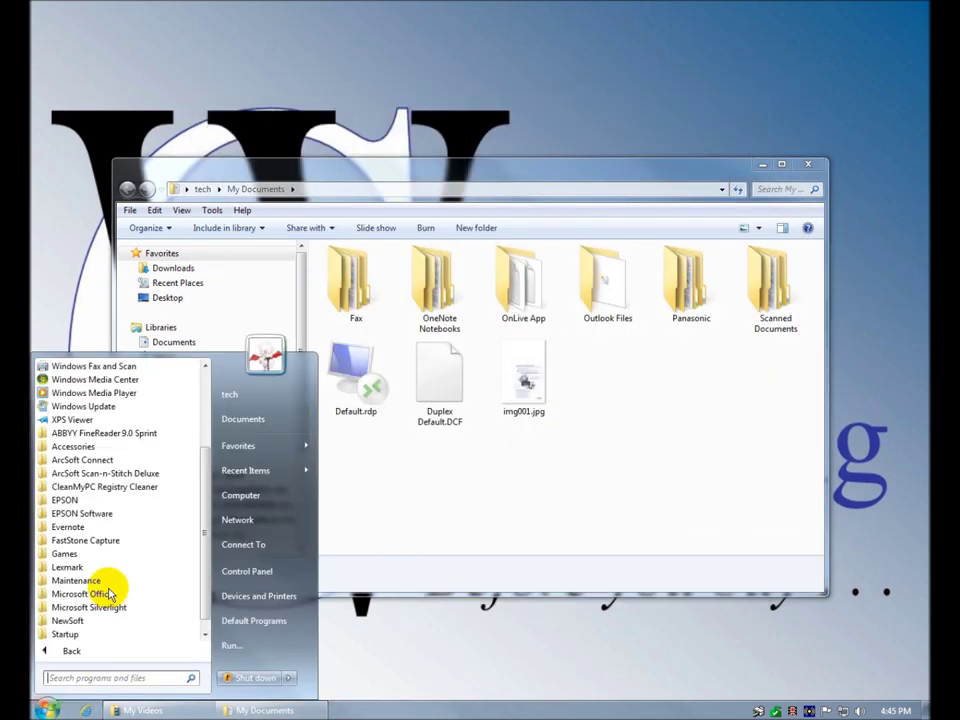
click(125, 500)
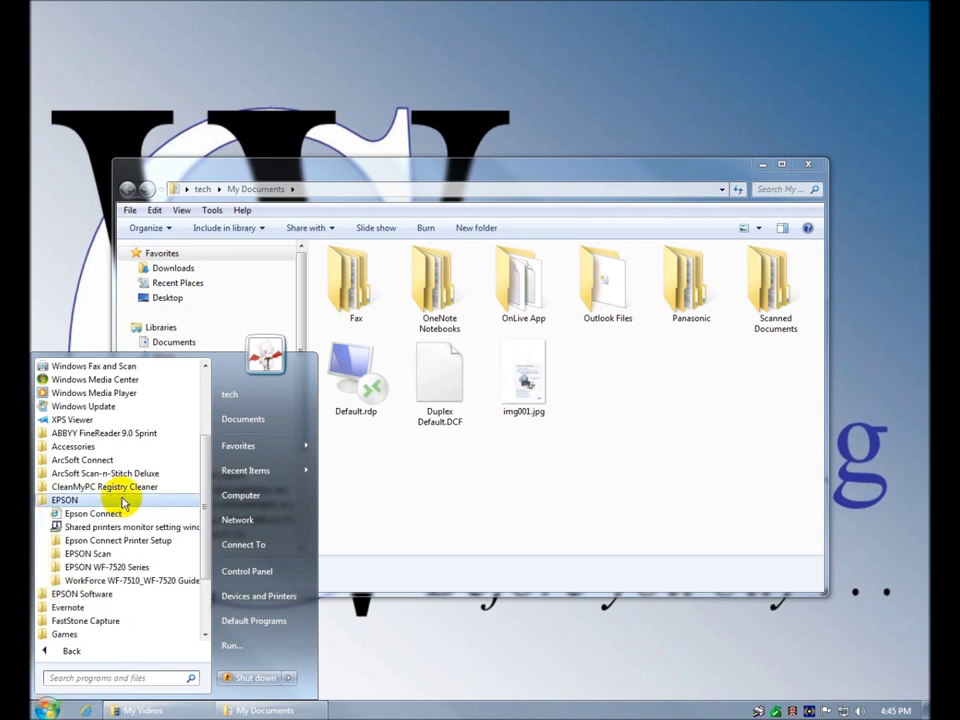
click(117, 580)
click(117, 568)
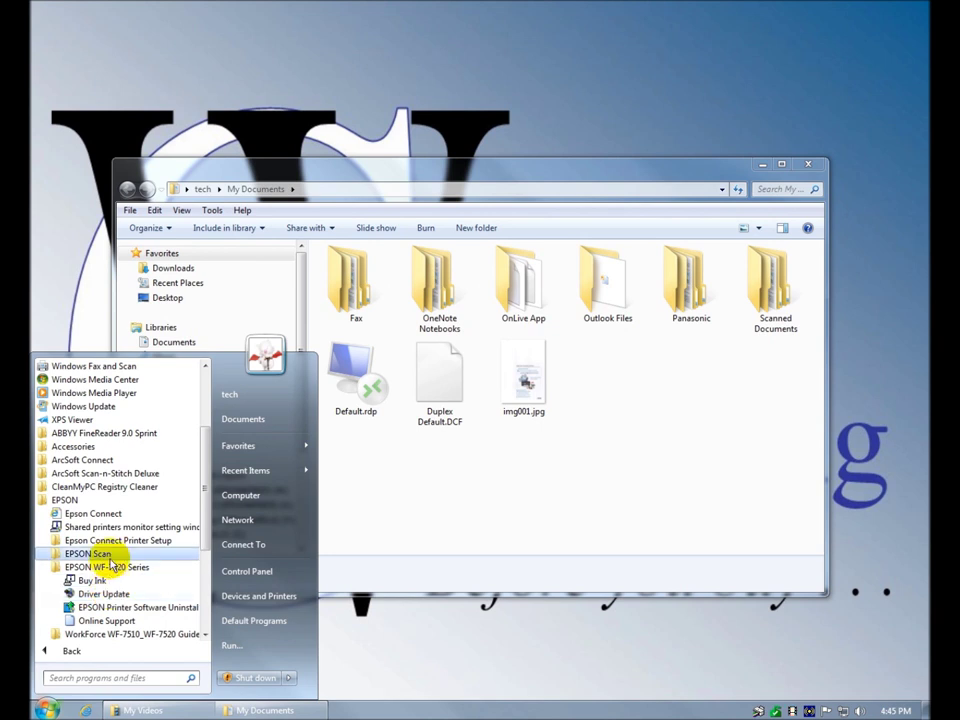
click(108, 555)
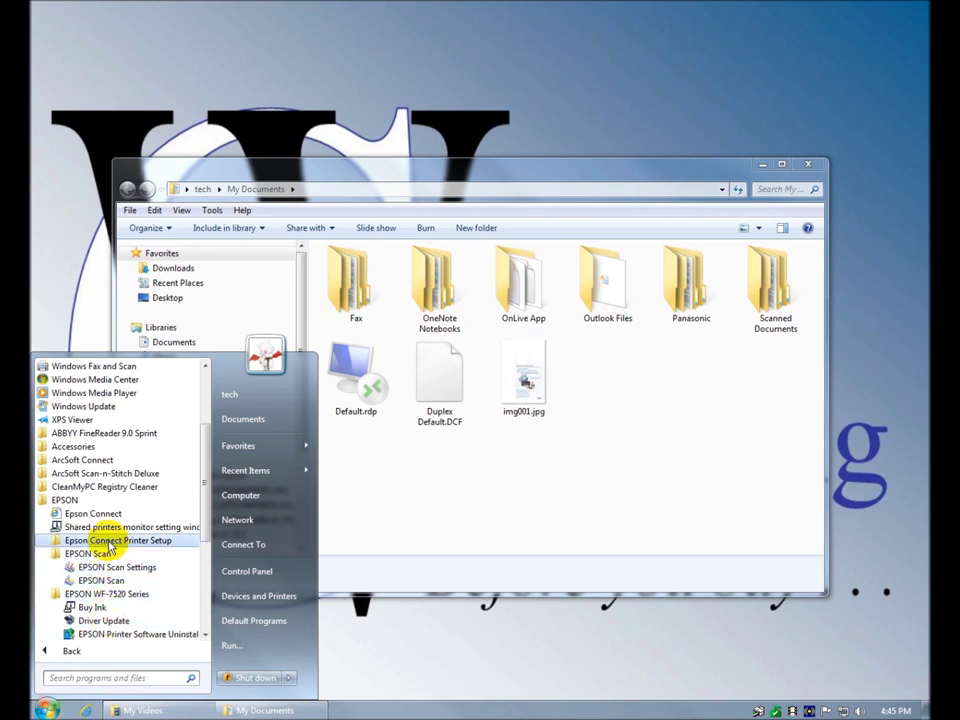
click(110, 541)
click(110, 541)
click(48, 500)
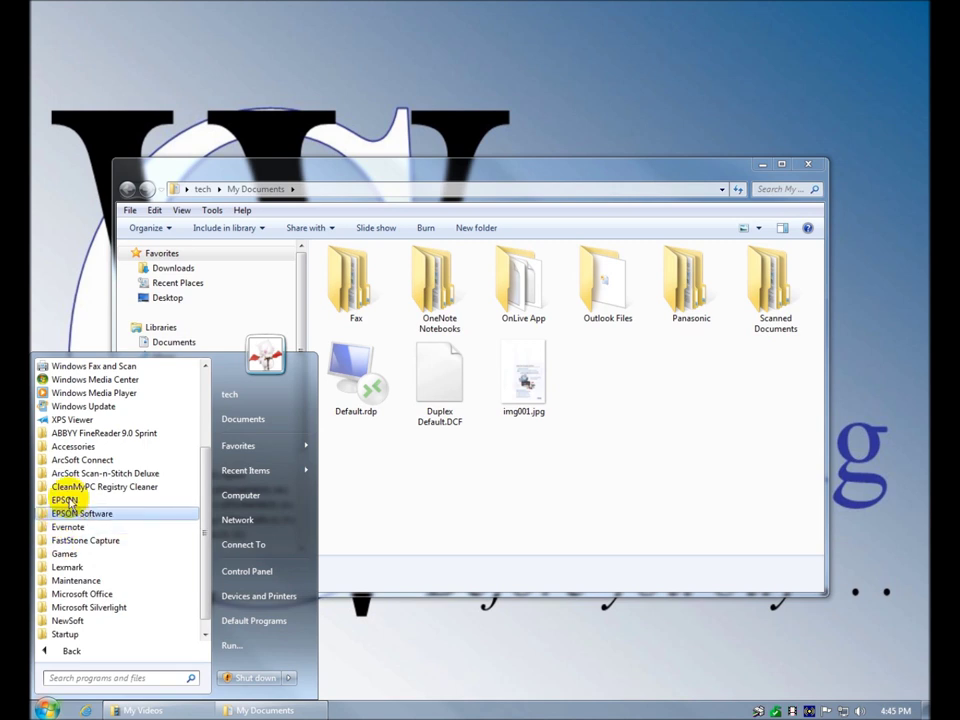
- Close the Start menu, view the WF-7520 tray icon's maintenance options, then dismiss them
click(759, 712)
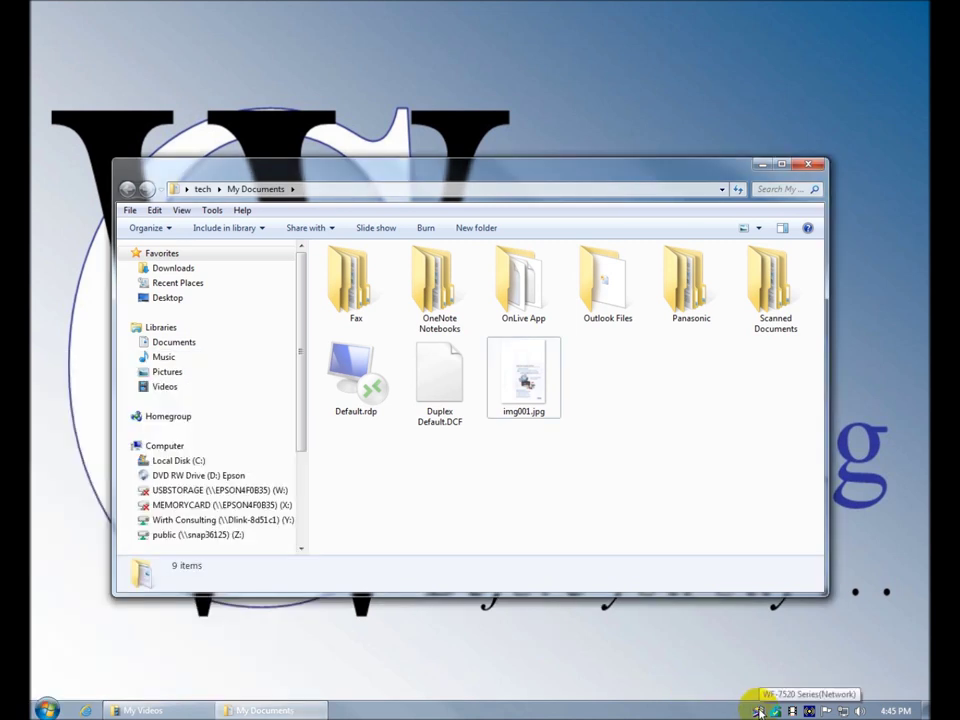
click(759, 712)
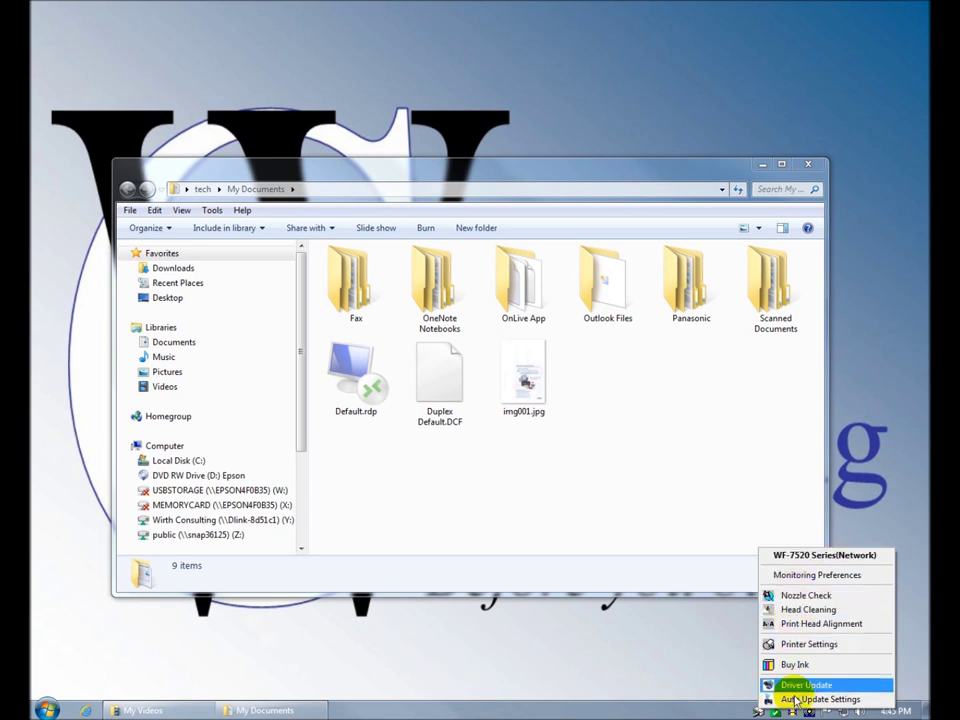
click(662, 663)
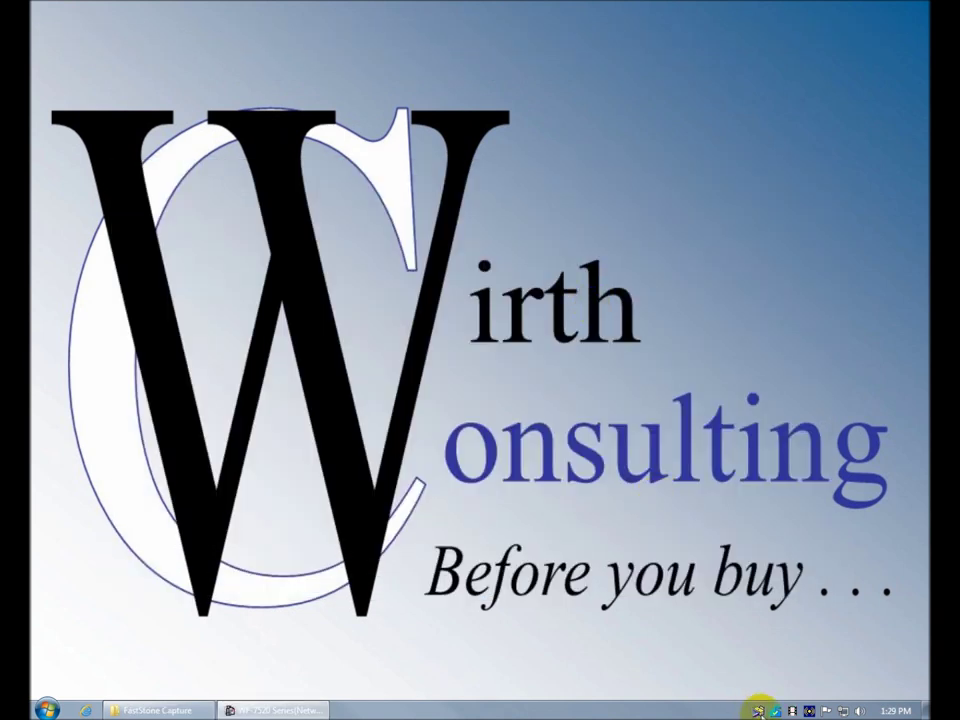
- Open Printer Settings from the WF-7520 tray icon's right-click menu
right_click(758, 711)
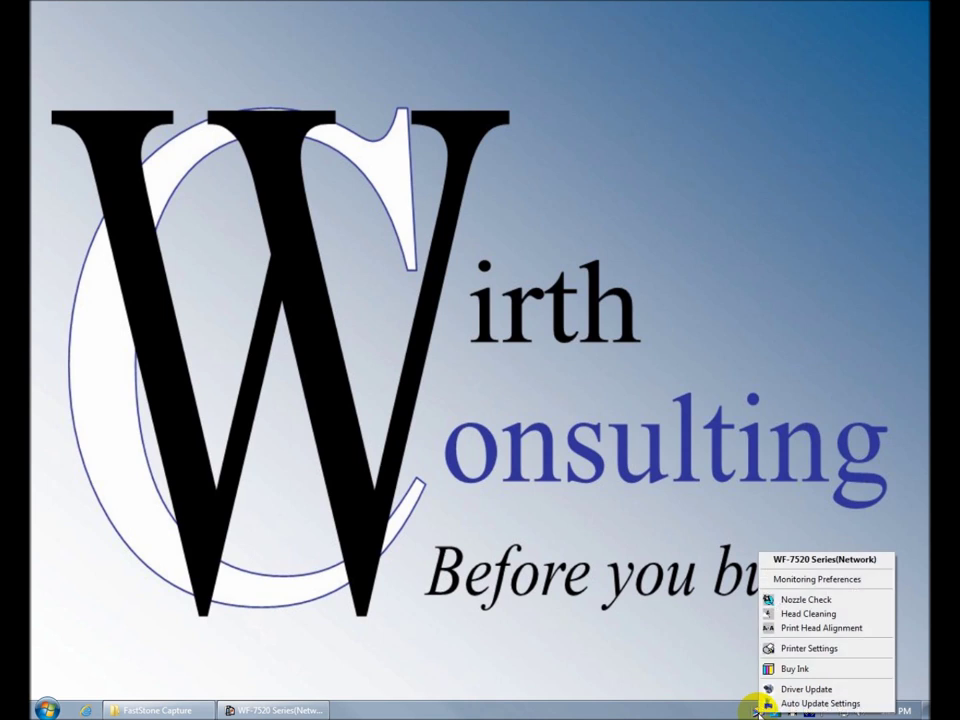
click(808, 648)
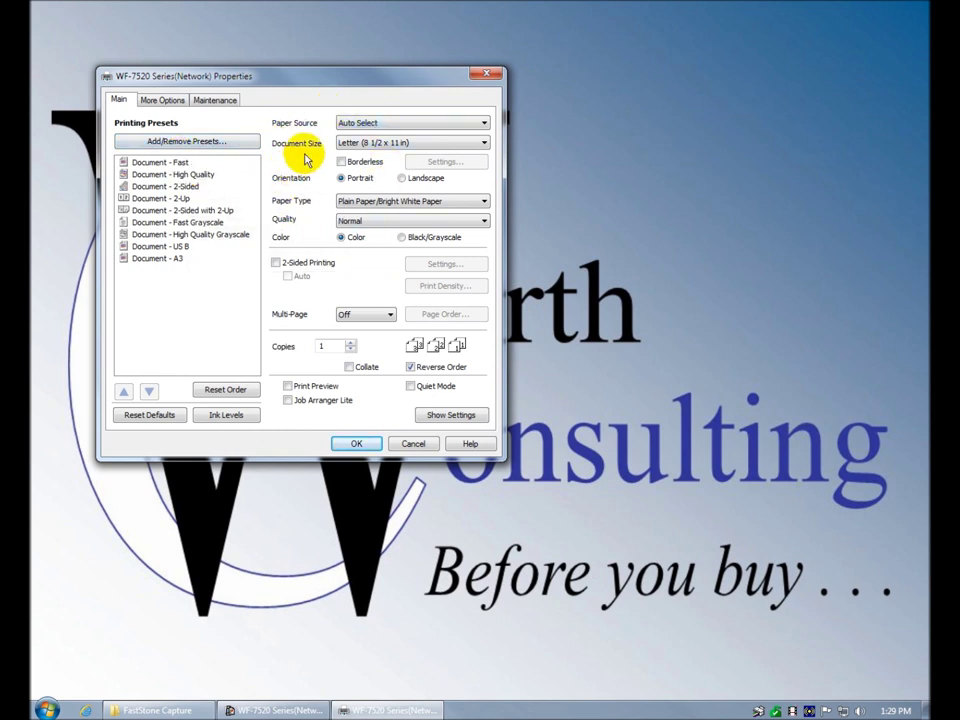
- Review source, size and paper type lists, keeping Auto Select, Letter and Plain Paper, then open the Quality list
click(483, 124)
click(483, 124)
click(485, 144)
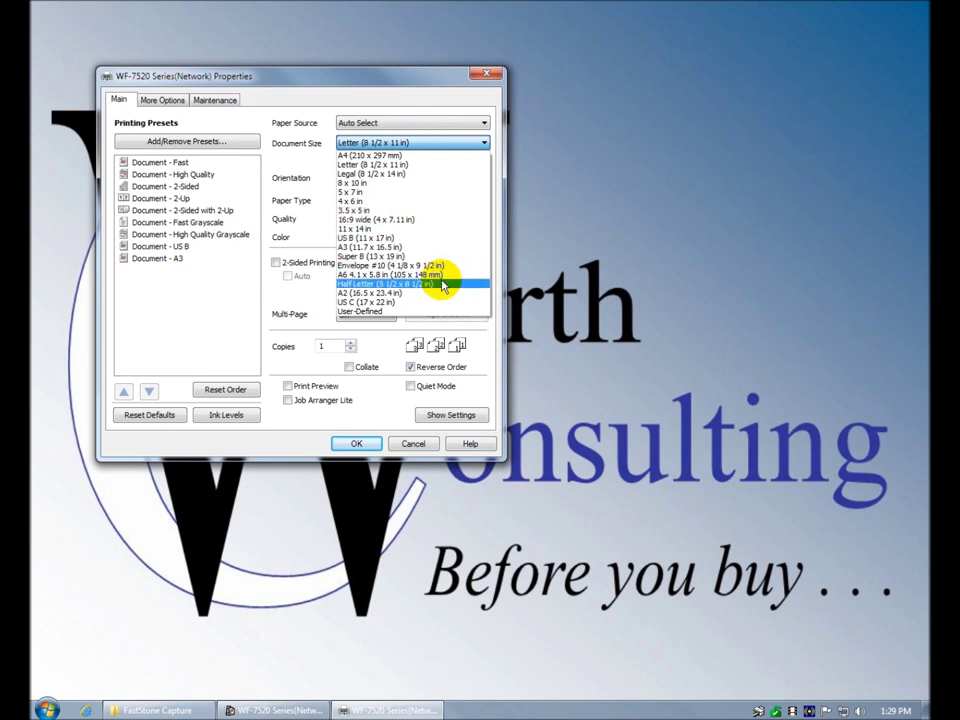
click(318, 160)
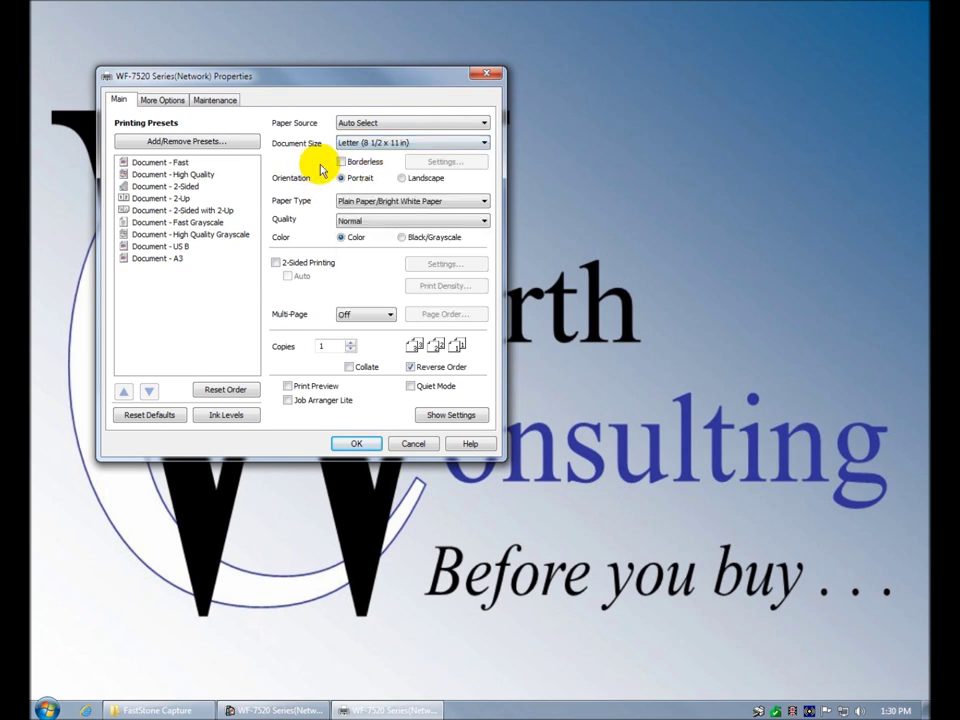
click(478, 214)
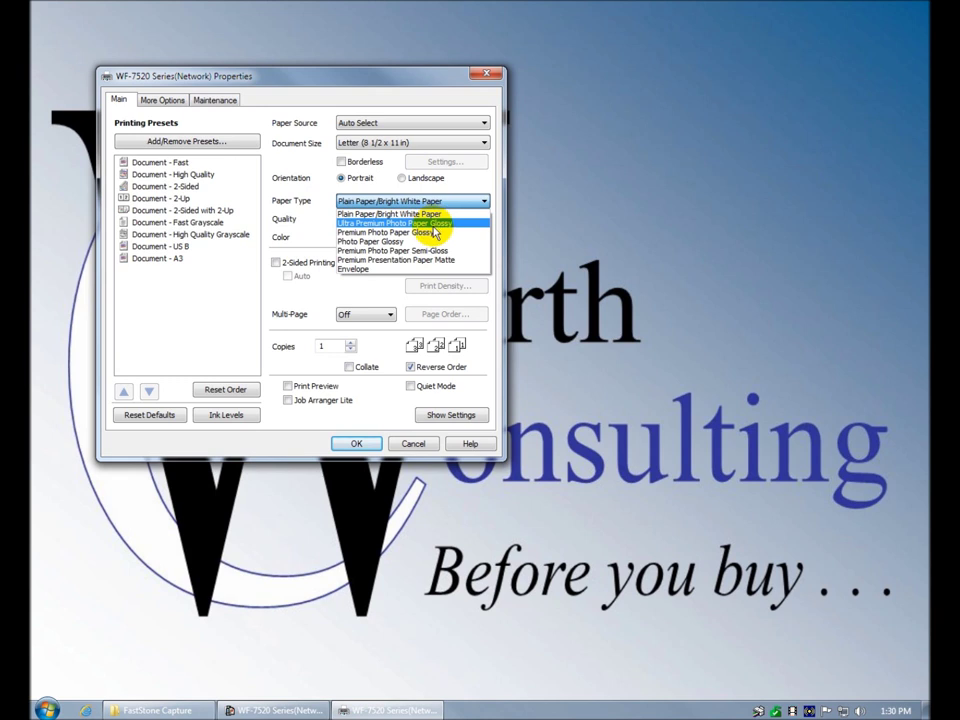
click(350, 296)
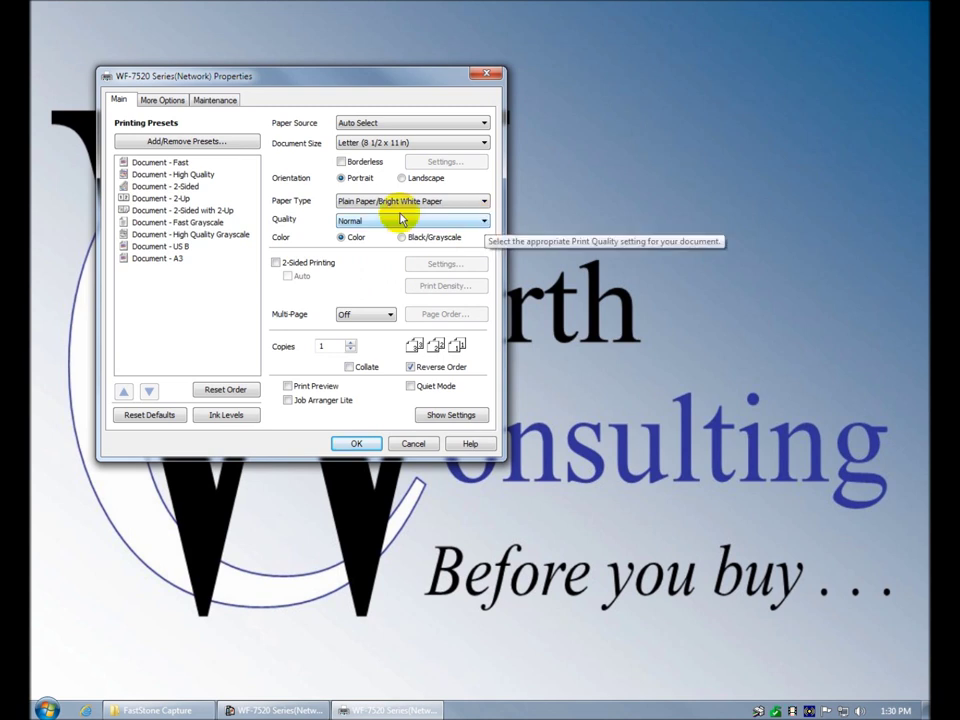
click(486, 222)
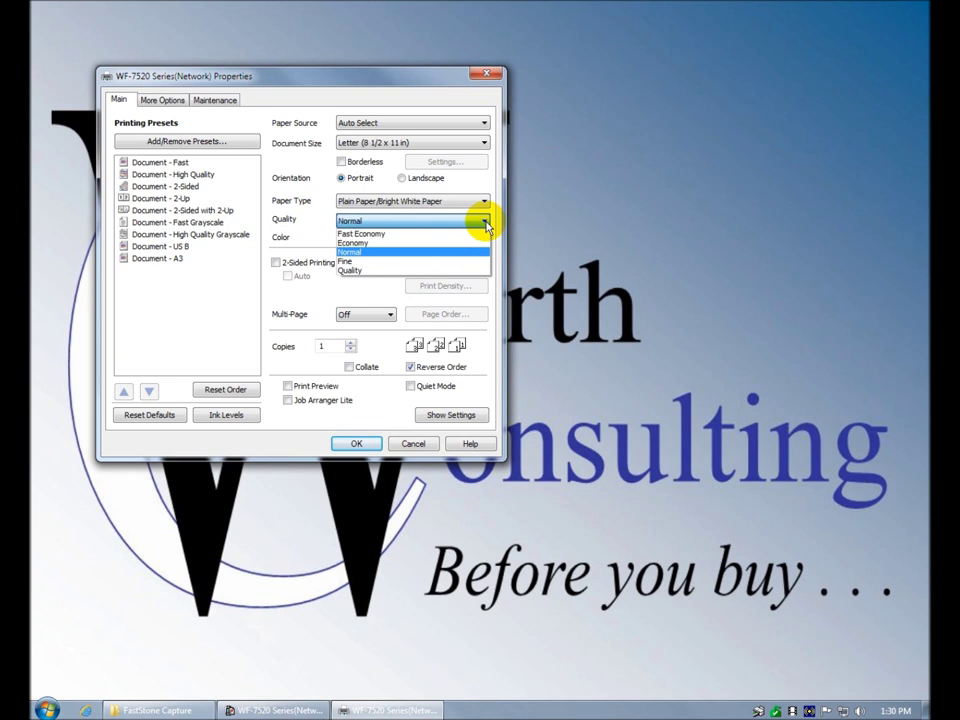
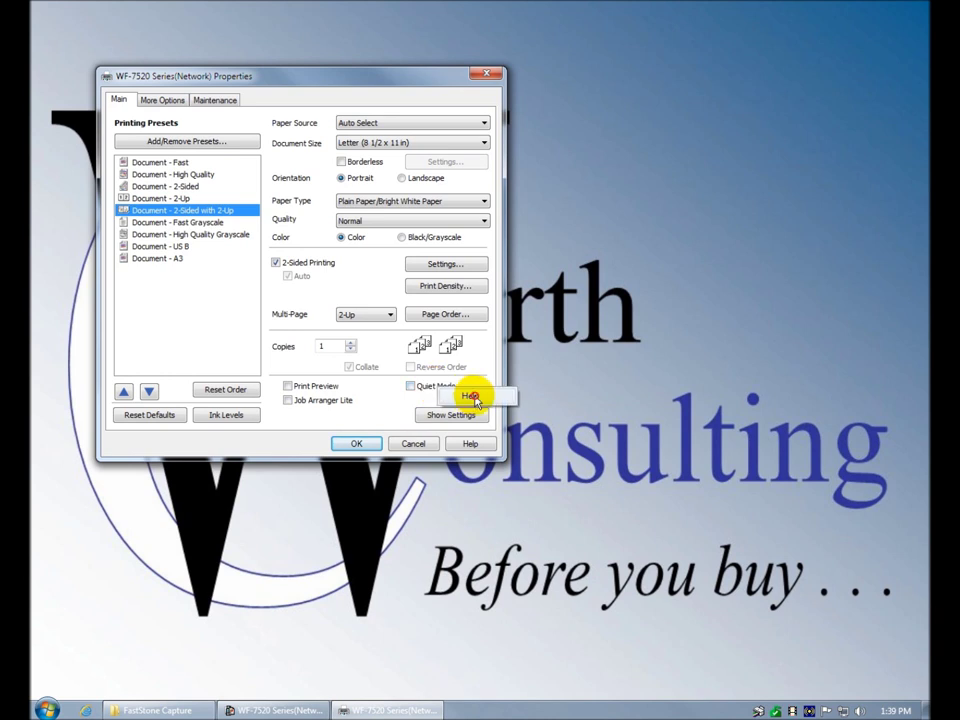
click(467, 395)
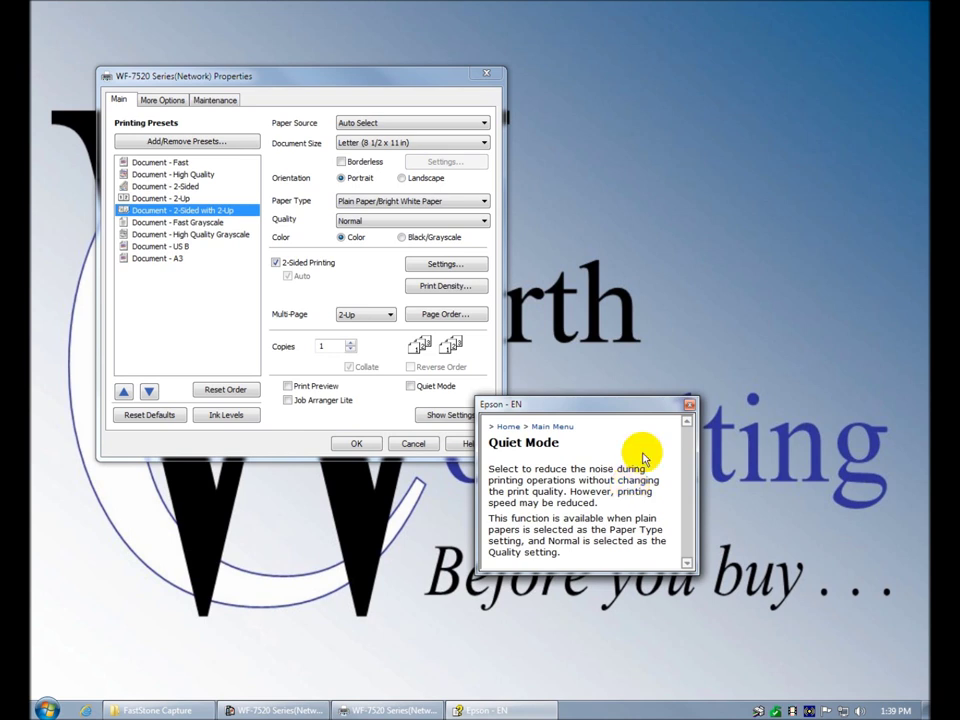
click(690, 405)
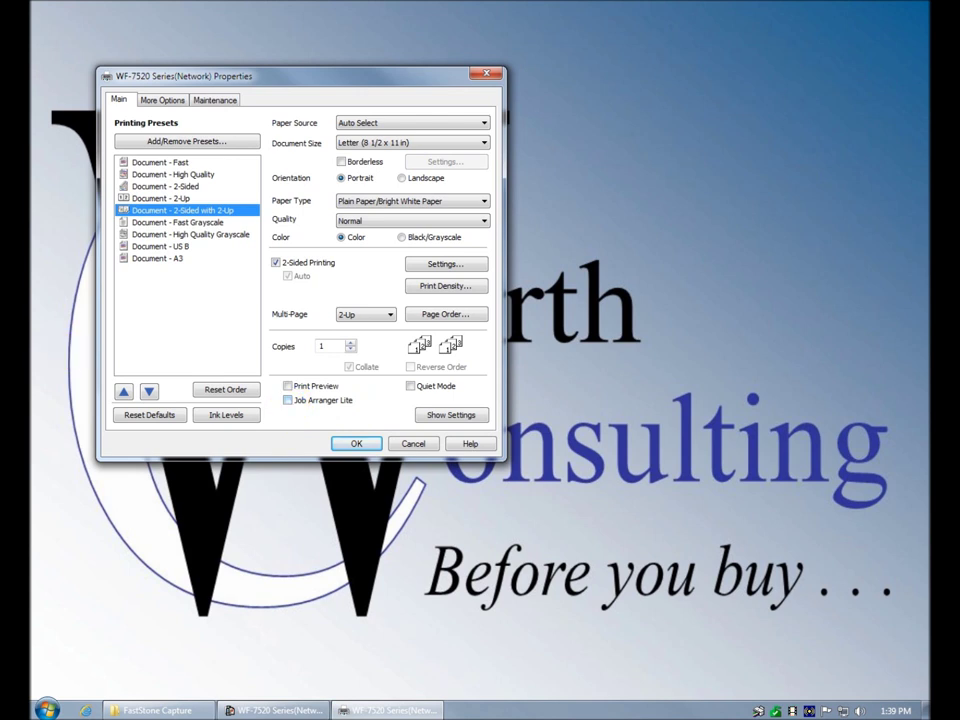
- Set the Job Arranger Lite print project's duplex option to None (single-sided)
click(118, 74)
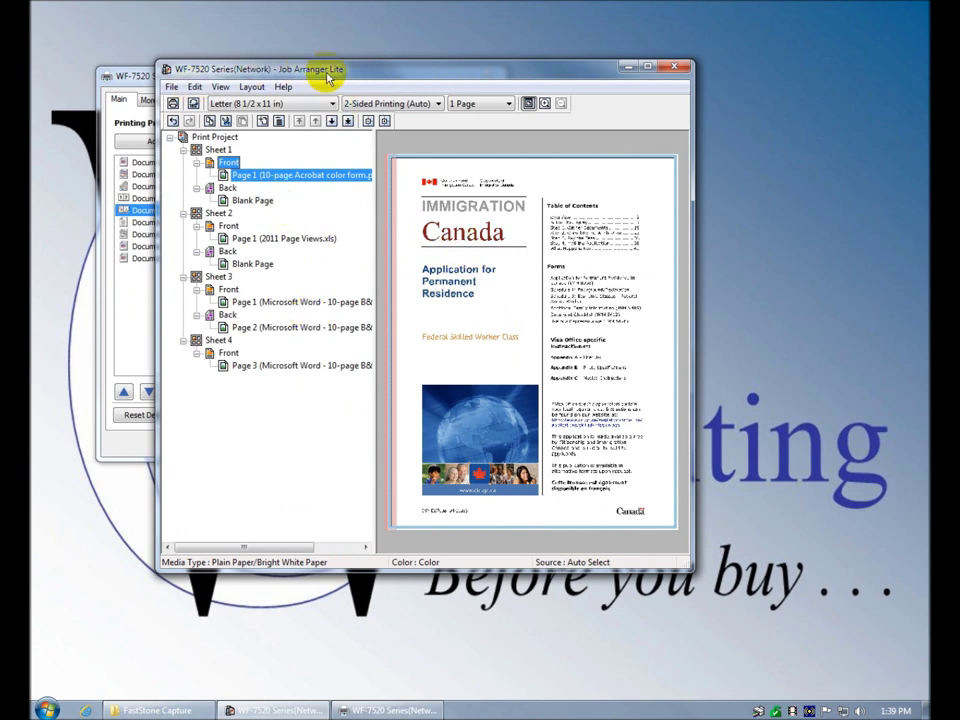
click(255, 177)
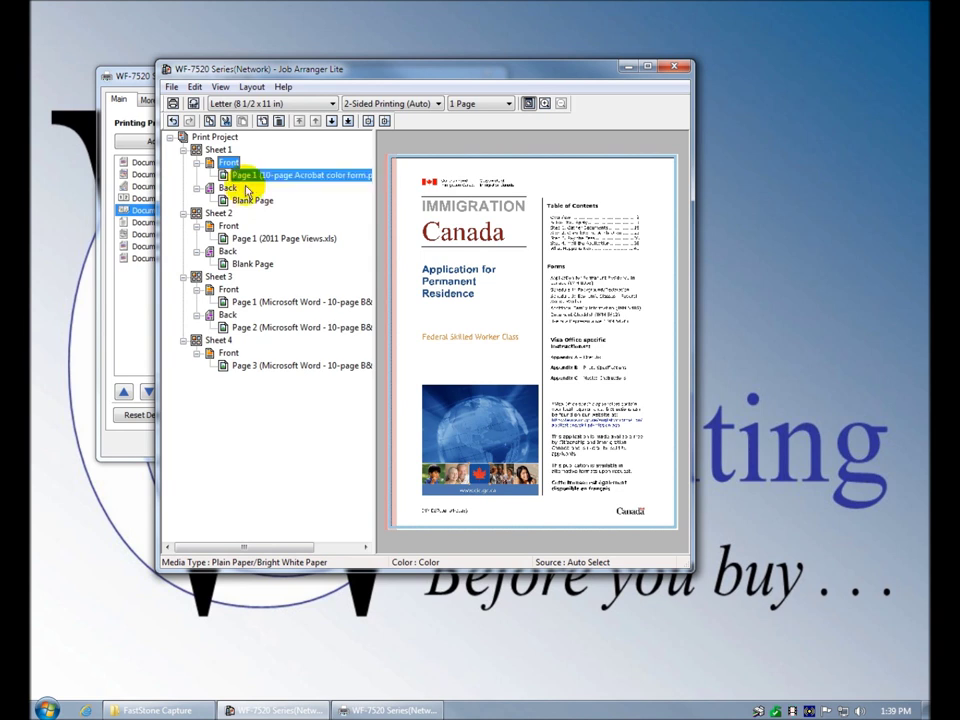
click(437, 104)
click(434, 114)
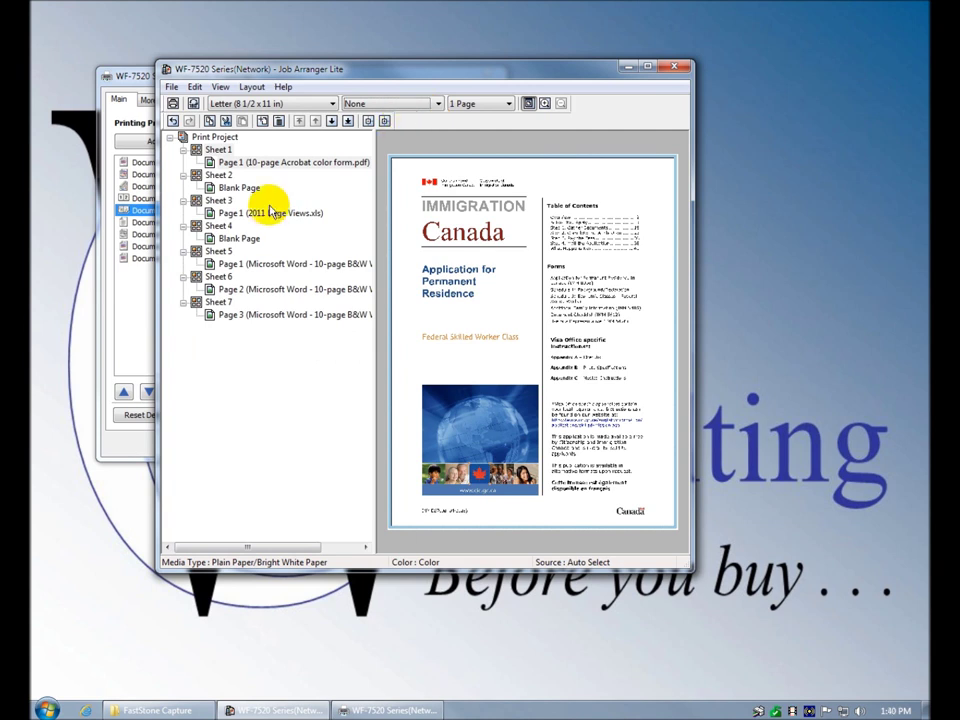
- Move the Word document's Page 1 from Sheet 5 up to Sheet 2
drag(262, 165, 283, 268)
click(279, 213)
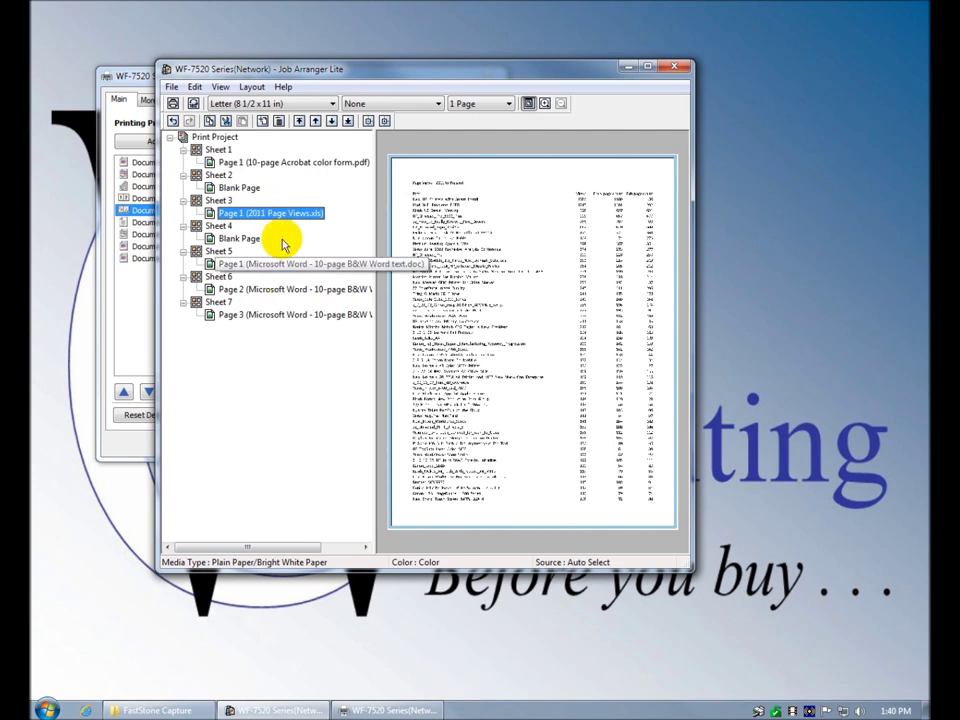
click(283, 165)
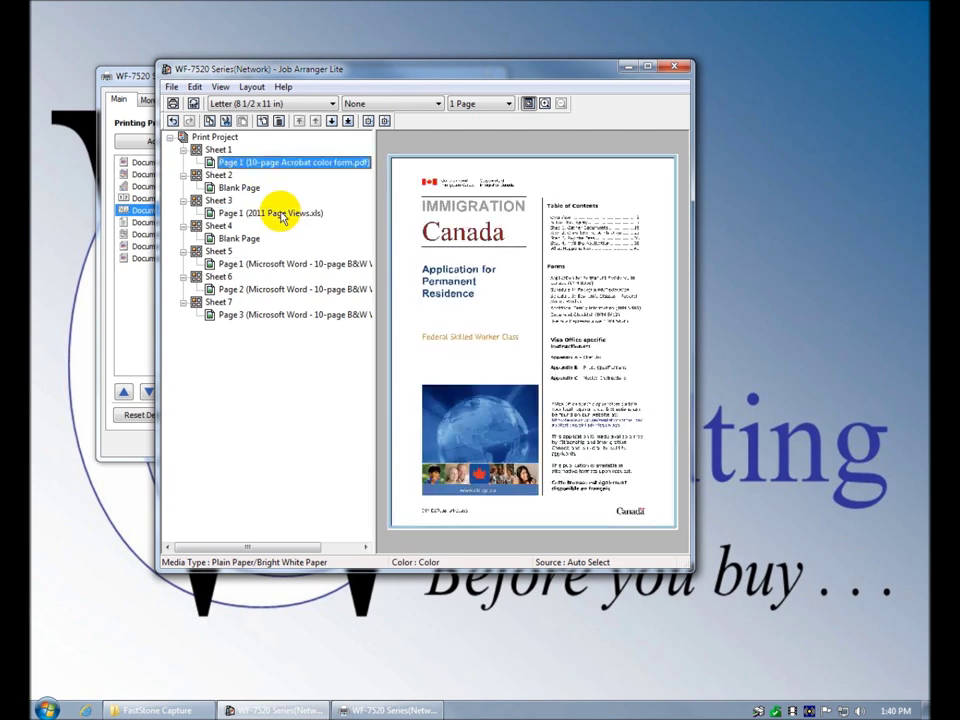
click(275, 213)
click(283, 265)
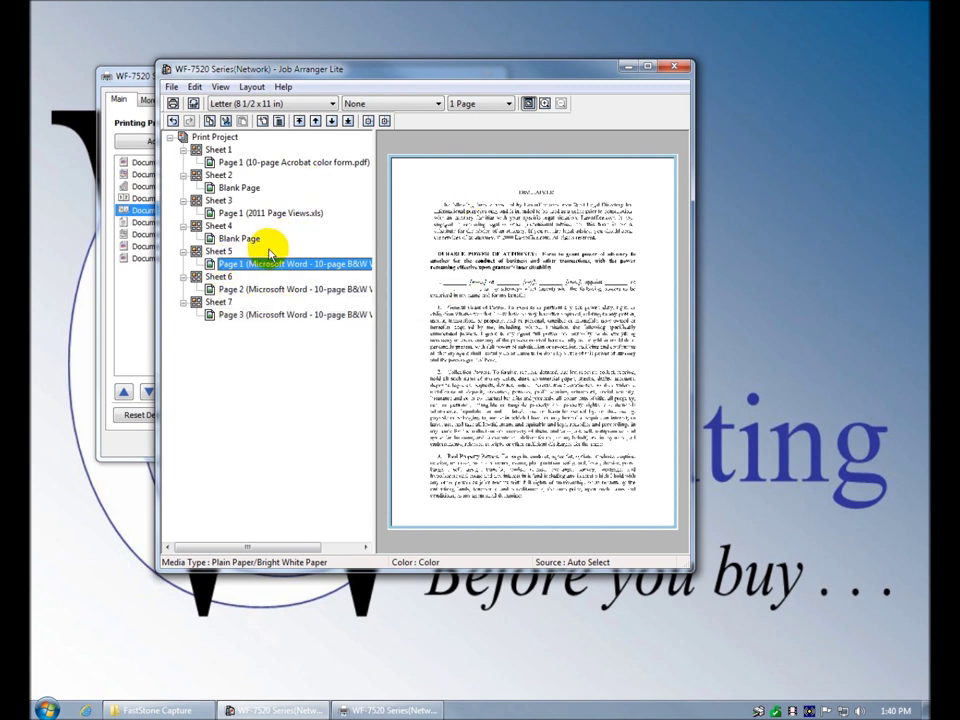
drag(201, 258, 403, 185)
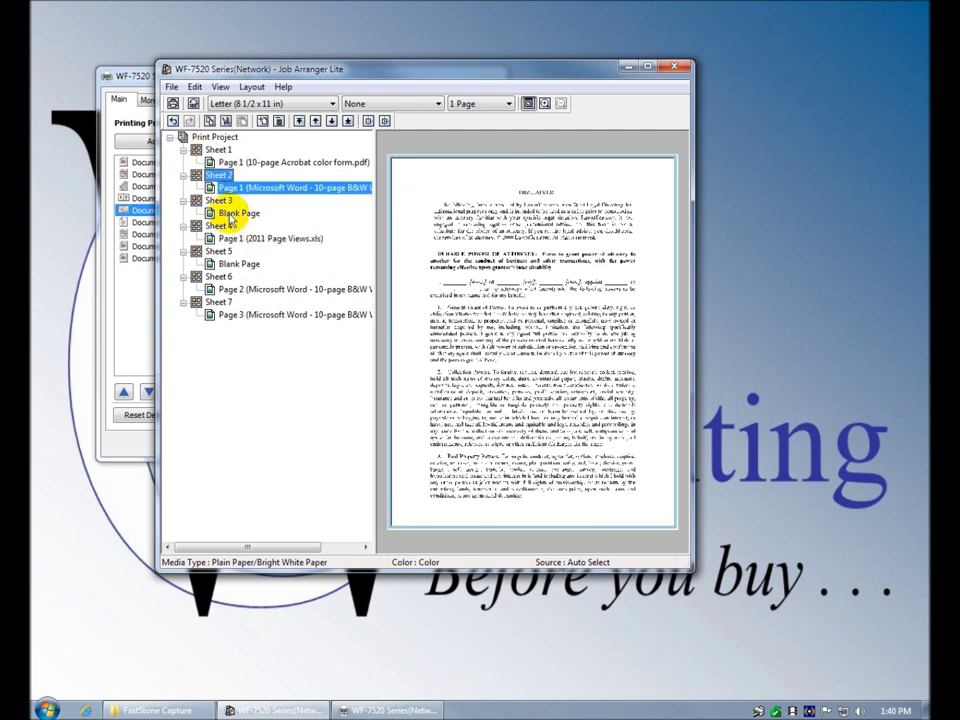
click(226, 214)
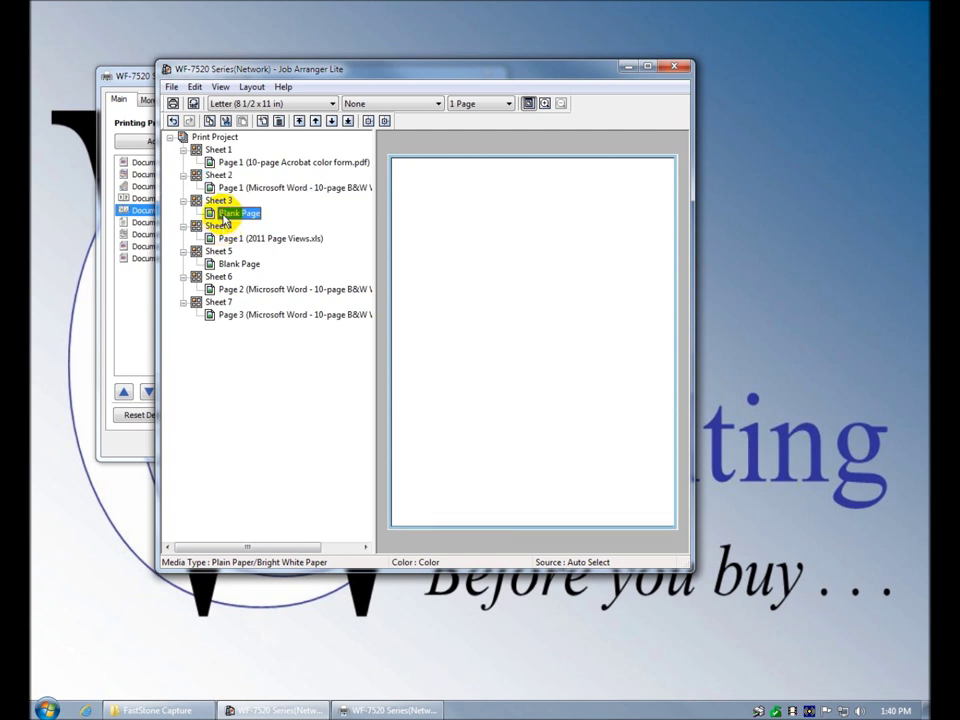
drag(236, 192, 242, 343)
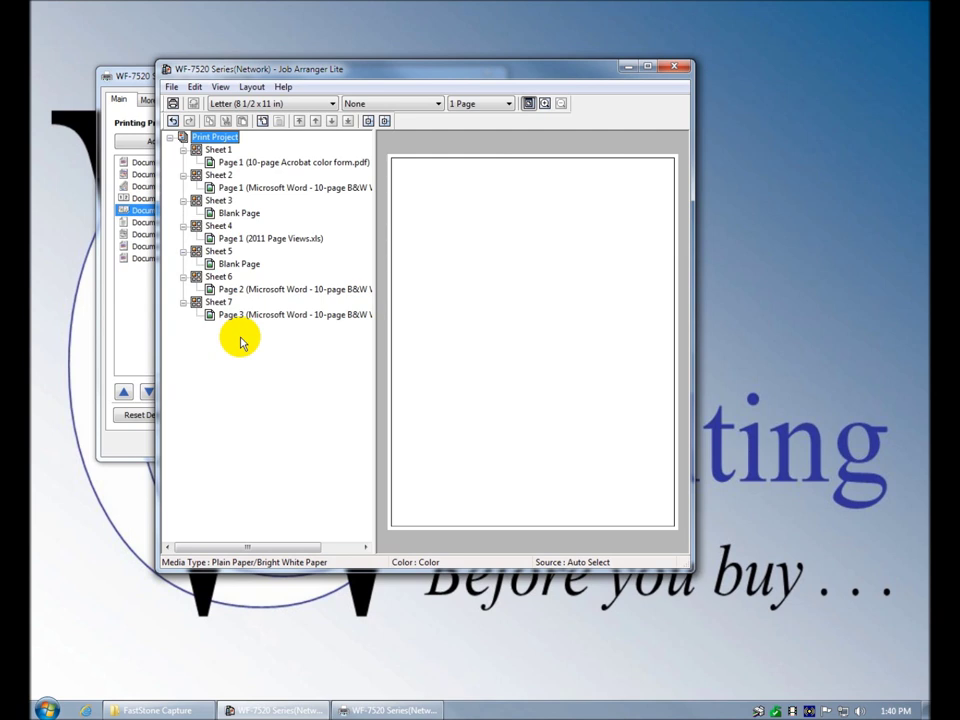
- Switch the project back to automatic 2-sided printing and review Sheets 1–2
click(438, 104)
click(421, 123)
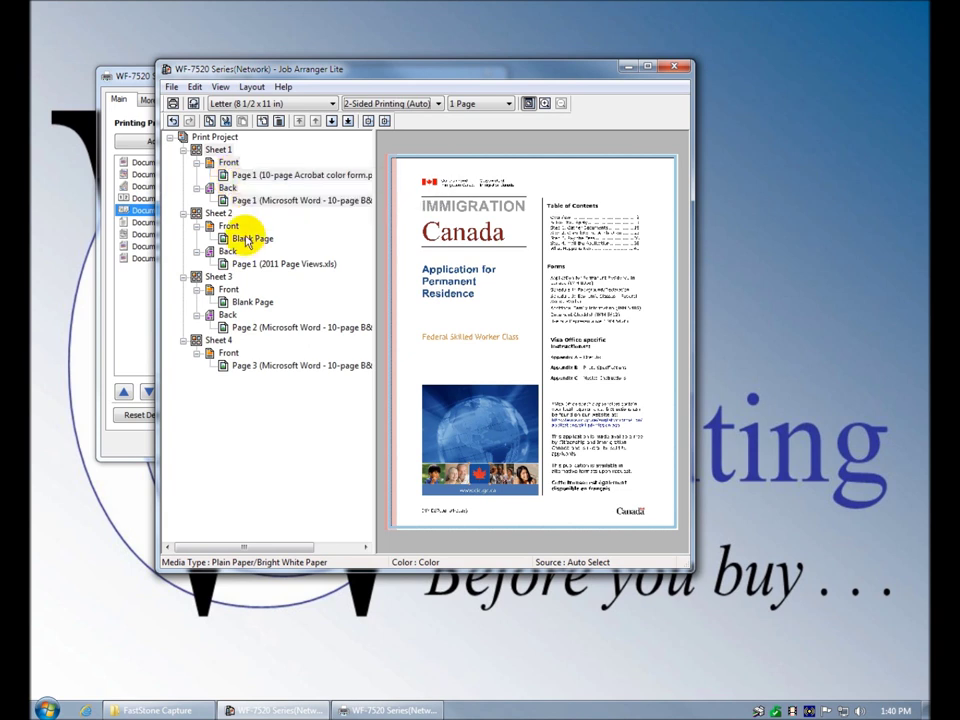
click(240, 188)
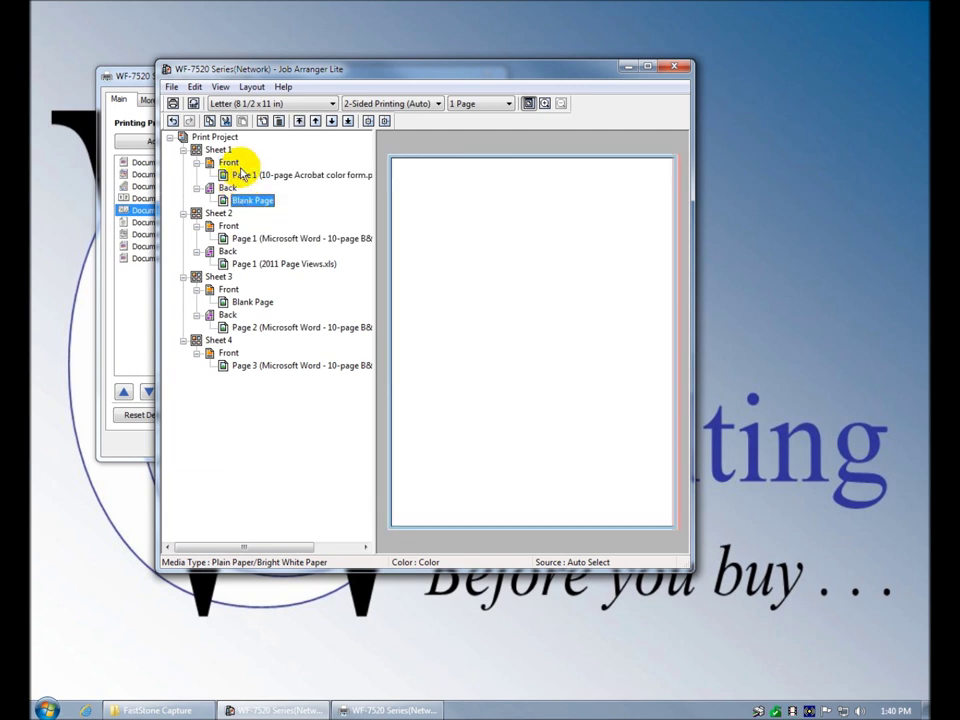
click(253, 176)
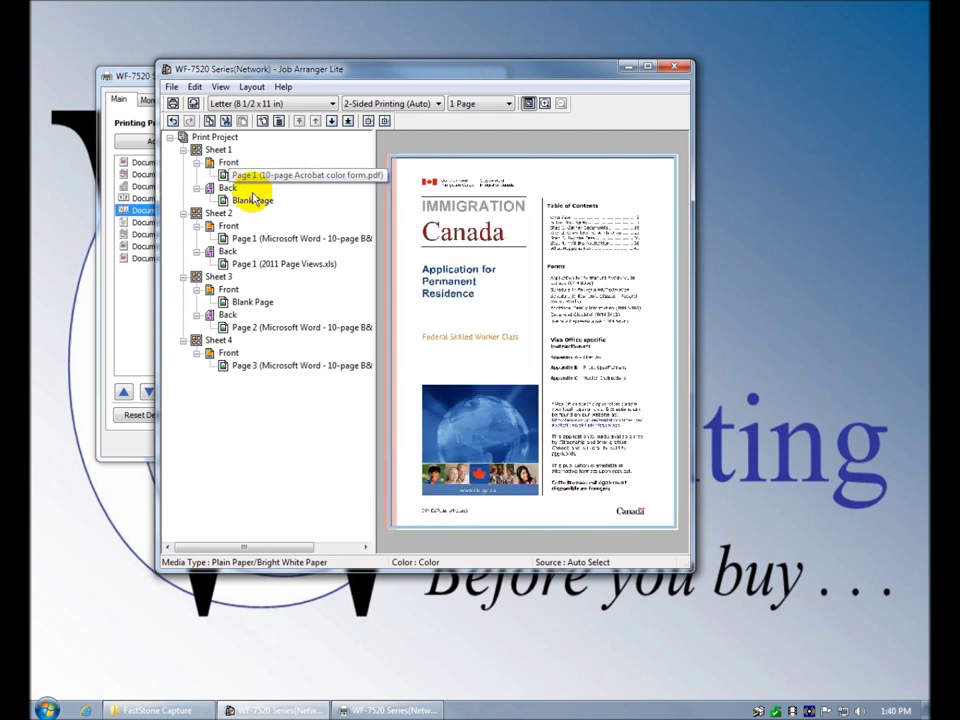
click(251, 201)
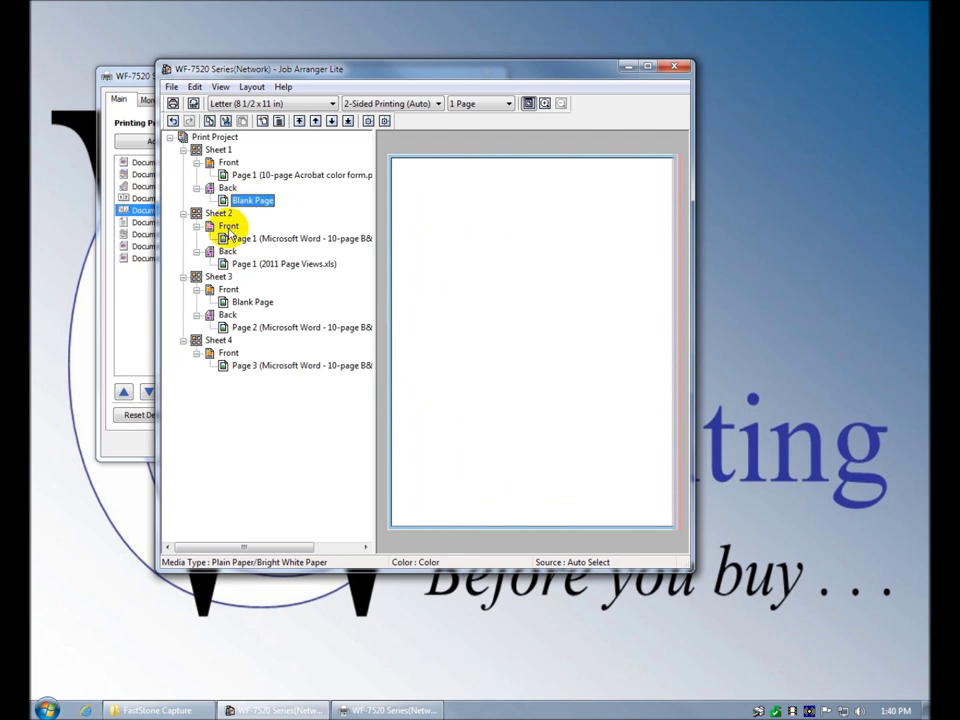
click(231, 237)
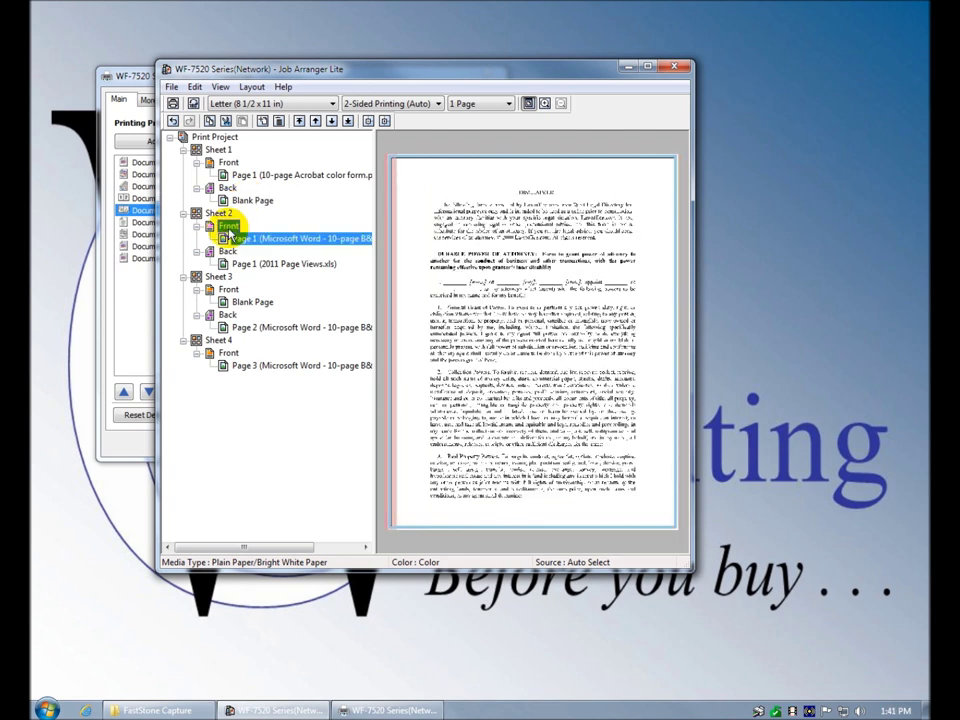
click(243, 265)
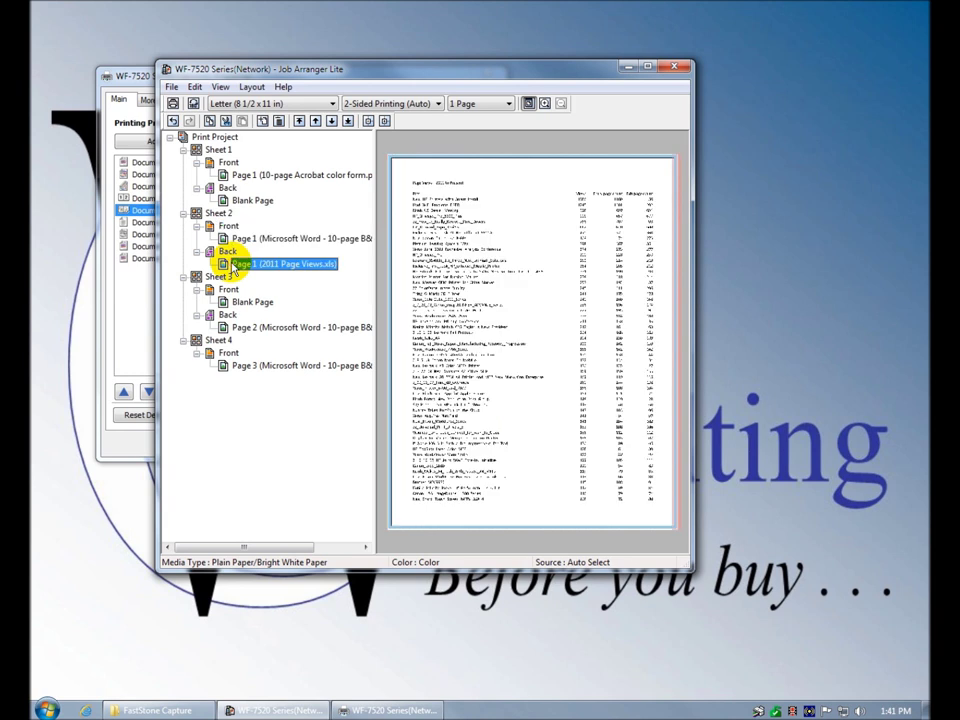
- Put a blank page on Sheet 2's back and the xls page on its front, moving Word Page 1 down
click(238, 304)
drag(240, 304, 240, 258)
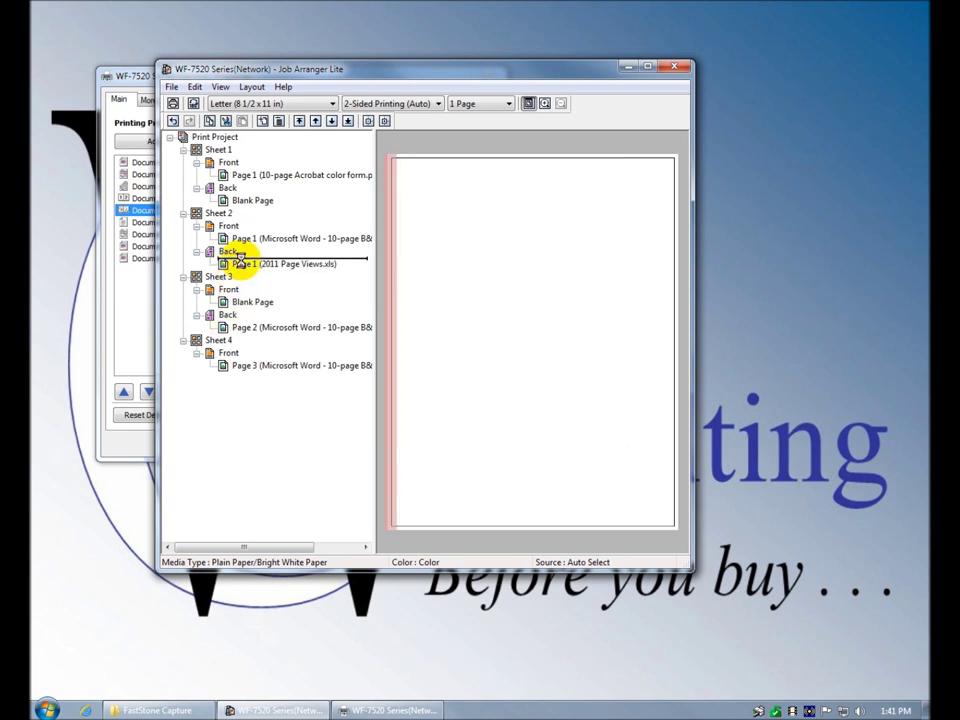
drag(240, 260, 242, 266)
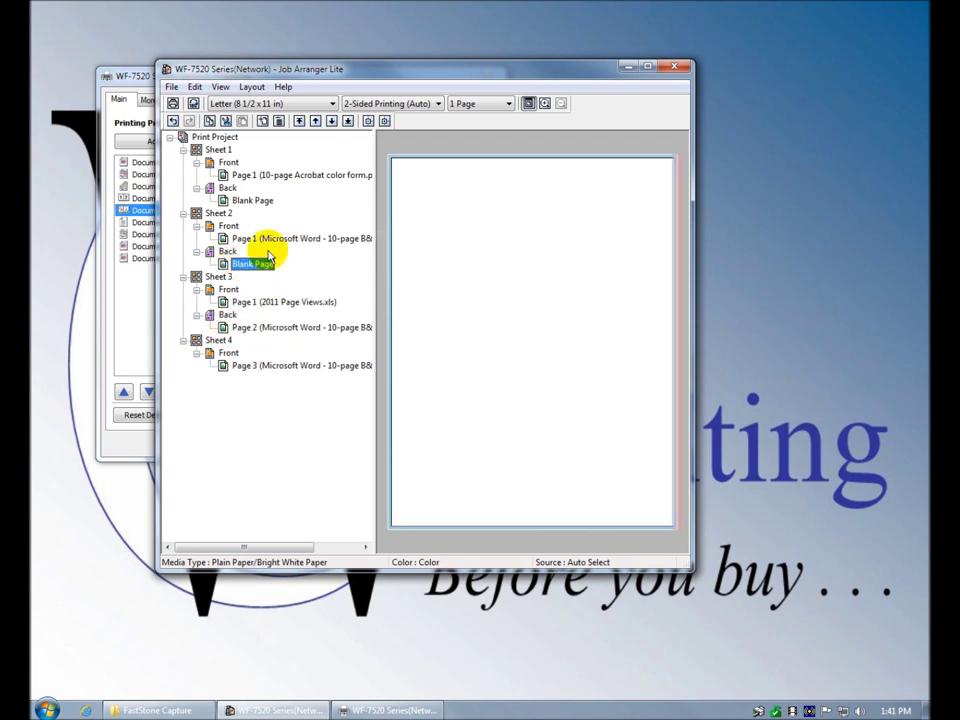
drag(257, 240, 260, 287)
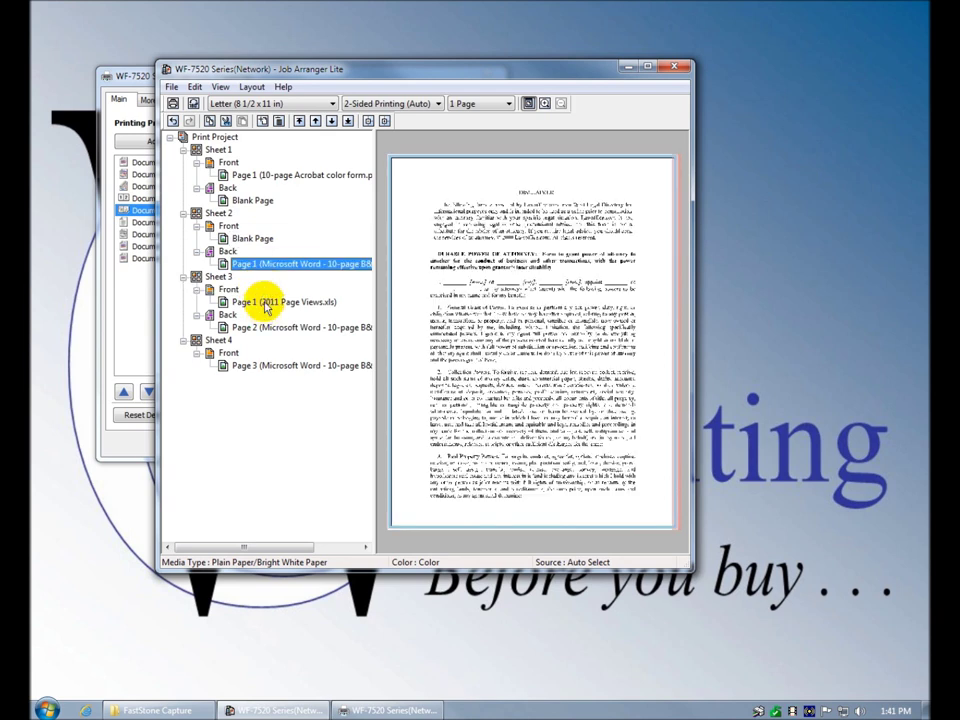
drag(266, 311, 268, 228)
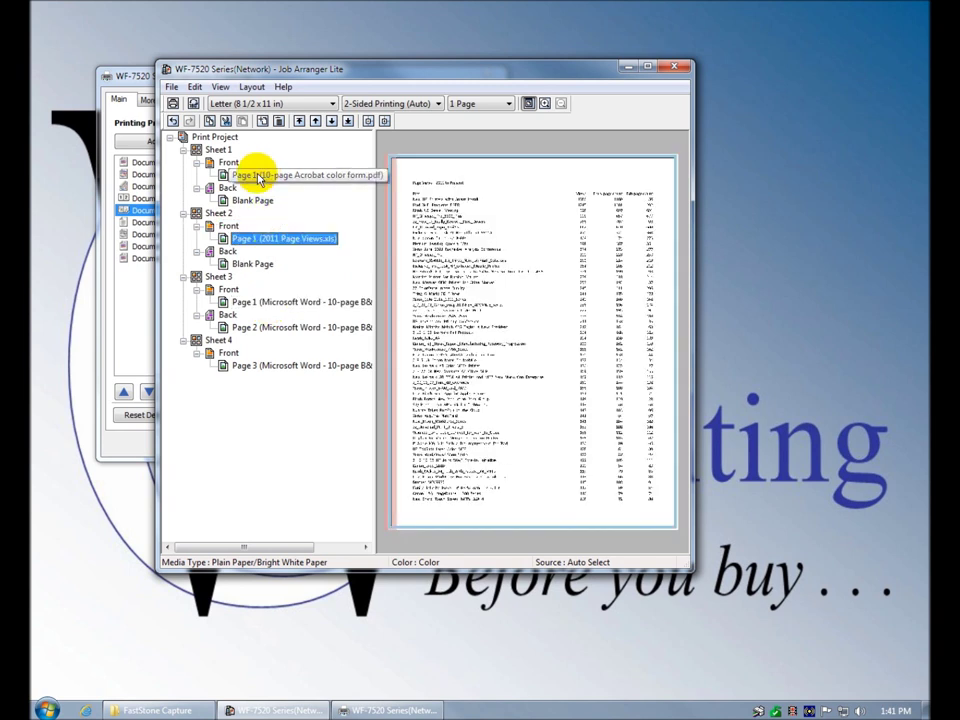
- Verify blank backs on Sheets 1–2, Word pages 1–2 on Sheet 3, Page 3 on Sheet 4
click(257, 177)
click(254, 200)
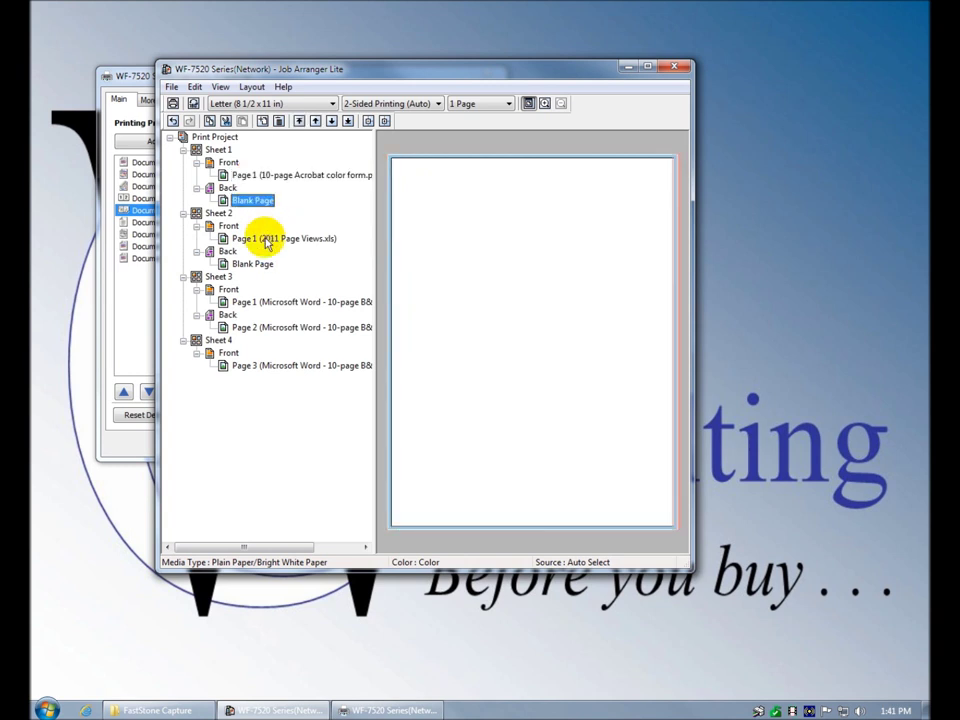
click(268, 240)
click(256, 262)
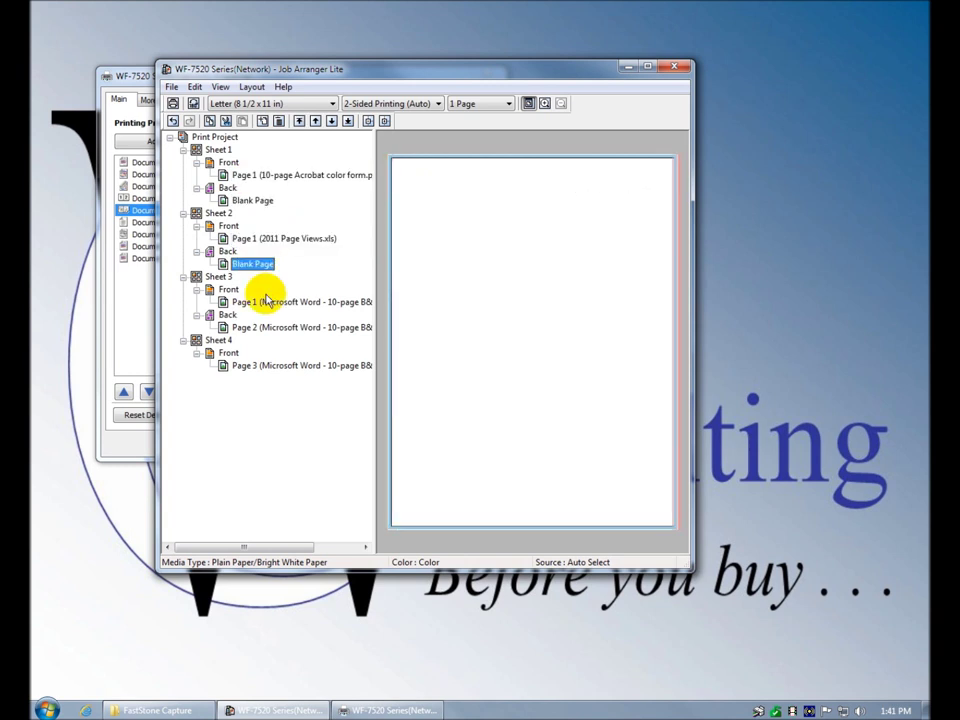
click(272, 301)
click(272, 328)
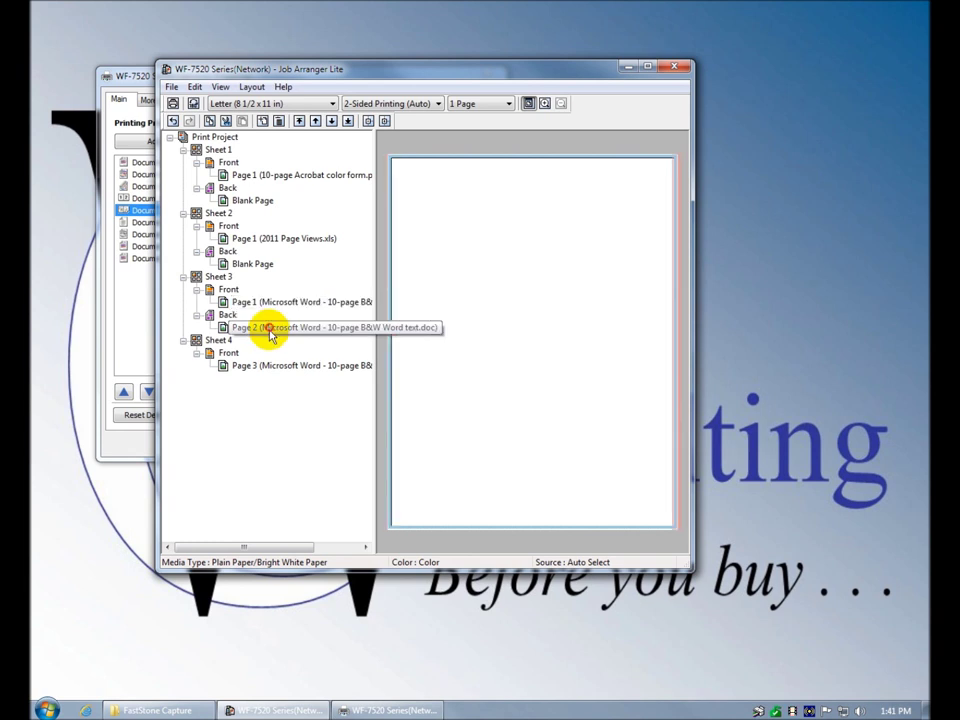
click(272, 366)
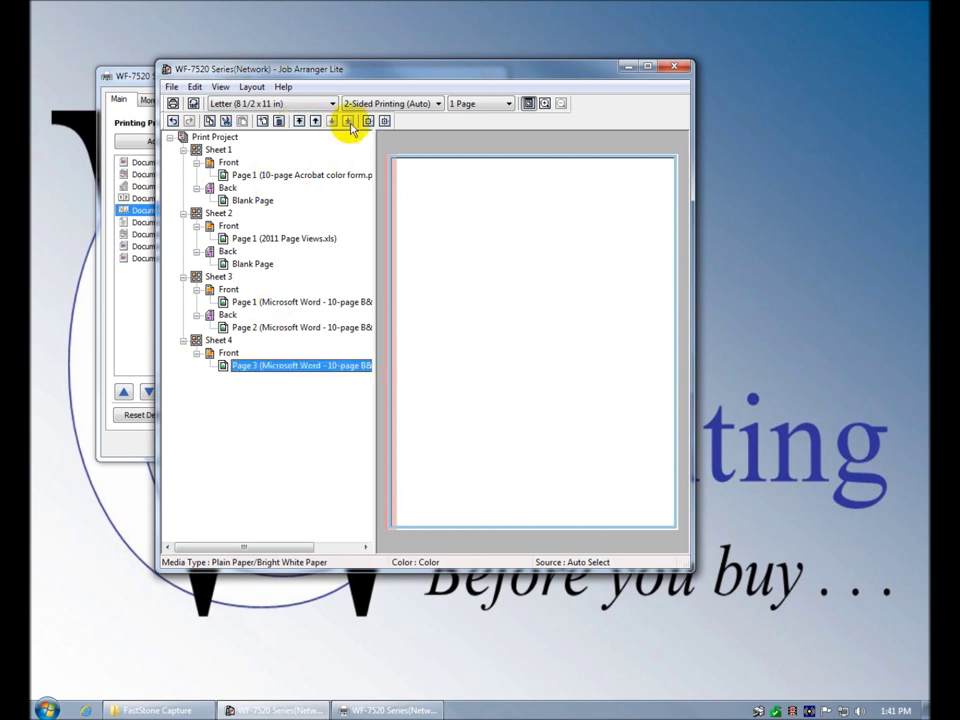
click(172, 88)
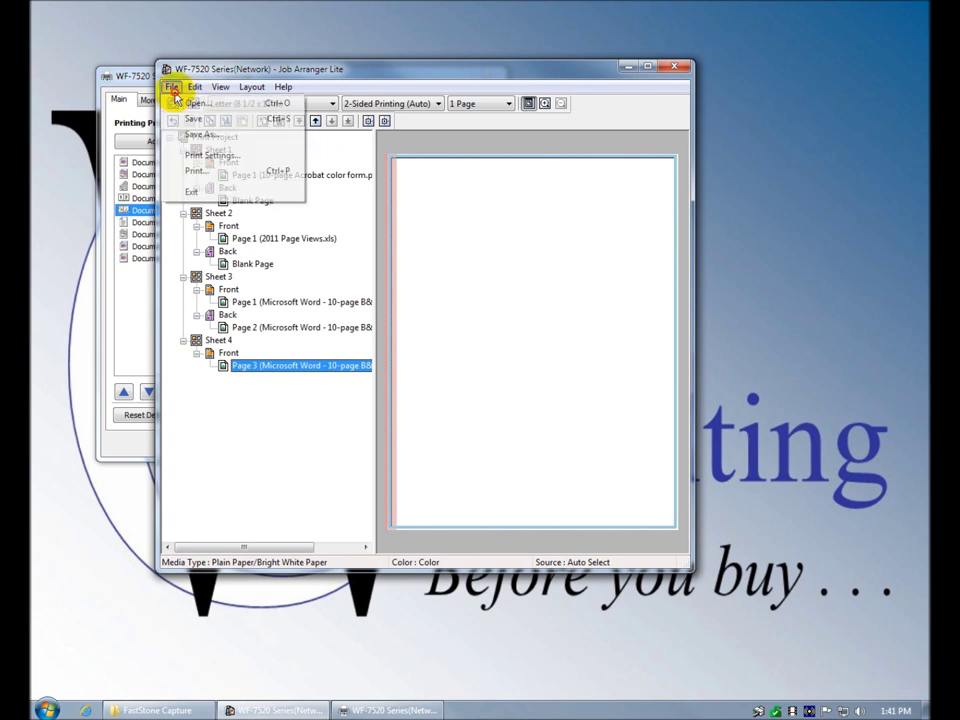
click(201, 155)
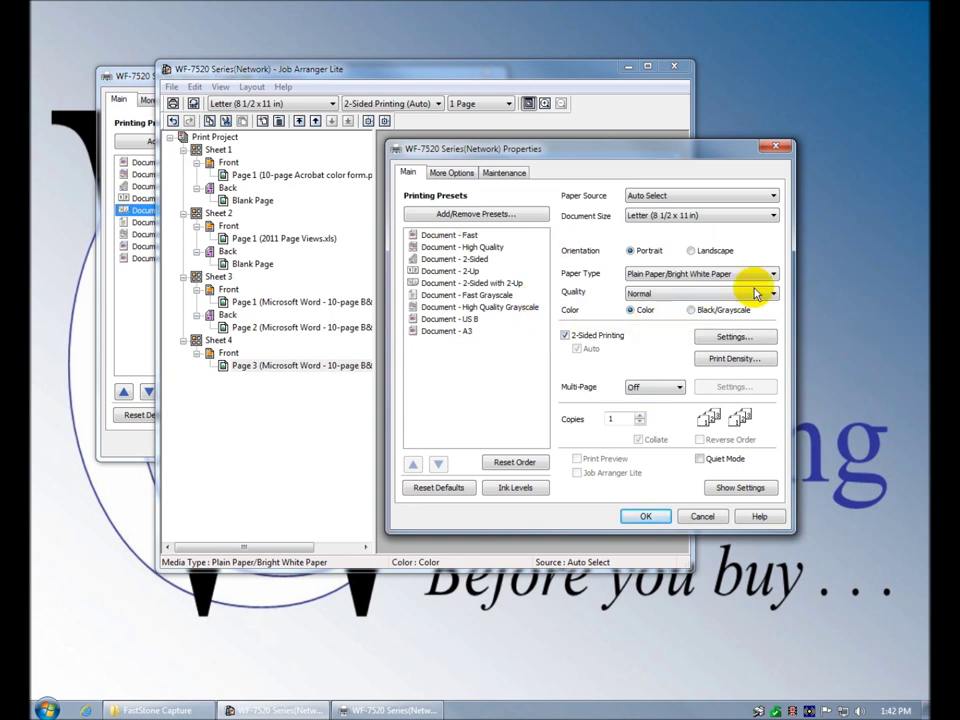
click(702, 516)
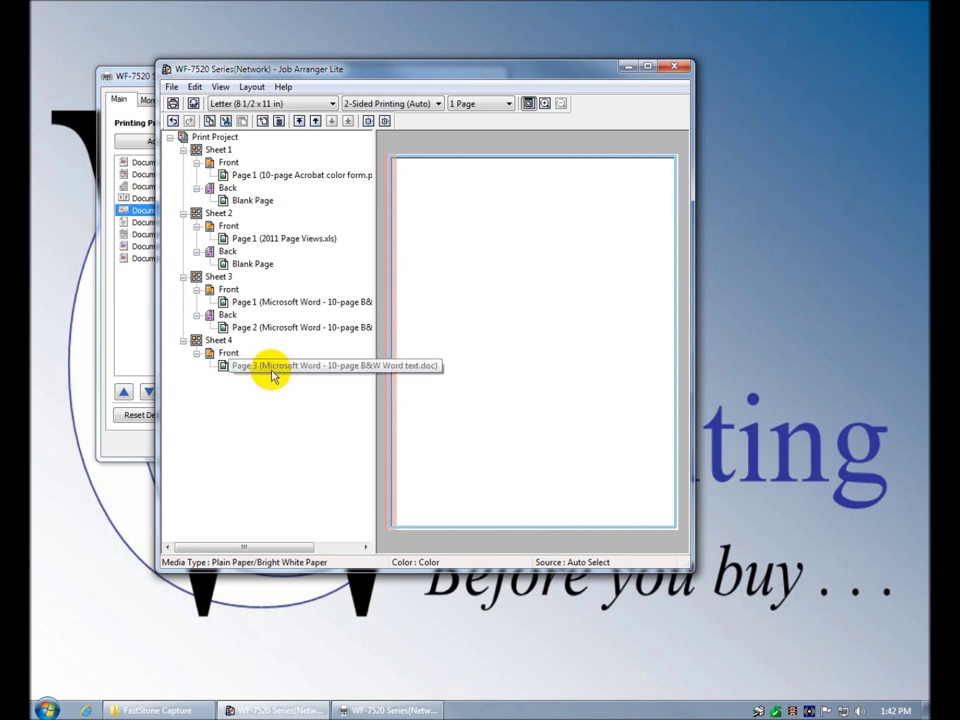
click(271, 368)
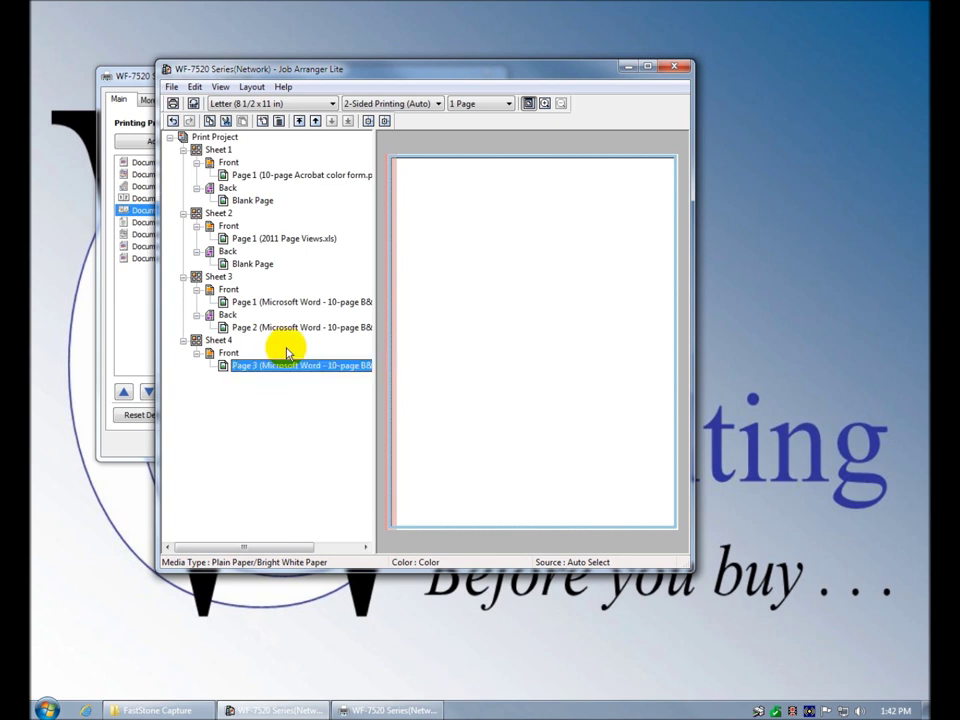
- Close Job Arranger Lite without saving and show the printer Properties Maintenance tab
click(673, 67)
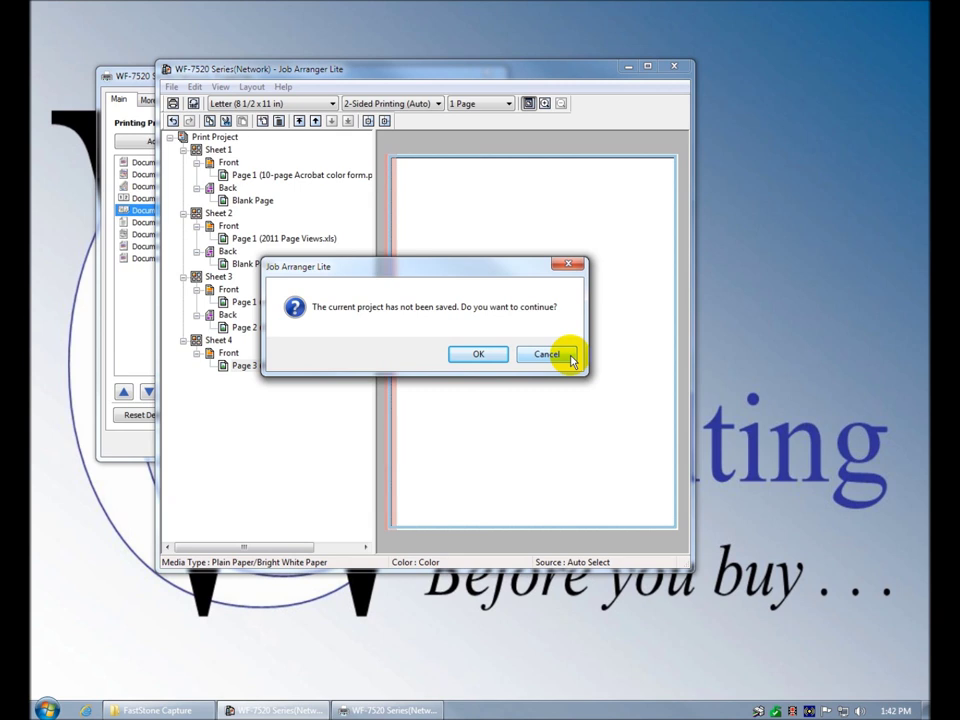
click(487, 351)
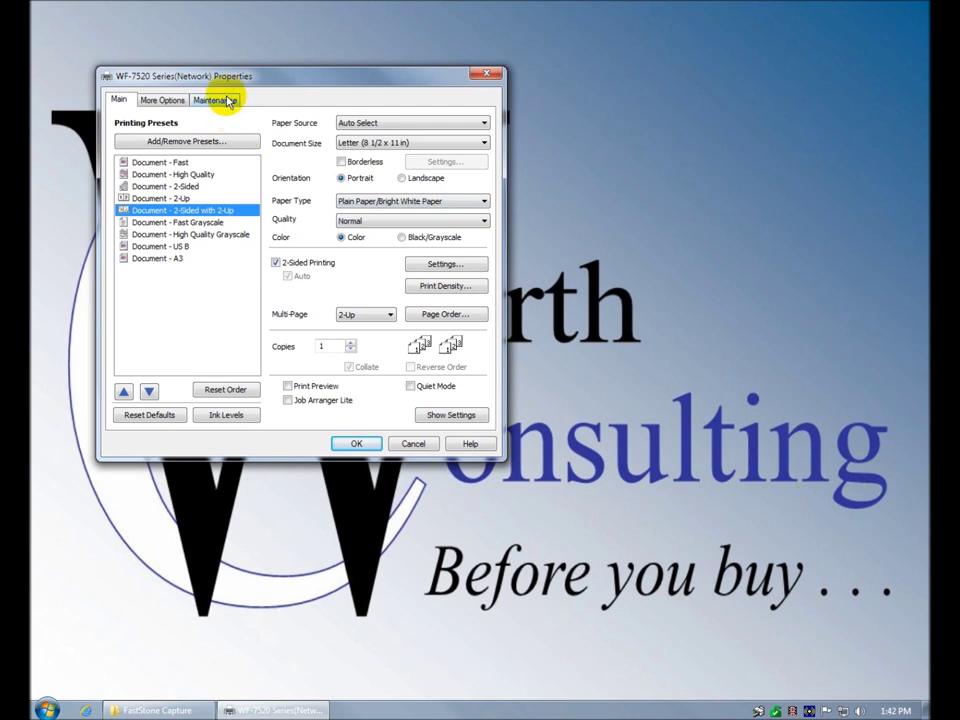
click(224, 100)
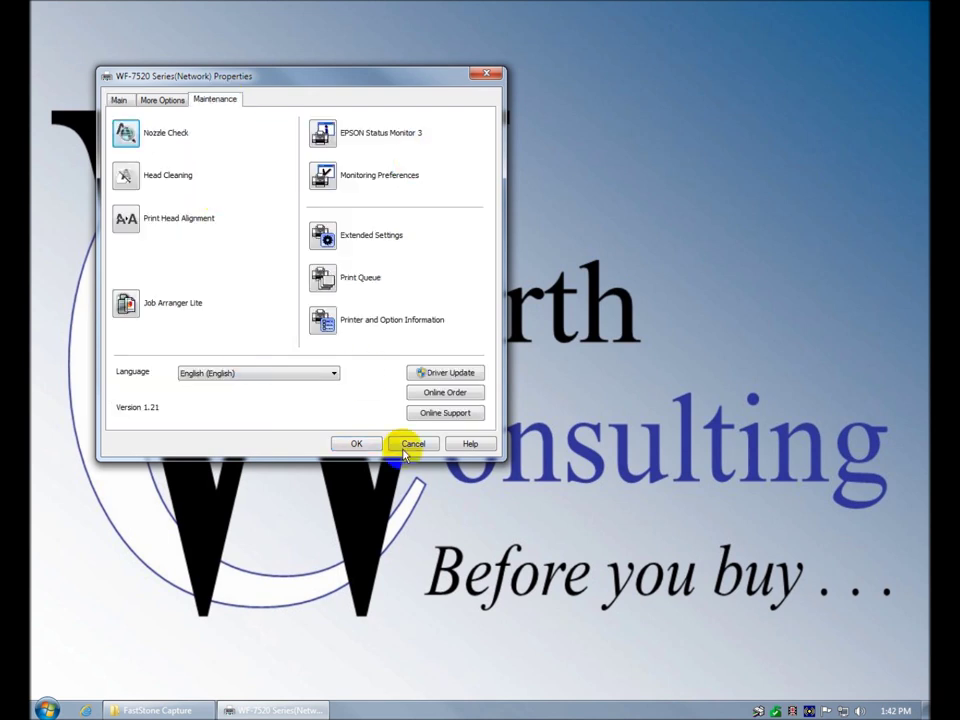